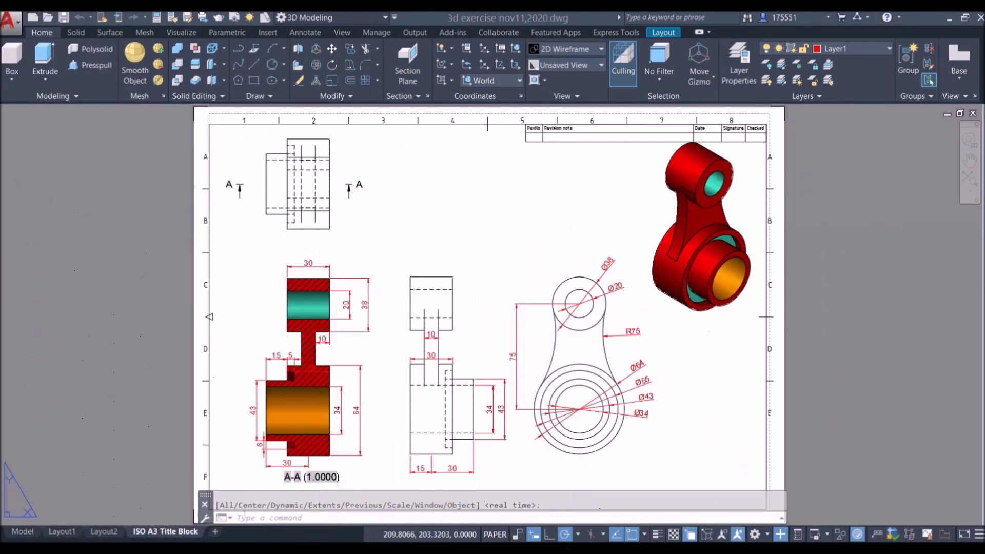
- Start a new drawing, Drawing5, from the acadiso3D template
{"action": "left_click", "coordinate": [44, 50]}
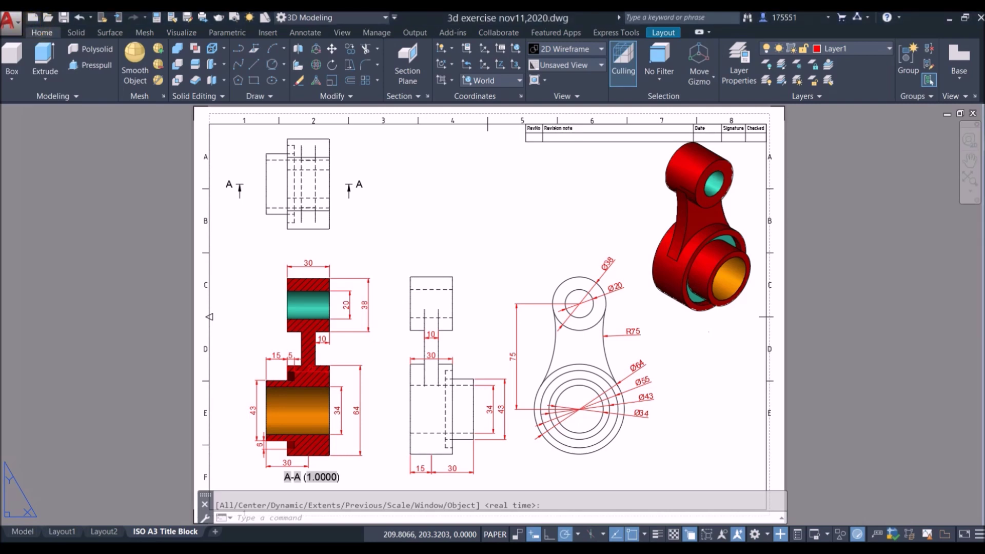
{"action": "left_click", "coordinate": [34, 19]}
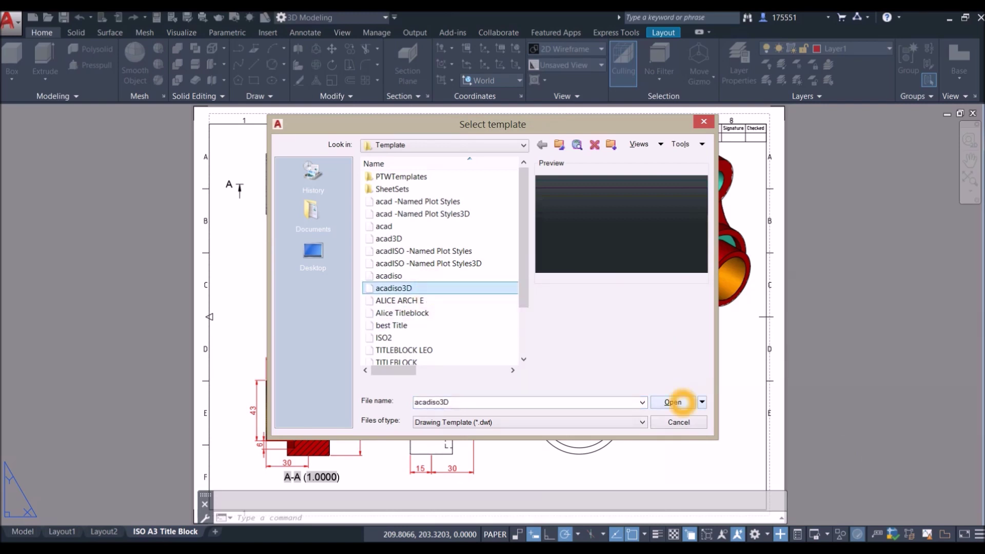
{"action": "left_click", "coordinate": [678, 402]}
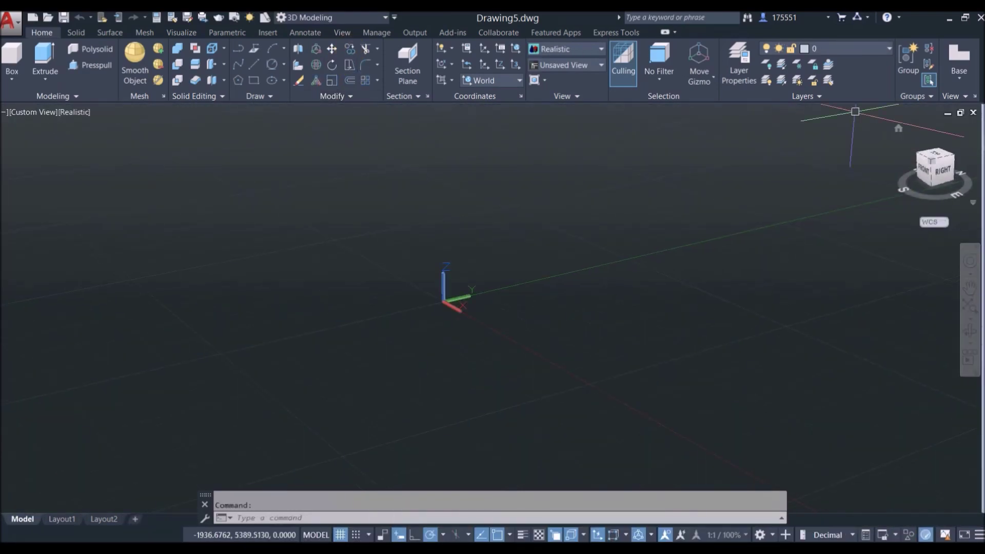
{"action": "left_click", "coordinate": [342, 32]}
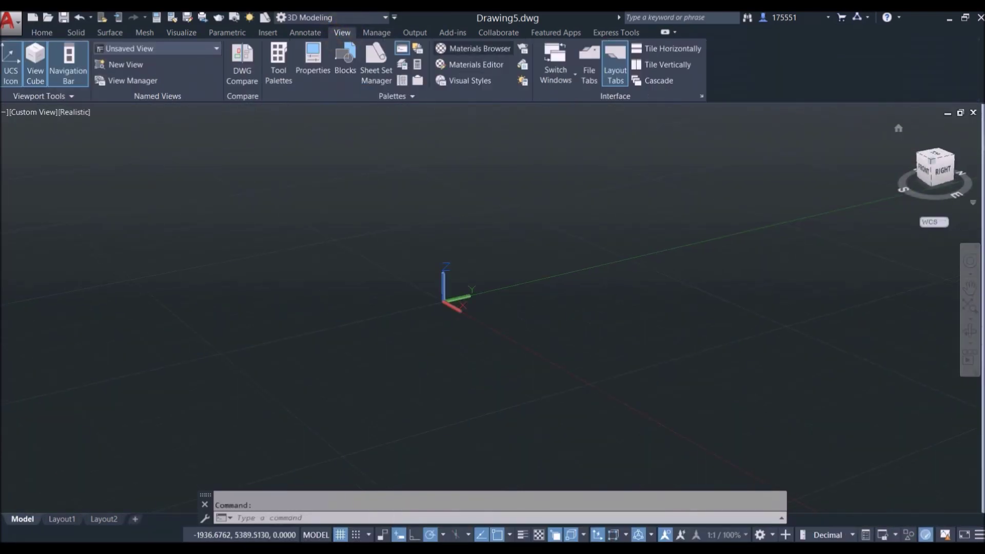
- Tile the two drawings vertically, with the reference drawing on the left
{"action": "left_click", "coordinate": [667, 65]}
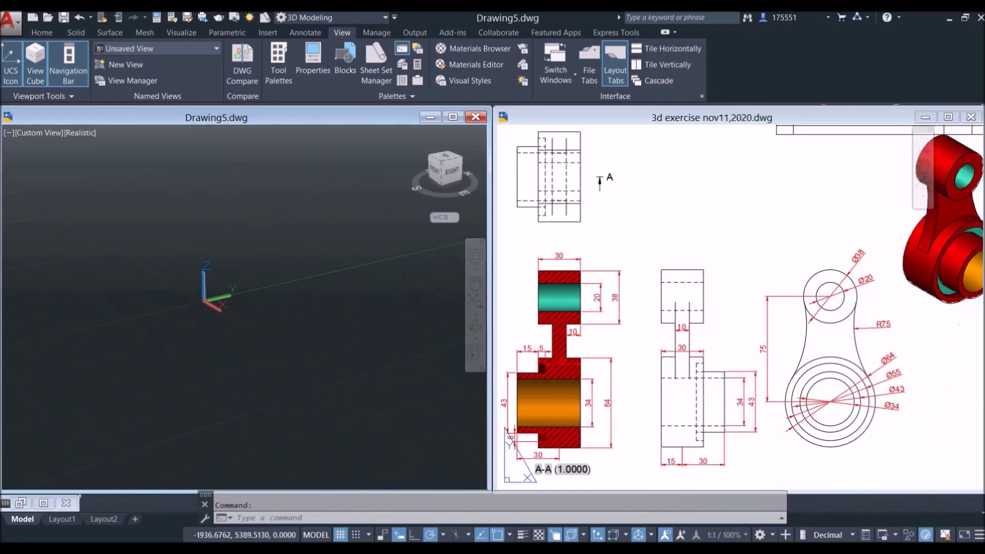
{"action": "left_click", "coordinate": [621, 116]}
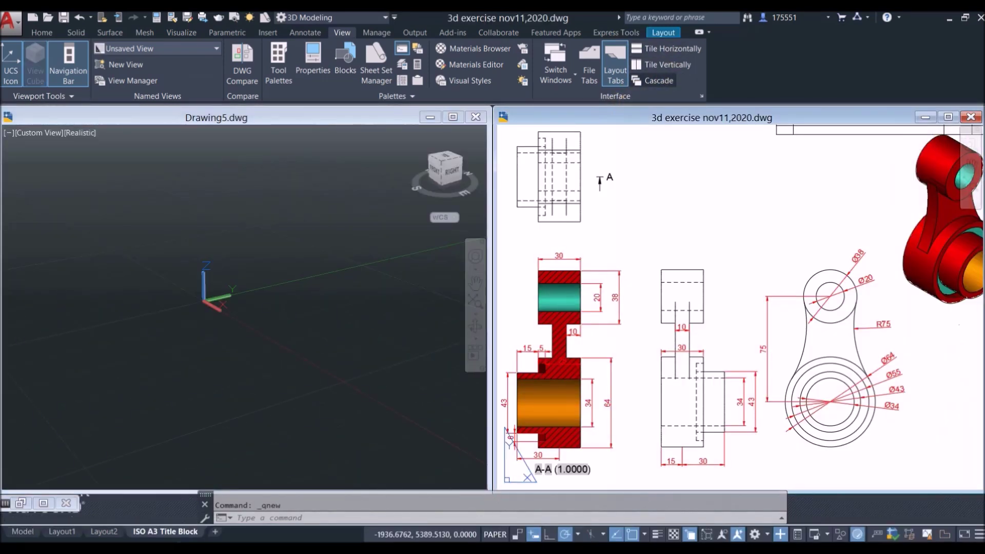
{"action": "left_click", "coordinate": [667, 65]}
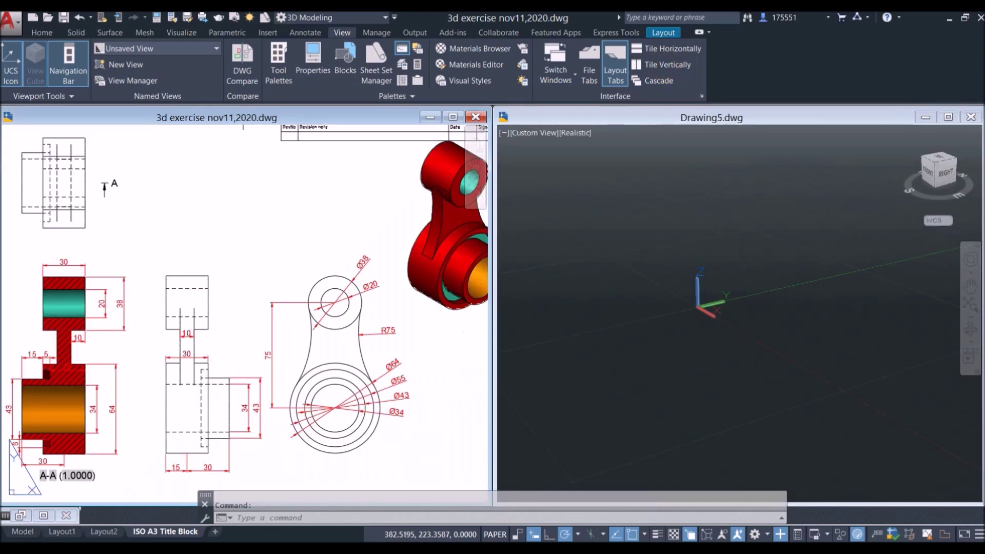
- Make both drawing windows taller and widen Drawing5 at the reference's expense
{"action": "left_click_drag", "start_coordinate": [165, 505], "coordinate": [166, 523]}
{"action": "left_click_drag", "start_coordinate": [806, 504], "coordinate": [807, 515]}
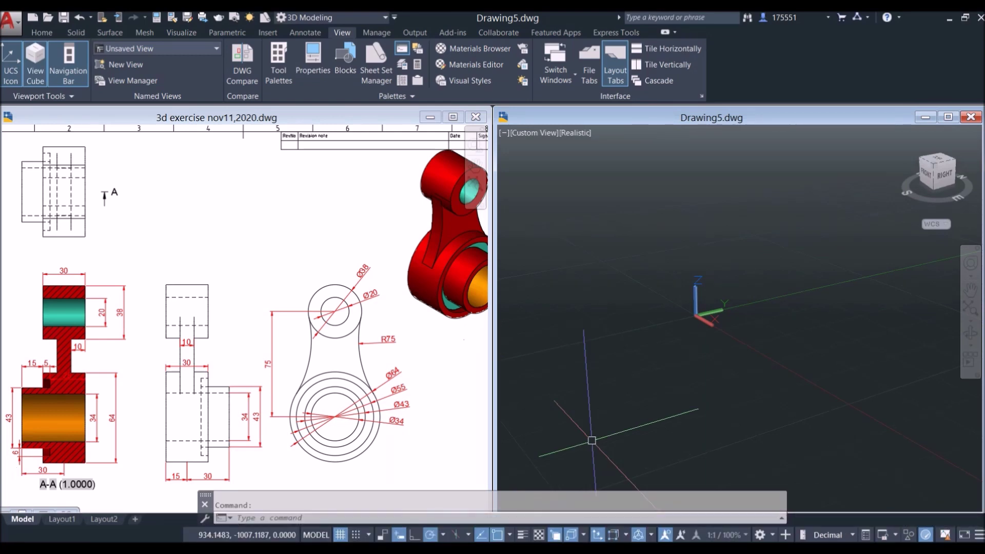
{"action": "left_click_drag", "start_coordinate": [491, 334], "coordinate": [420, 341]}
{"action": "left_click_drag", "start_coordinate": [494, 347], "coordinate": [425, 374]}
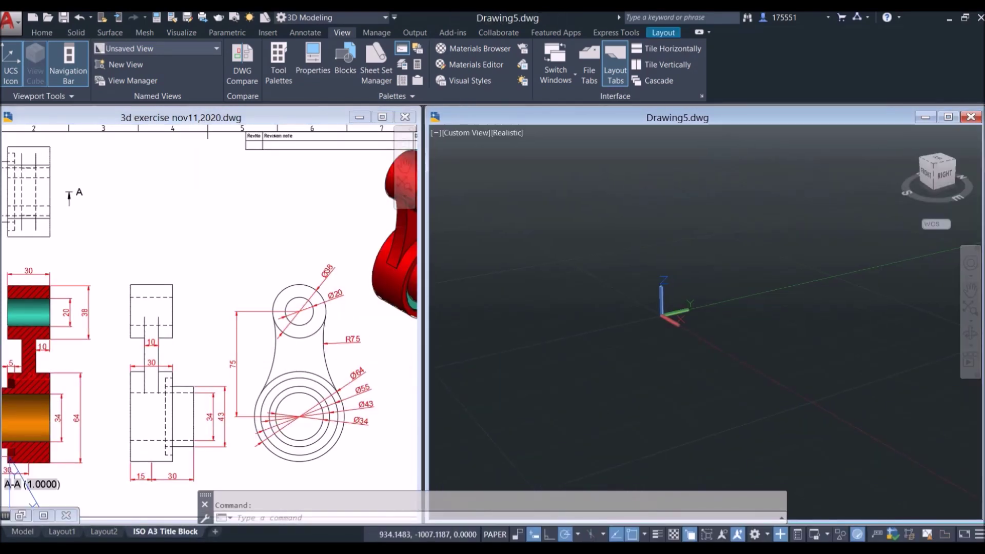
- Switch Drawing5's view to parallel projection
{"action": "left_click", "coordinate": [973, 207]}
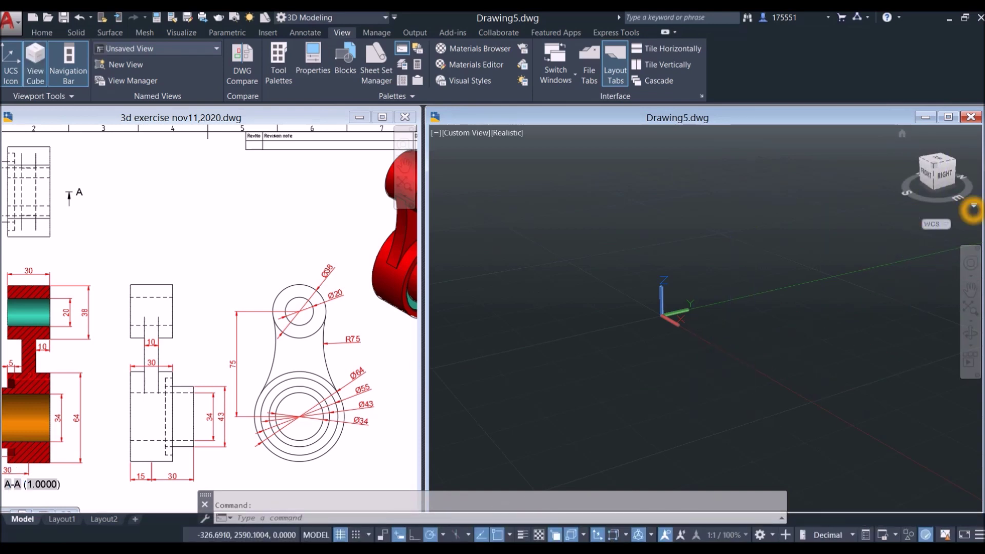
{"action": "left_click", "coordinate": [973, 208]}
{"action": "left_click", "coordinate": [919, 229]}
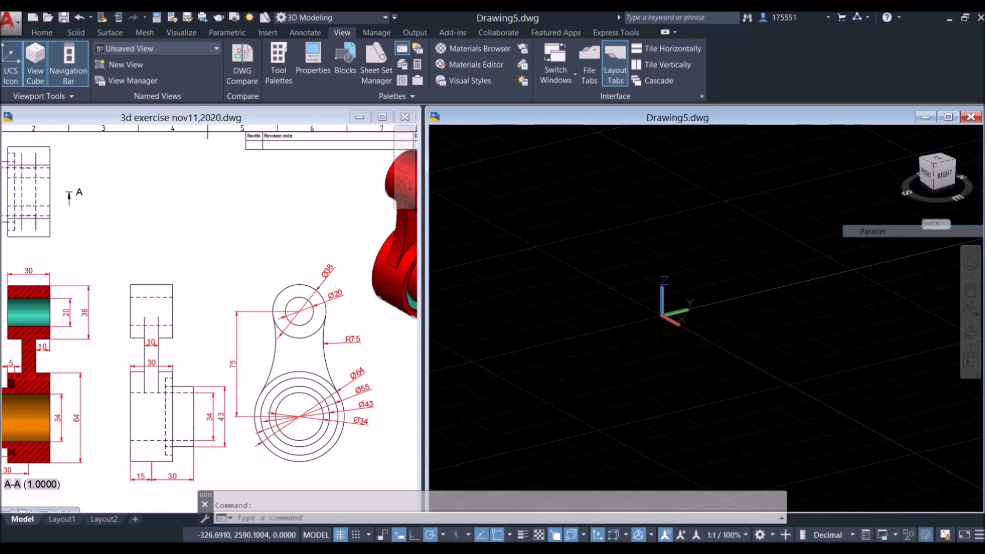
- Turn on dynamic input, polar tracking, object snap and selection cycling on the status bar
{"action": "left_click", "coordinate": [433, 535]}
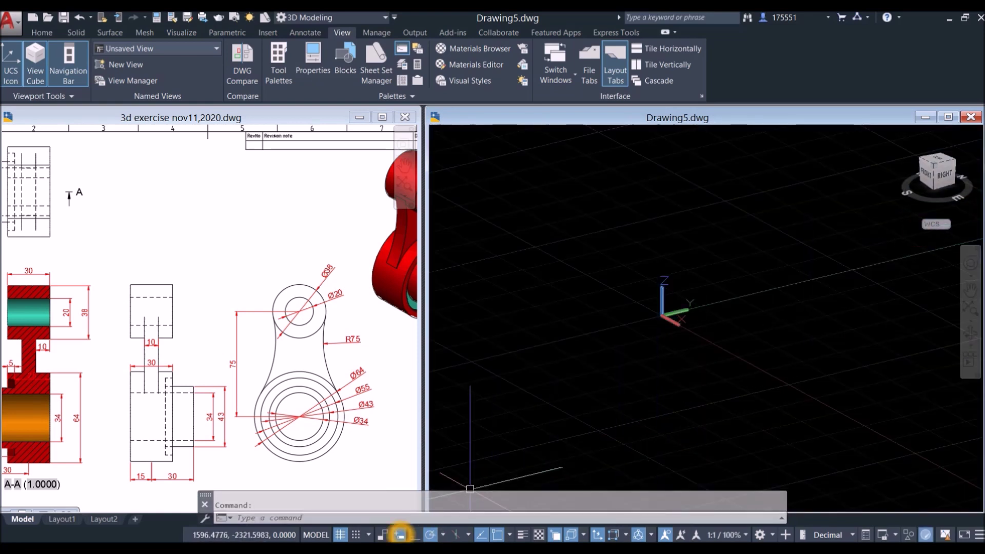
{"action": "left_click", "coordinate": [400, 535]}
{"action": "left_click", "coordinate": [401, 535]}
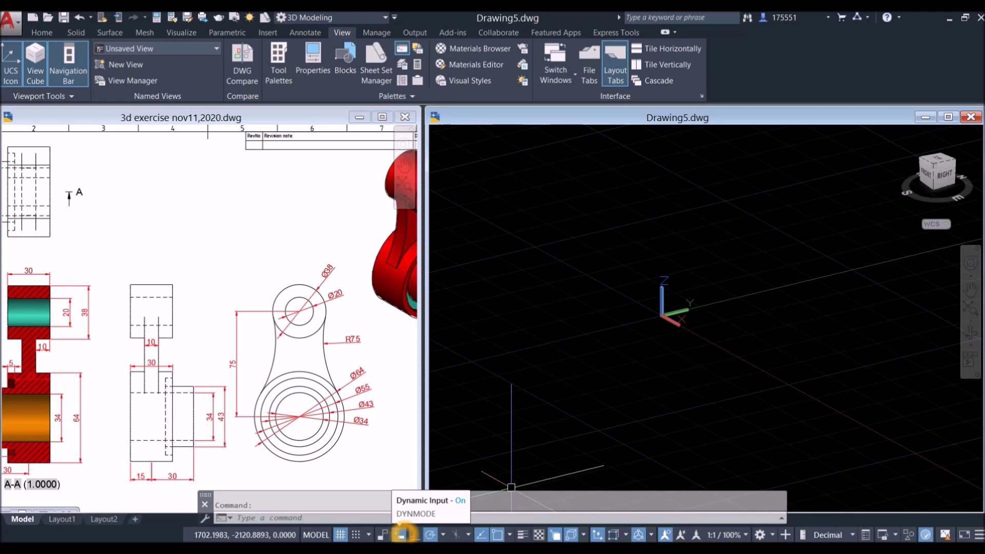
{"action": "left_click", "coordinate": [433, 535]}
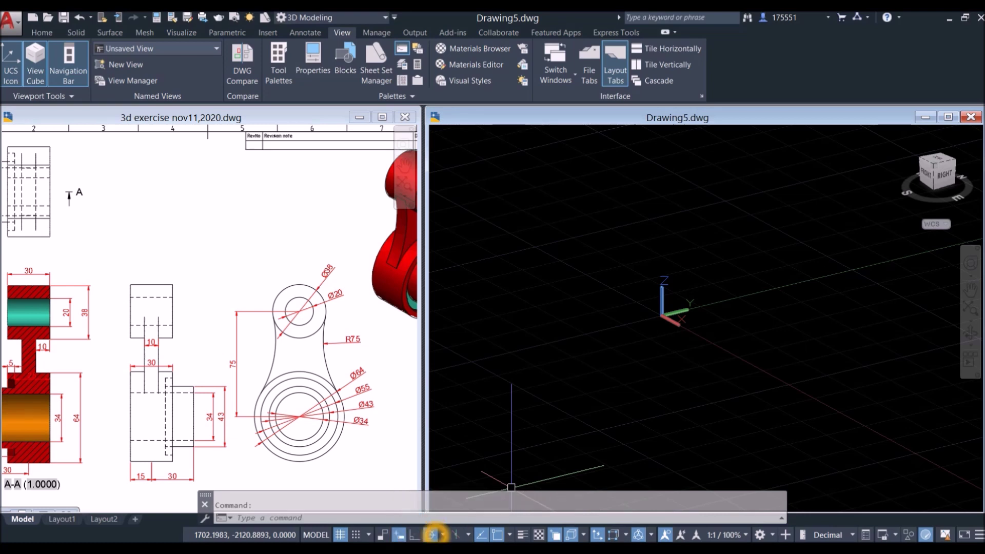
{"action": "left_click", "coordinate": [497, 535]}
{"action": "left_click", "coordinate": [556, 535]}
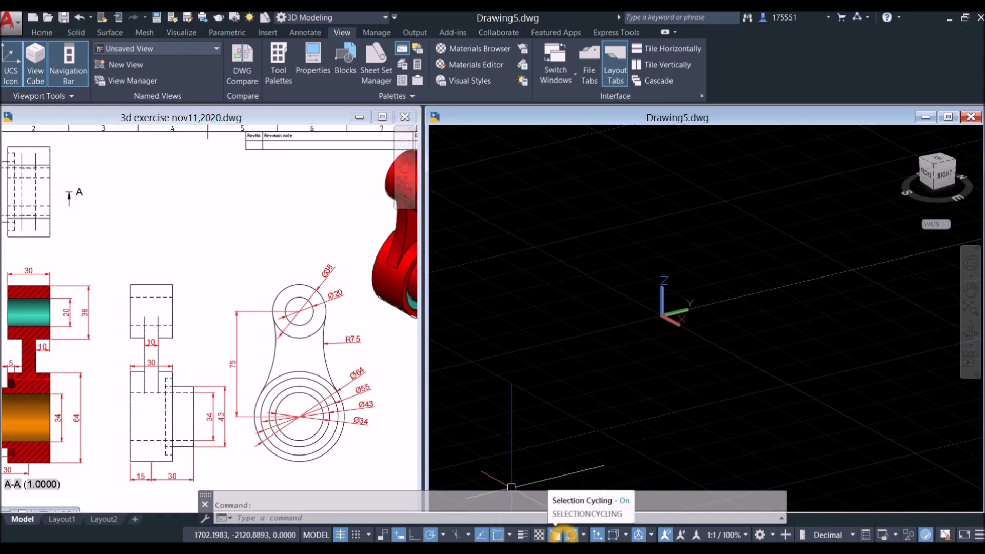
- Zoom and pan the reference sheet to frame its dimensioned views
{"action": "left_click", "coordinate": [477, 321]}
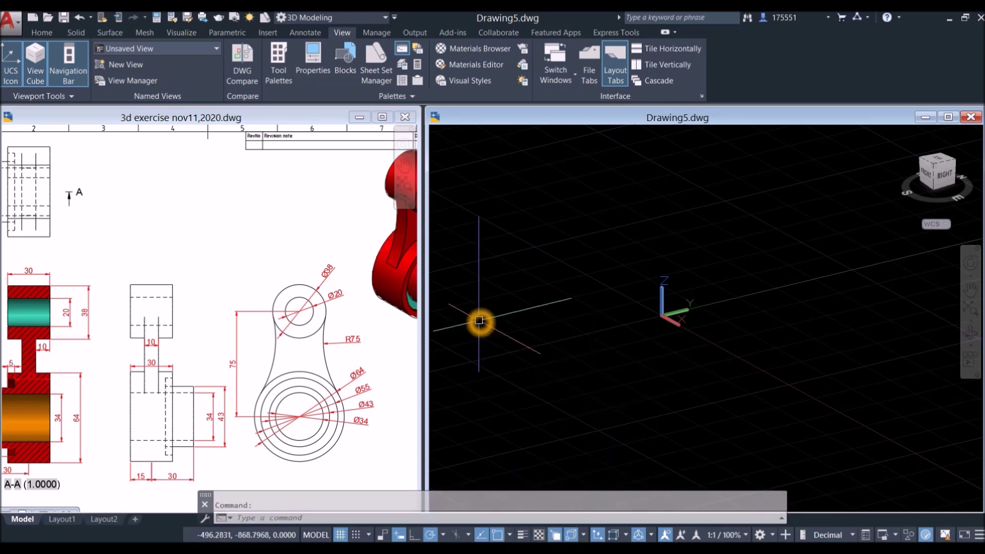
{"action": "left_click", "coordinate": [252, 330]}
{"action": "scroll", "coordinate": [260, 329], "scroll_direction": "down", "scroll_amount": 5}
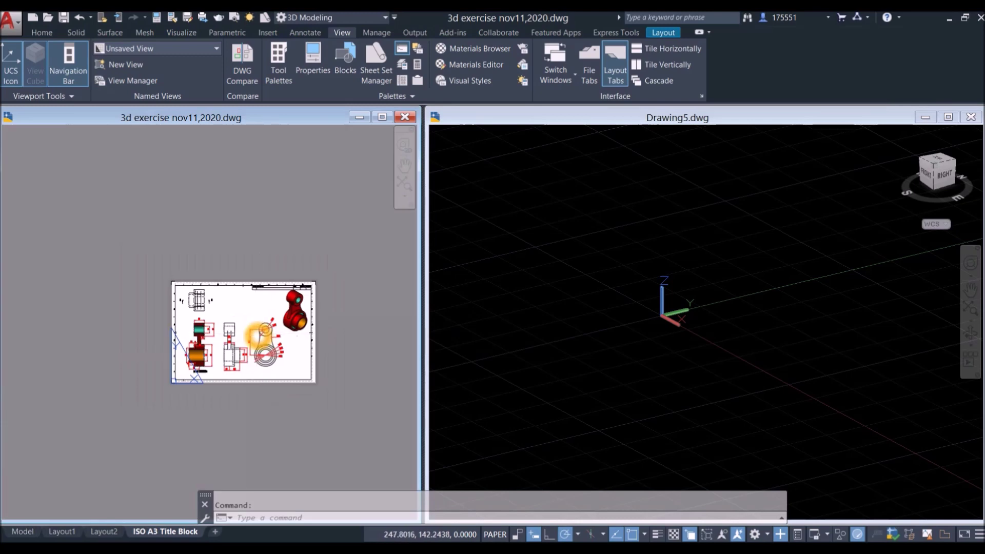
{"action": "scroll", "coordinate": [259, 329], "scroll_direction": "up", "scroll_amount": 5}
{"action": "middle_click_drag", "start_coordinate": [240, 316], "coordinate": [218, 300]}
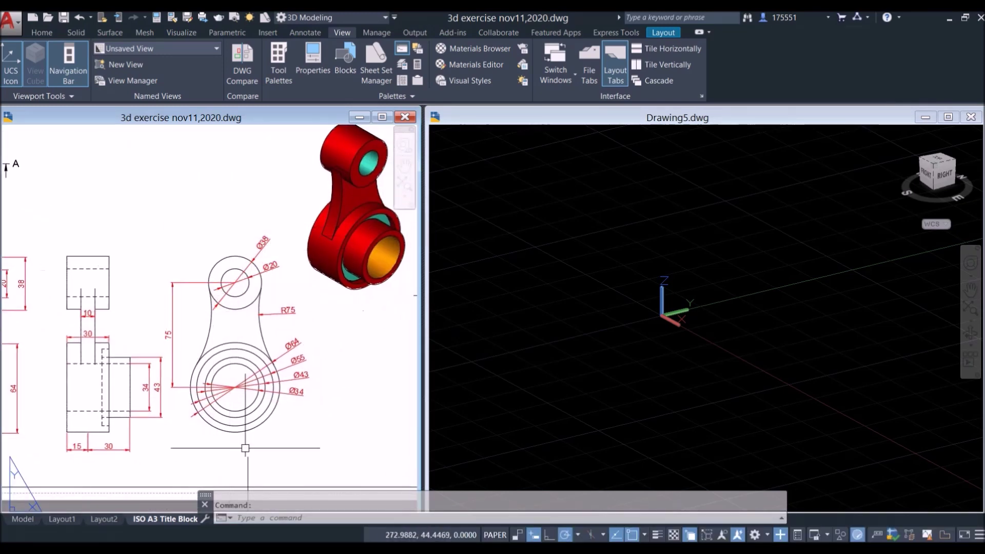
{"action": "left_click", "coordinate": [501, 279]}
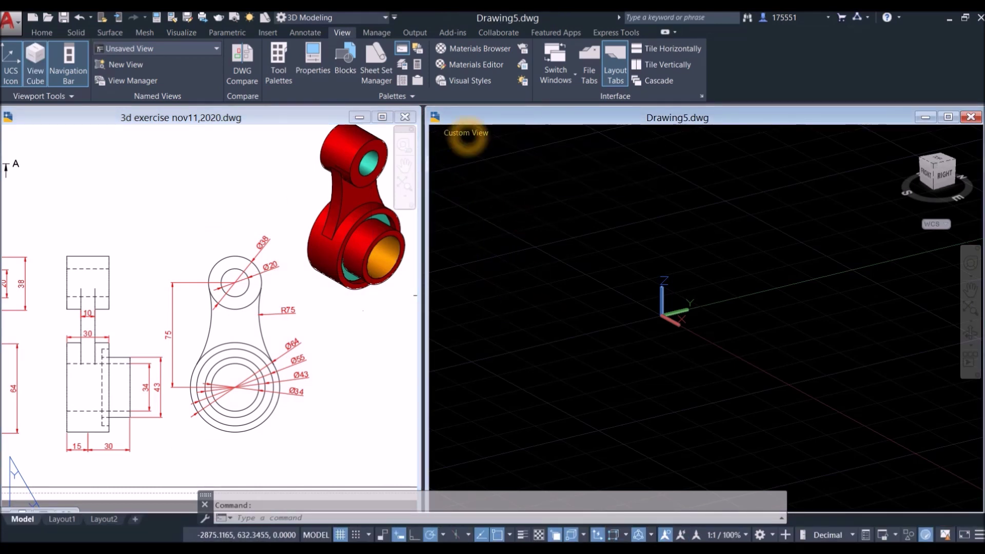
{"action": "left_click", "coordinate": [464, 134]}
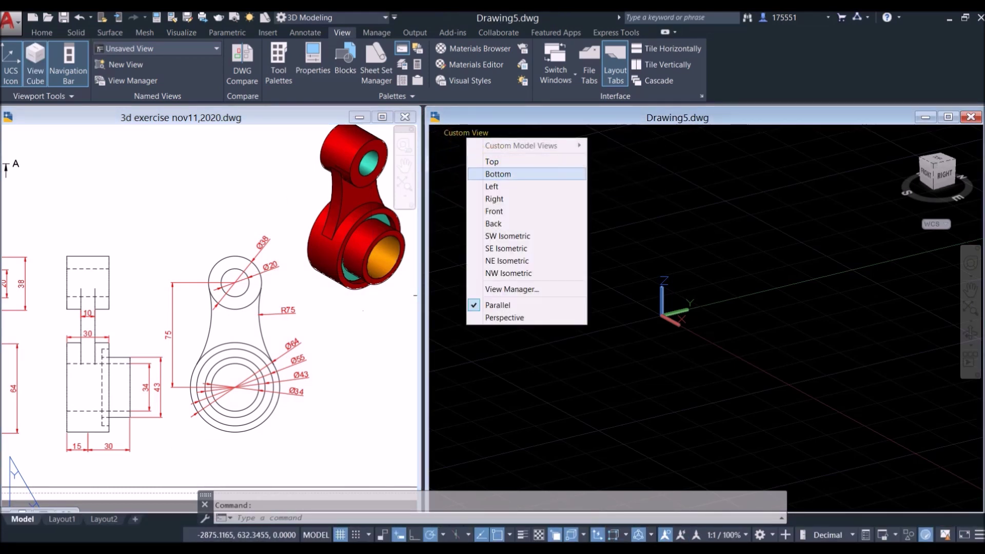
- Set Drawing5 to the Top view and start the CIRCLE command
{"action": "left_click", "coordinate": [495, 211]}
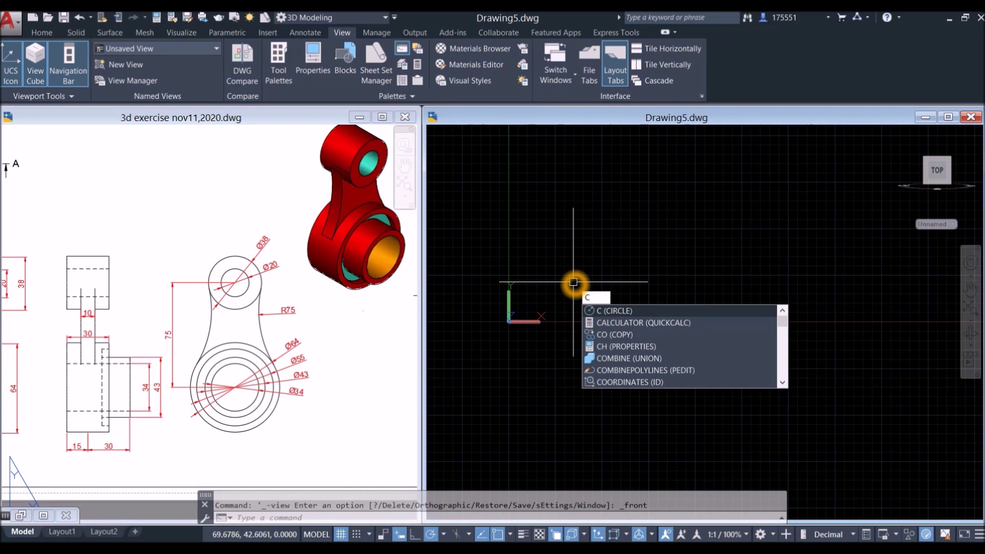
{"action": "key", "text": "Return"}
{"action": "scroll", "coordinate": [575, 282], "scroll_direction": "down", "scroll_amount": 3}
{"action": "middle_click_drag", "start_coordinate": [575, 283], "coordinate": [530, 342]}
- Draw the Ø64 circle, then a concentric Ø55 circle at the same centre
{"action": "left_click", "coordinate": [588, 272]}
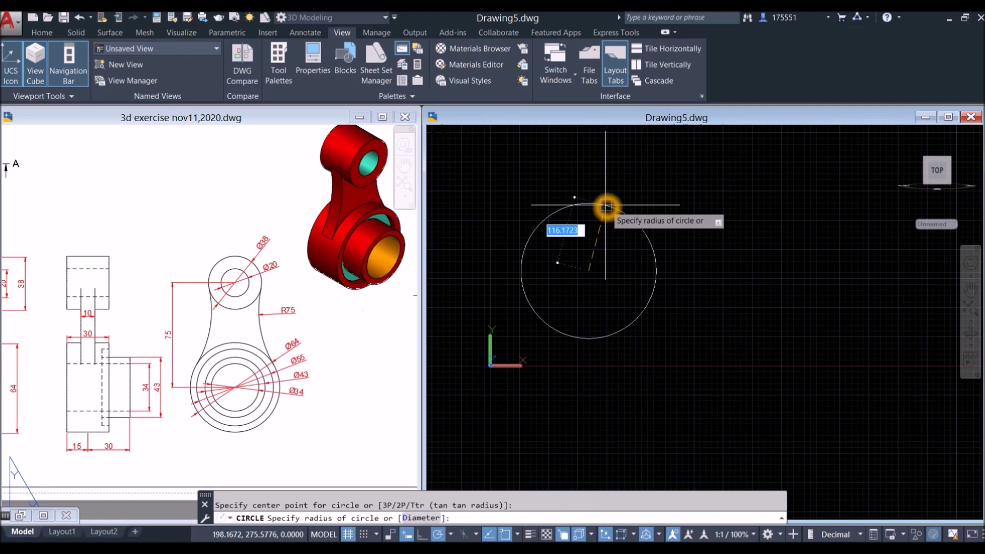
{"action": "type", "text": "d"}
{"action": "key", "text": "Return"}
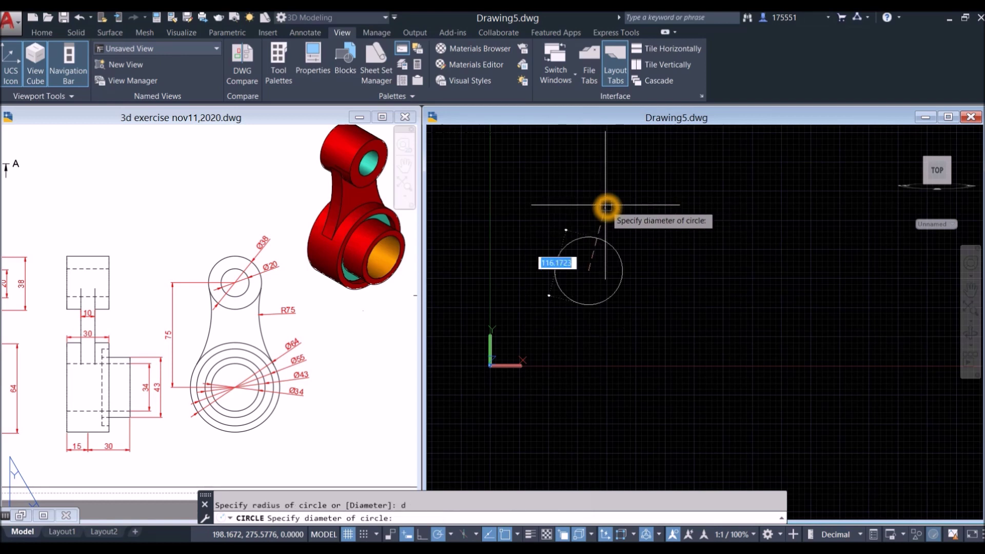
{"action": "key", "text": "Return"}
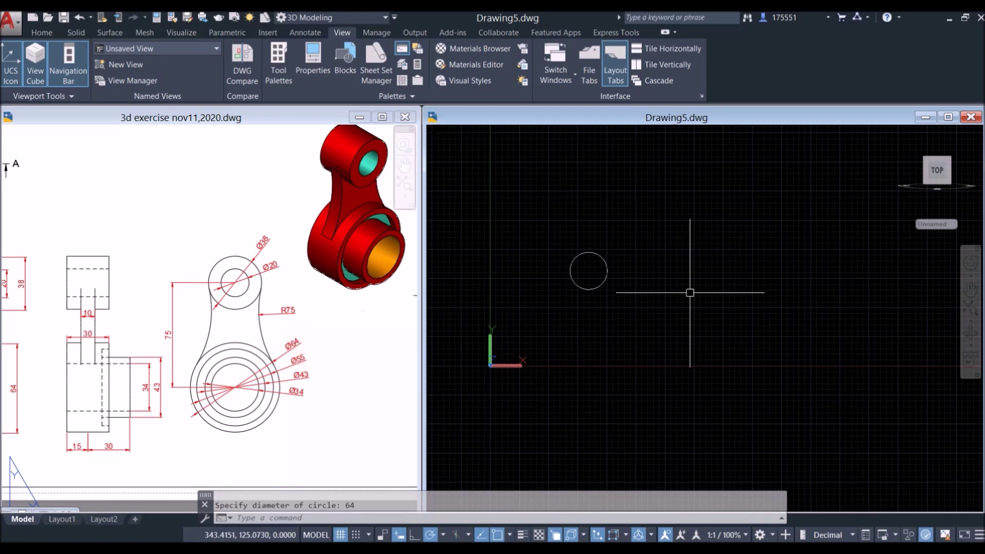
{"action": "scroll", "coordinate": [603, 240], "scroll_direction": "up", "scroll_amount": 5}
{"action": "middle_click_drag", "start_coordinate": [602, 240], "coordinate": [630, 227]}
{"action": "key", "text": "Escape"}
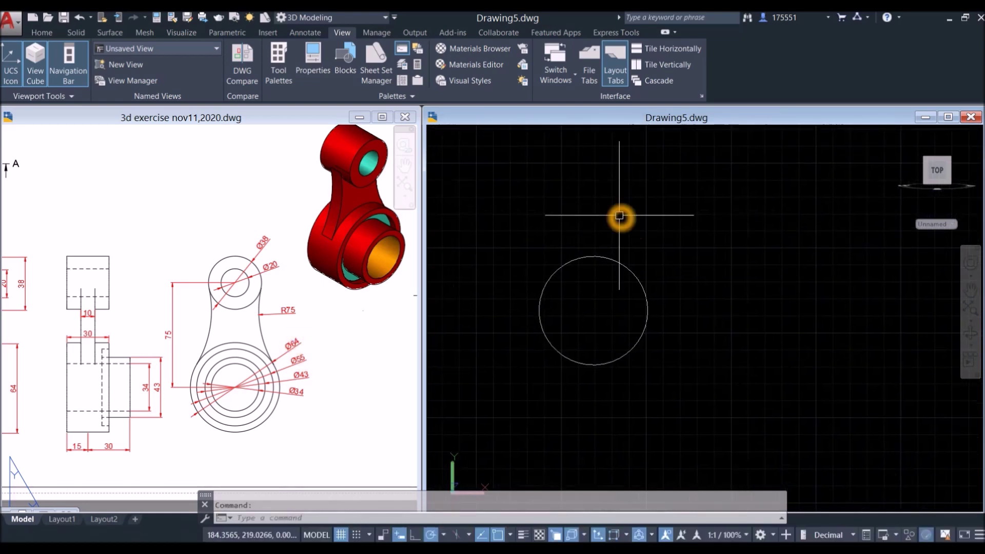
{"action": "right_click", "coordinate": [622, 214]}
{"action": "left_click", "coordinate": [649, 221]}
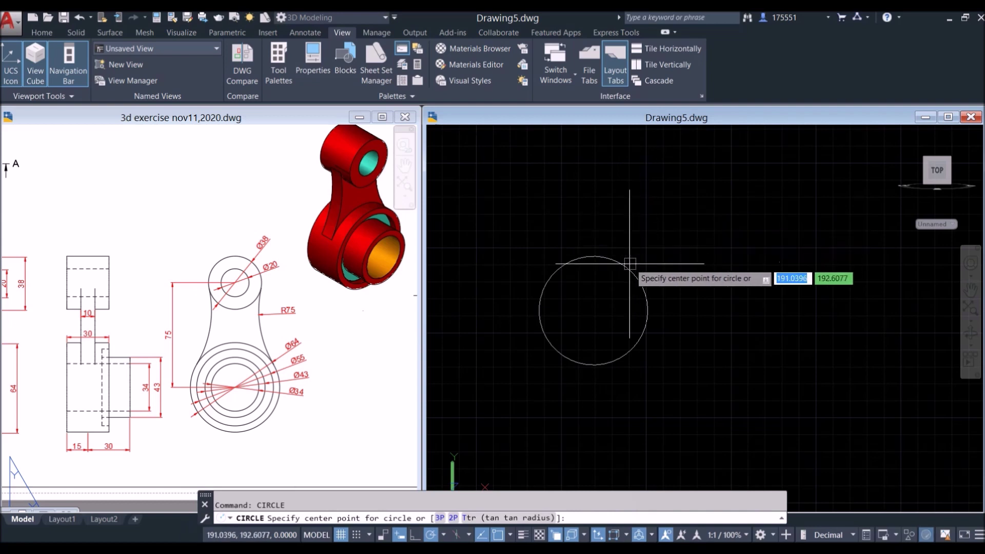
{"action": "left_click", "coordinate": [594, 310]}
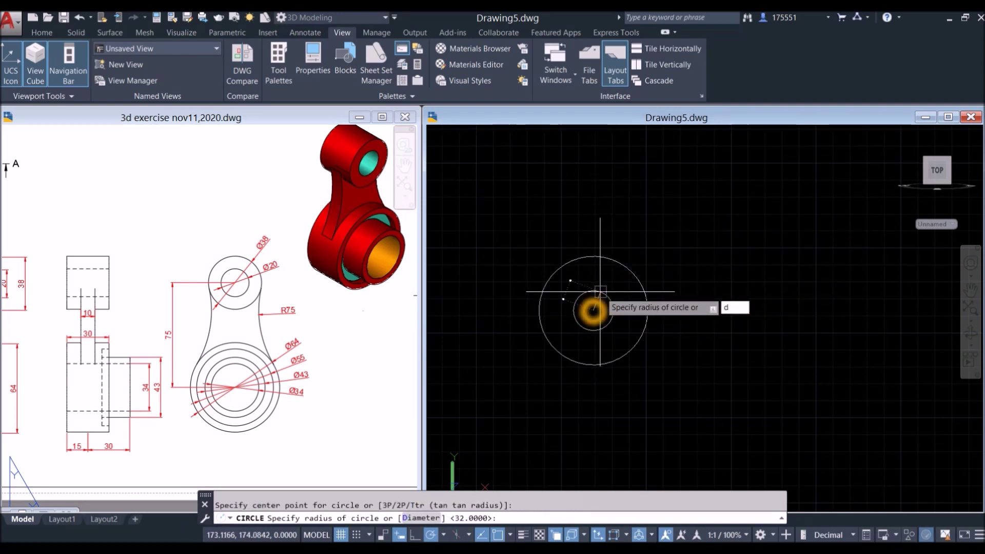
{"action": "key", "text": "Return"}
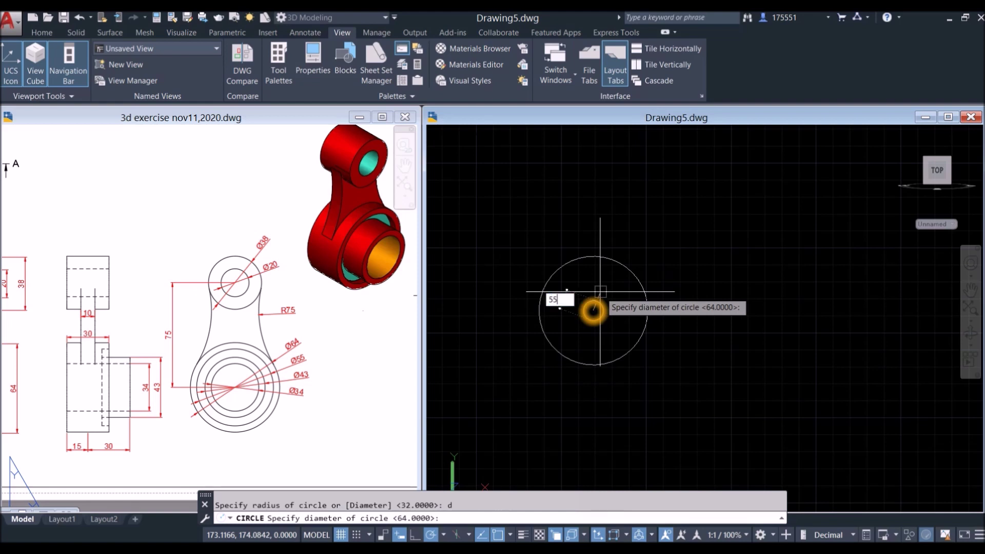
{"action": "type", "text": "55"}
{"action": "key", "text": "Return"}
{"action": "scroll", "coordinate": [602, 290], "scroll_direction": "up", "scroll_amount": 3}
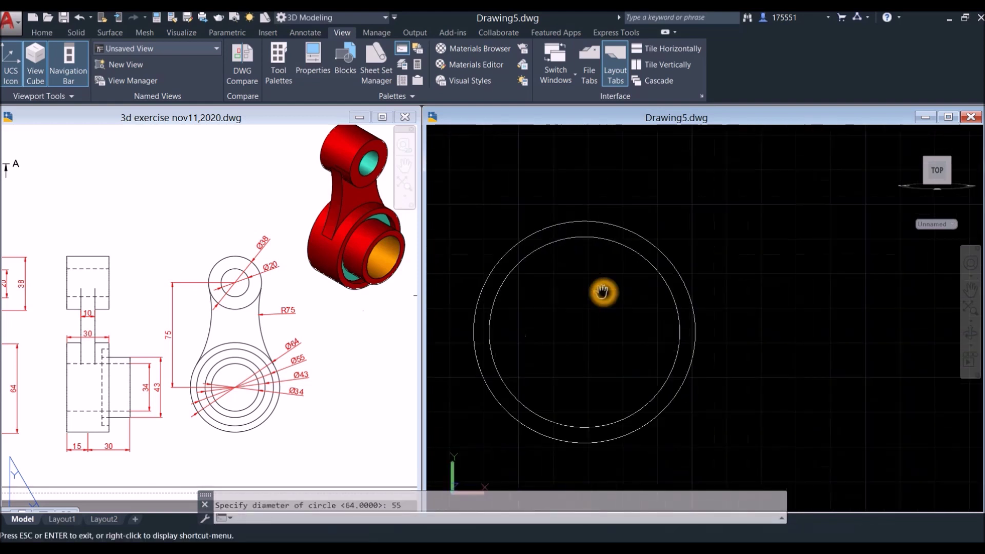
- Add concentric Ø43 and Ø34 circles at the same centre
{"action": "right_click", "coordinate": [603, 293]}
{"action": "left_click", "coordinate": [624, 297]}
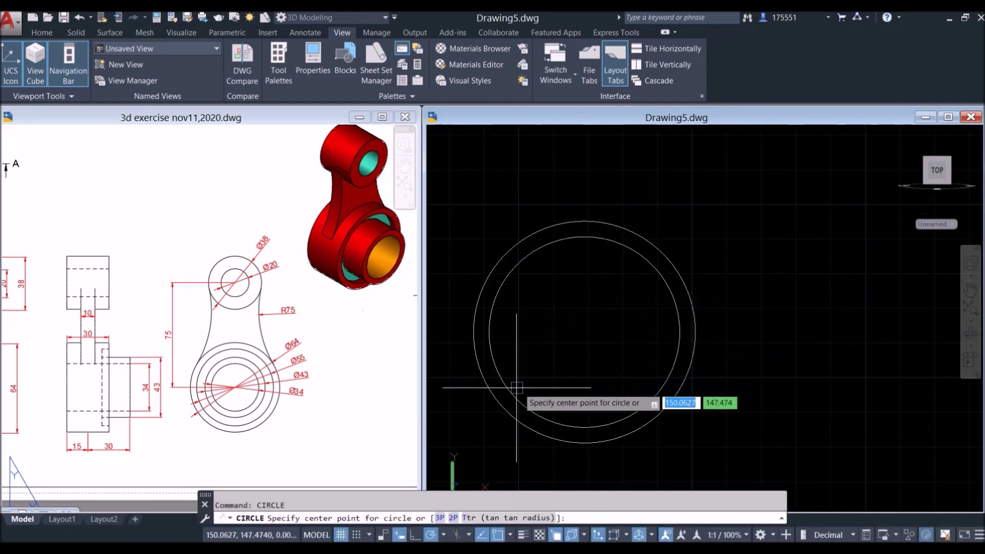
{"action": "left_click", "coordinate": [585, 332]}
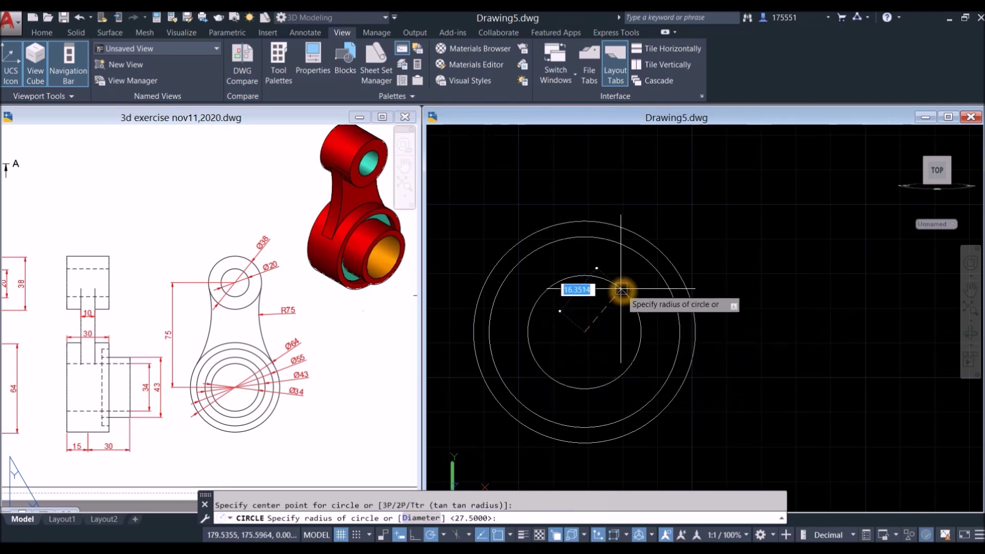
{"action": "type", "text": "d"}
{"action": "key", "text": "Return"}
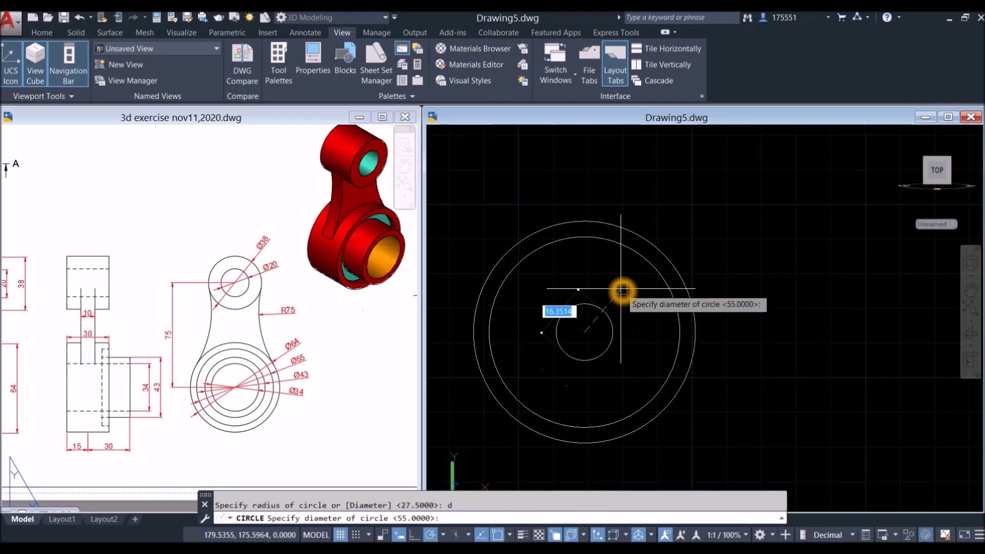
{"action": "key", "text": "Return"}
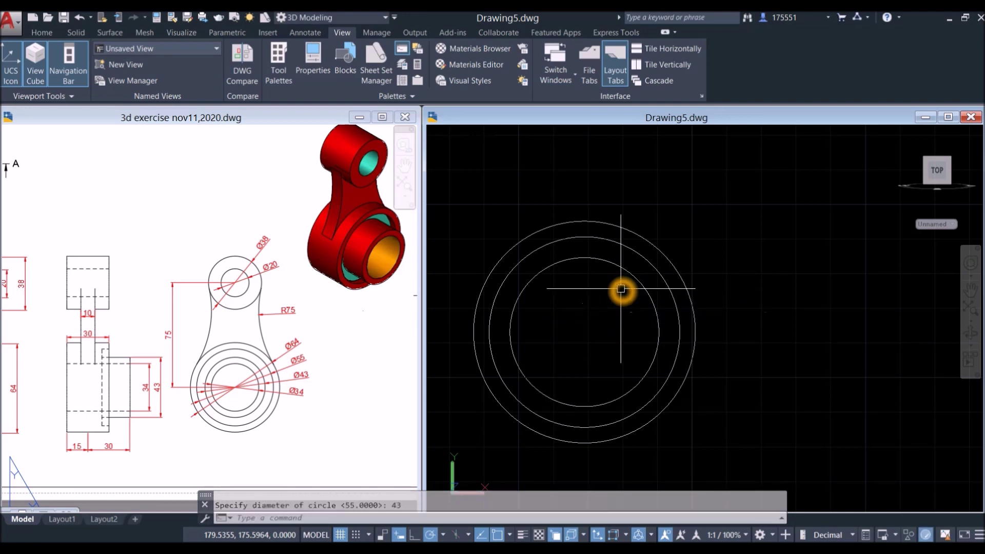
{"action": "right_click", "coordinate": [622, 291]}
{"action": "left_click", "coordinate": [641, 295]}
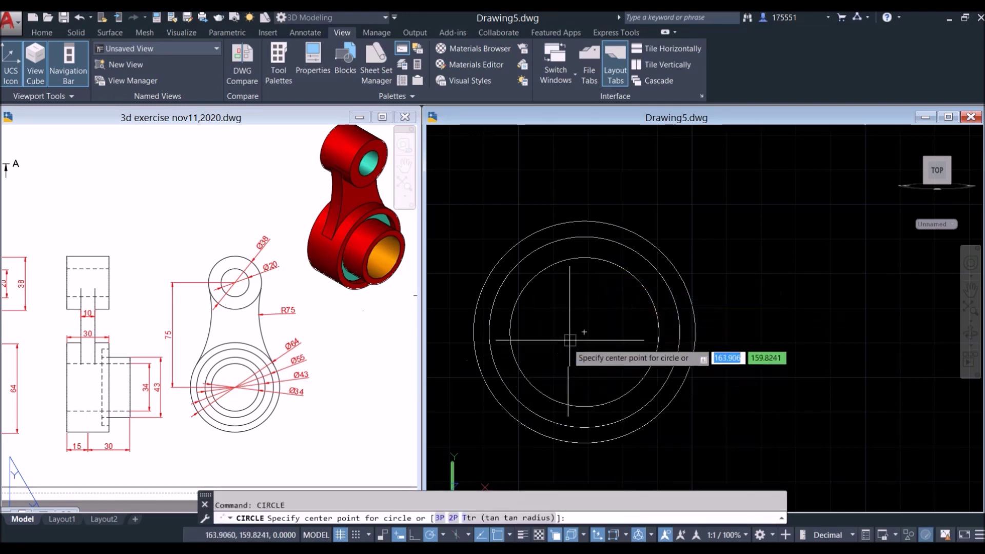
{"action": "left_click", "coordinate": [584, 332]}
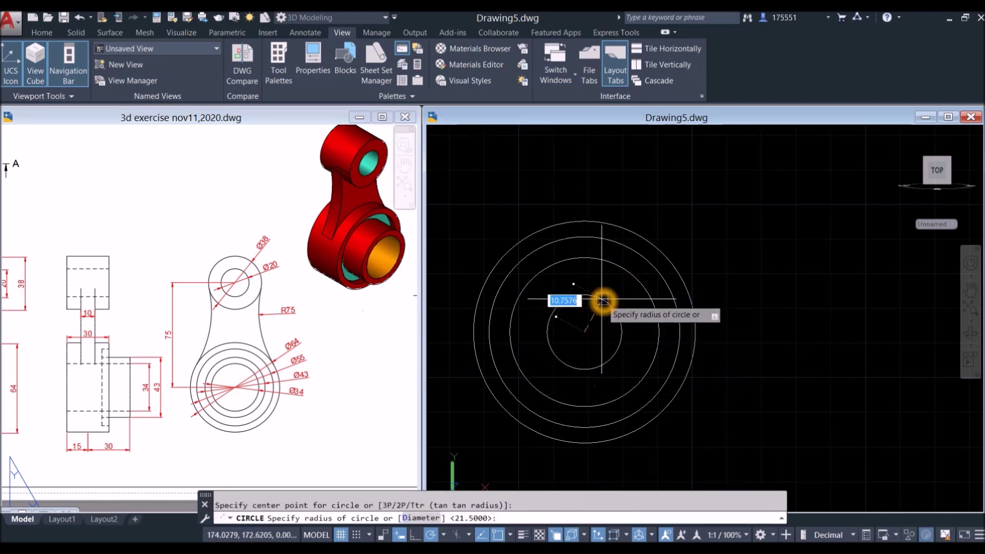
{"action": "type", "text": "d"}
{"action": "key", "text": "Return"}
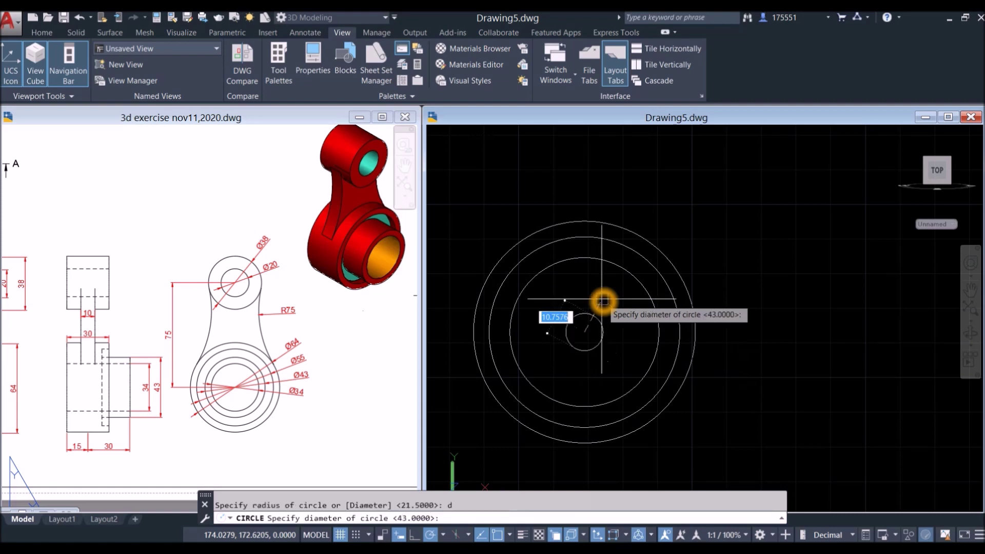
{"action": "type", "text": "34"}
{"action": "key", "text": "Return"}
{"action": "scroll", "coordinate": [598, 301], "scroll_direction": "down", "scroll_amount": 4}
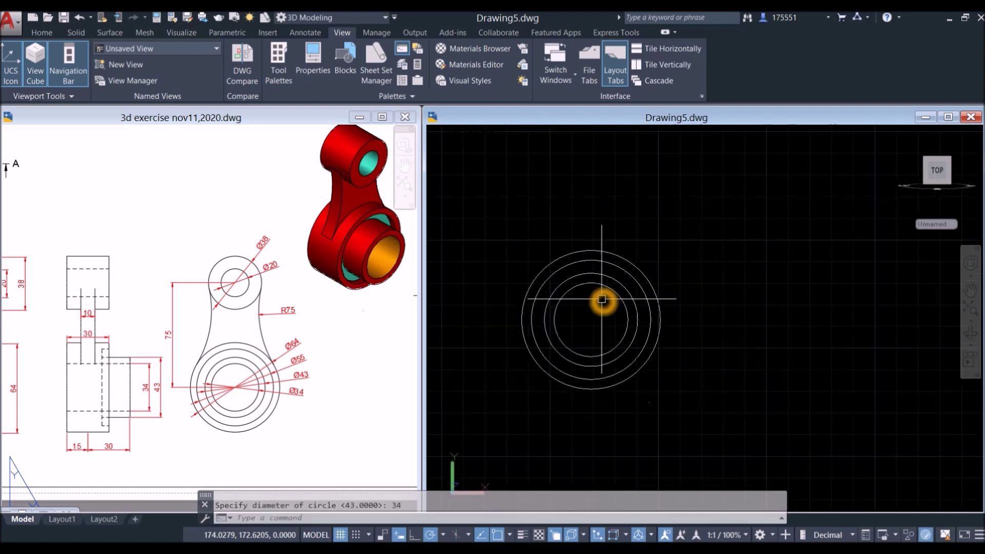
{"action": "left_click", "coordinate": [291, 388]}
{"action": "scroll", "coordinate": [257, 400], "scroll_direction": "up", "scroll_amount": 2}
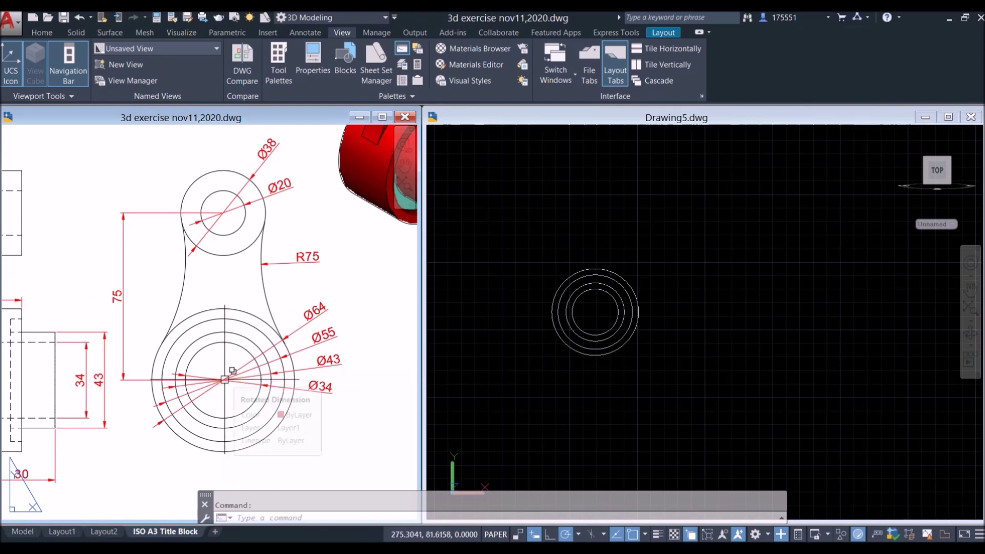
- Draw a 75-unit vertical line straight up from the circles' centre
{"action": "left_click", "coordinate": [222, 216]}
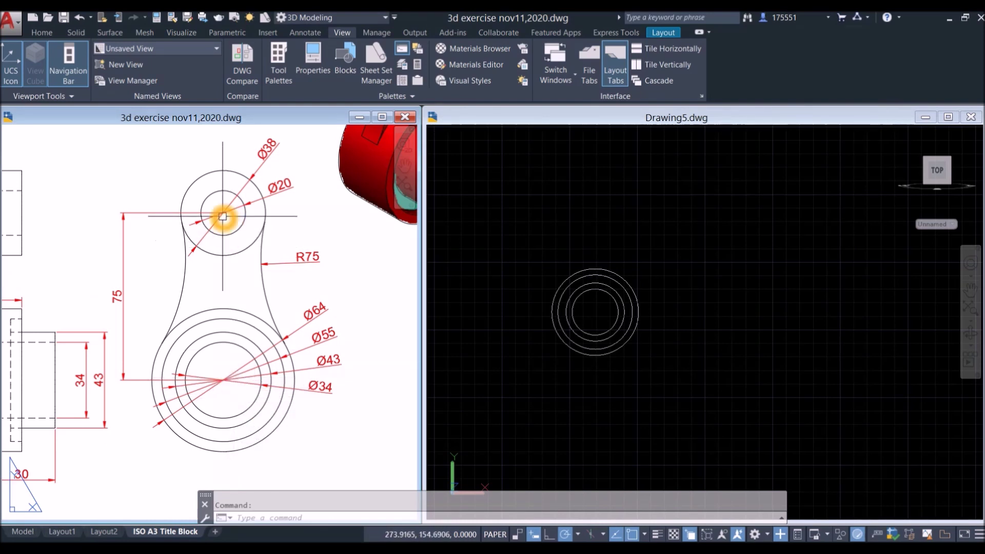
{"action": "left_click", "coordinate": [508, 165]}
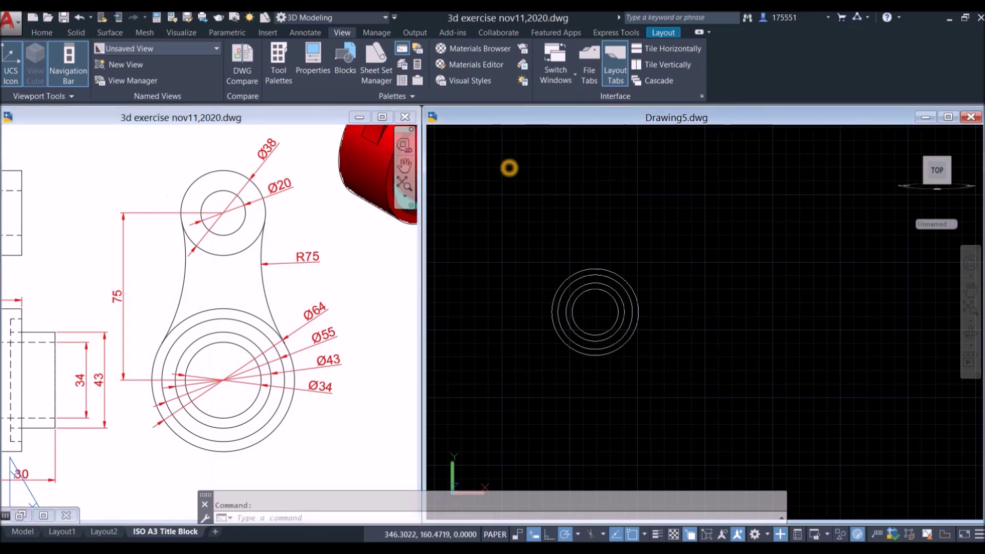
{"action": "type", "text": "l"}
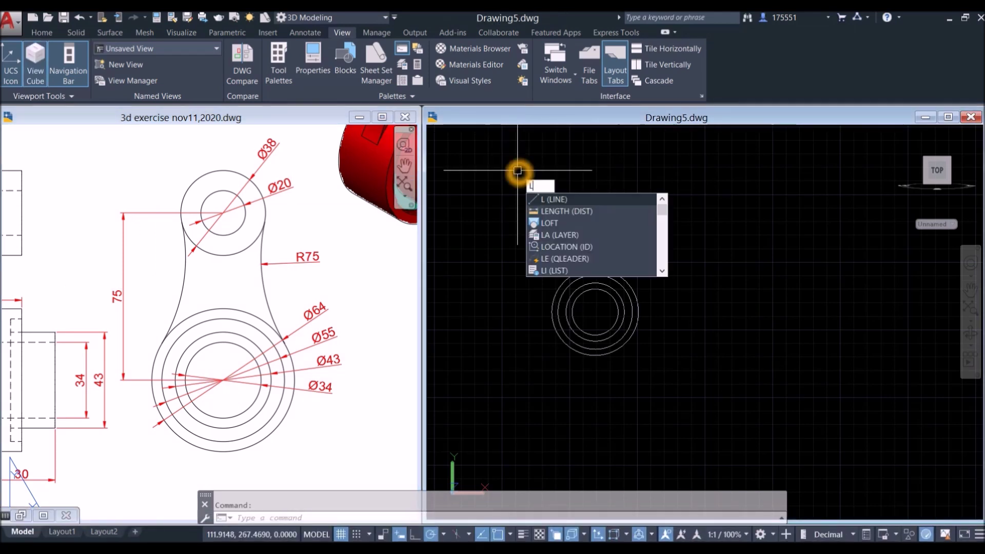
{"action": "key", "text": "Return"}
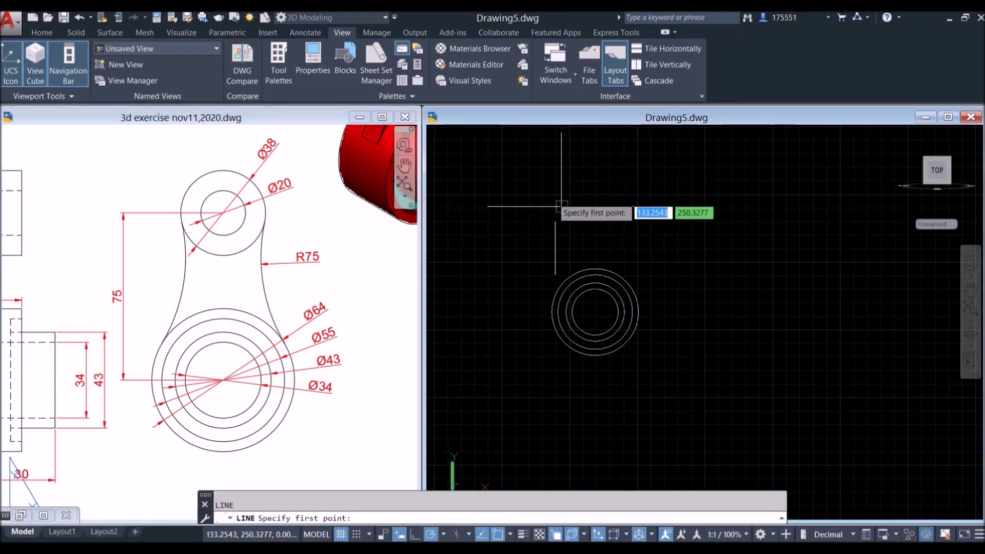
{"action": "left_click", "coordinate": [595, 312]}
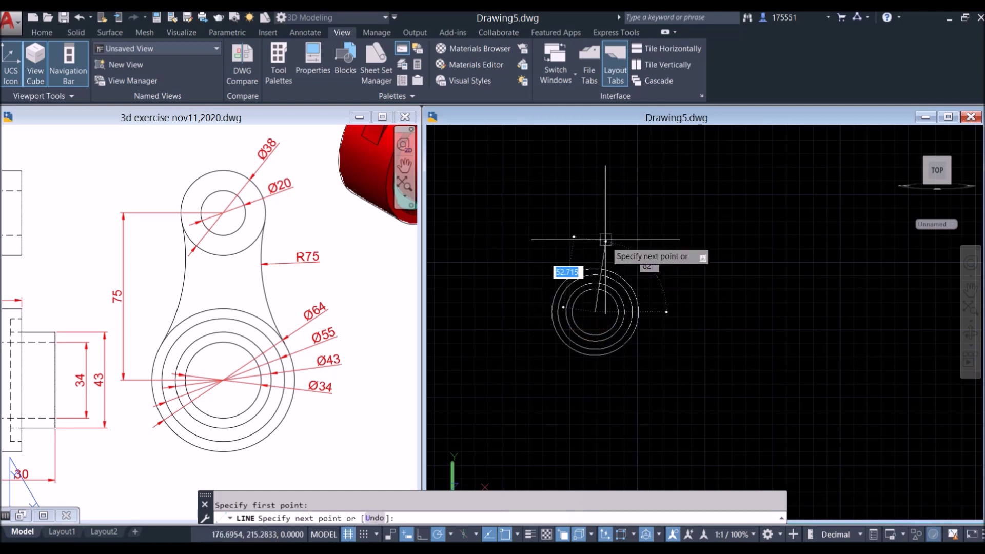
{"action": "middle_click_drag", "start_coordinate": [595, 203], "coordinate": [594, 236]}
{"action": "left_click", "coordinate": [594, 217]}
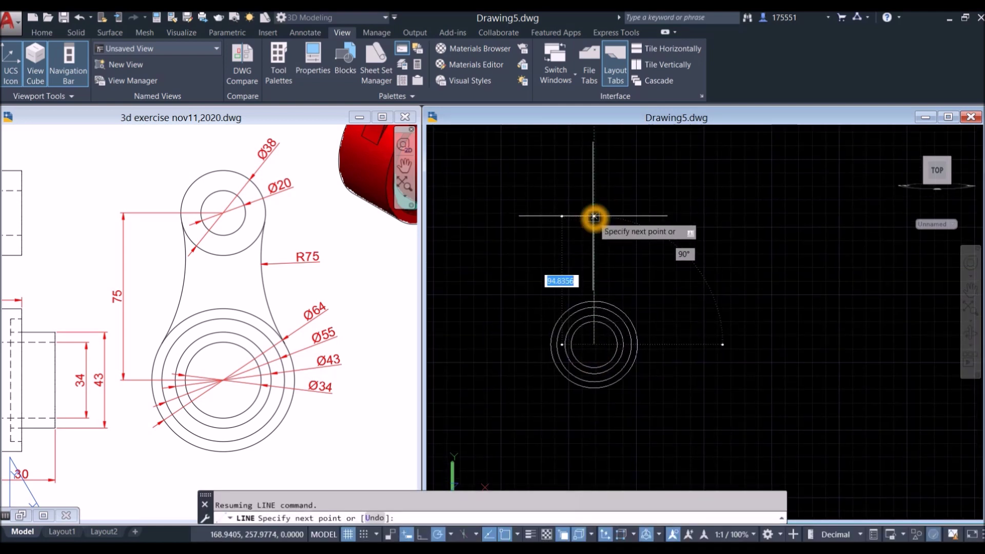
{"action": "type", "text": "75"}
{"action": "key", "text": "Return"}
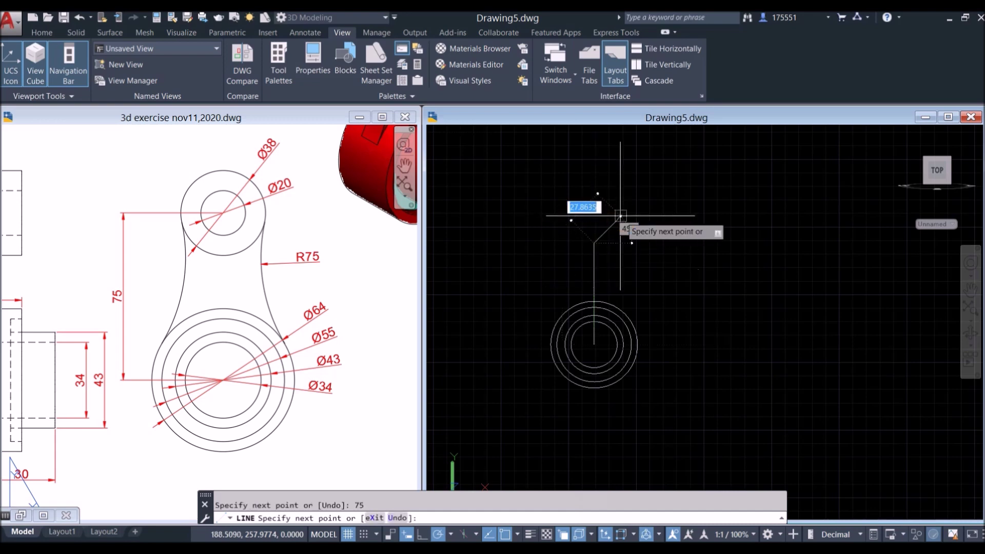
{"action": "right_click", "coordinate": [622, 214]}
{"action": "left_click", "coordinate": [642, 224]}
{"action": "scroll", "coordinate": [583, 236], "scroll_direction": "up", "scroll_amount": 3}
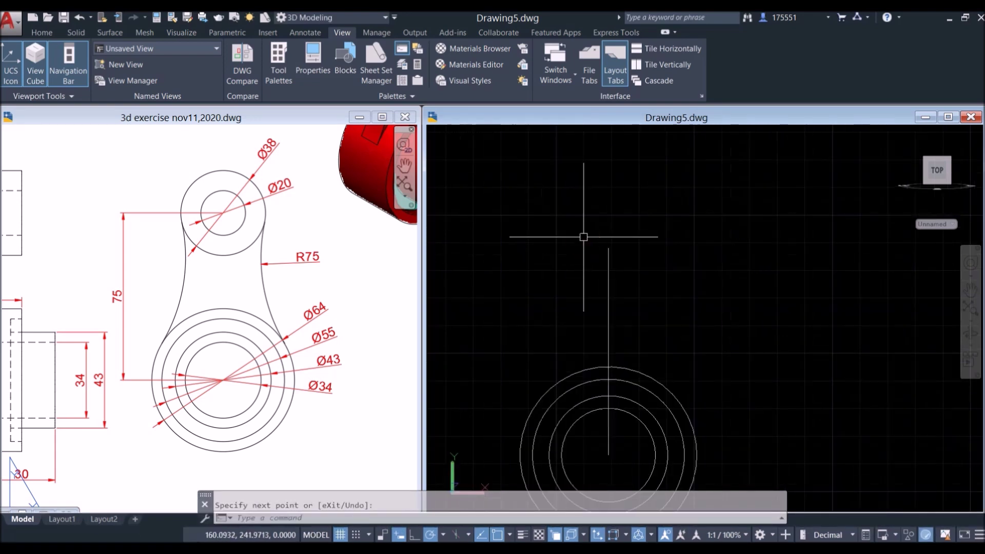
- Draw a Ø38 circle centred on the top end of the 75-unit line
{"action": "type", "text": "c"}
{"action": "key", "text": "Return"}
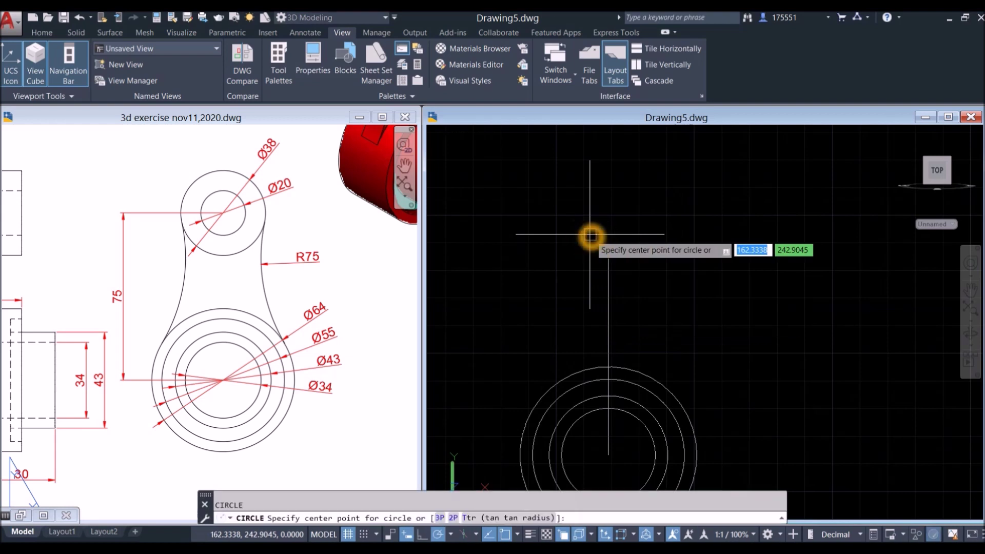
{"action": "left_click", "coordinate": [609, 245]}
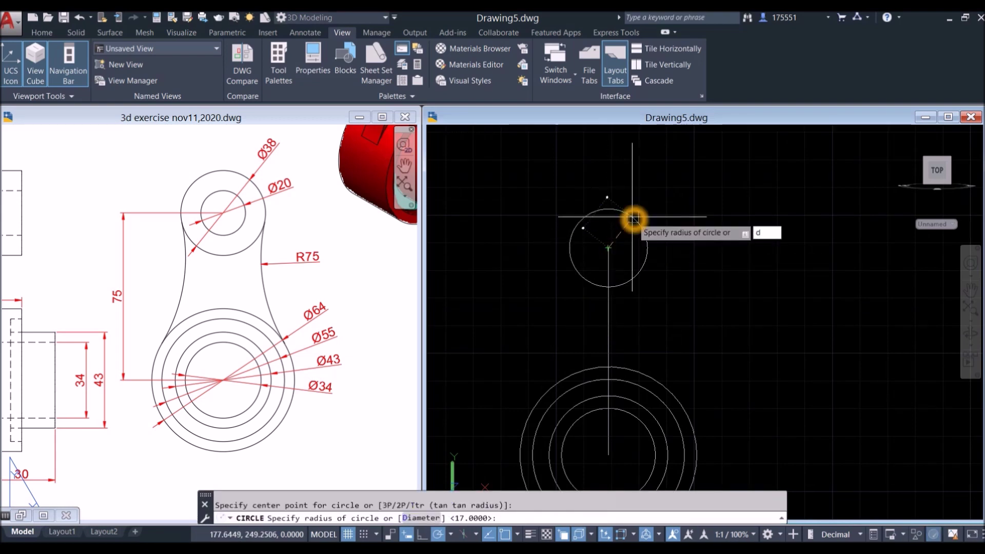
{"action": "key", "text": "Return"}
{"action": "type", "text": "3"}
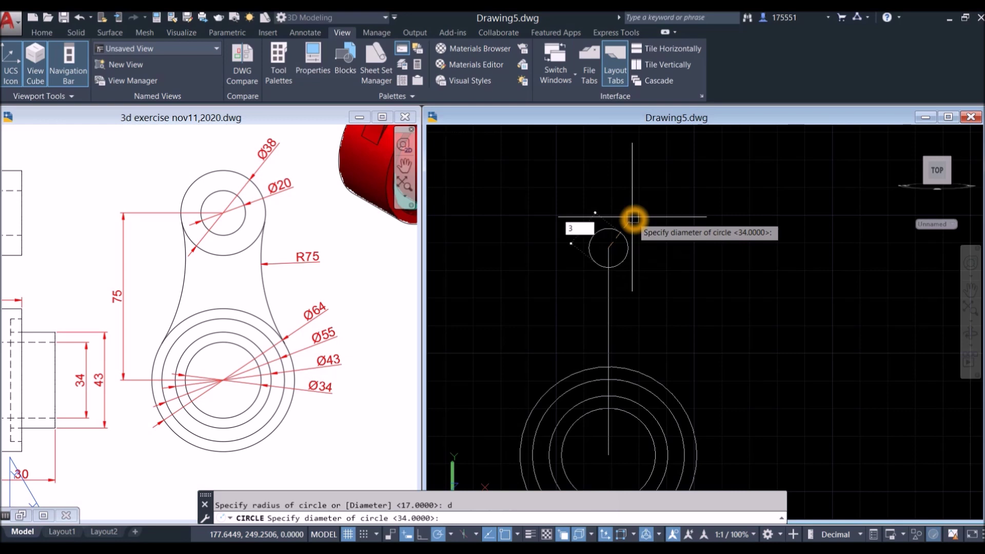
{"action": "type", "text": "8"}
{"action": "key", "text": "Return"}
- Add a concentric Ø20 circle at the same top centre
{"action": "right_click", "coordinate": [632, 218]}
{"action": "left_click", "coordinate": [652, 225]}
{"action": "left_click", "coordinate": [659, 247]}
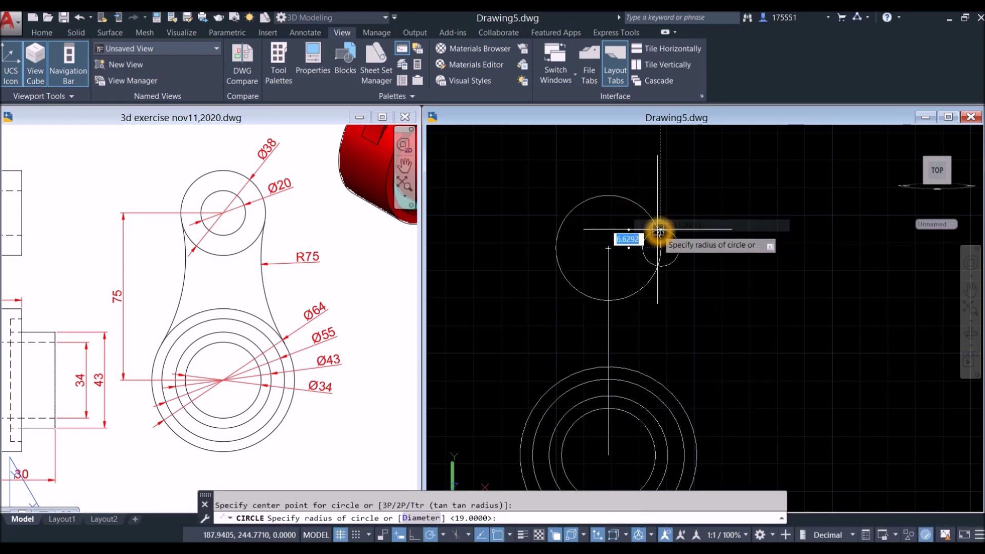
{"action": "key", "text": "Escape"}
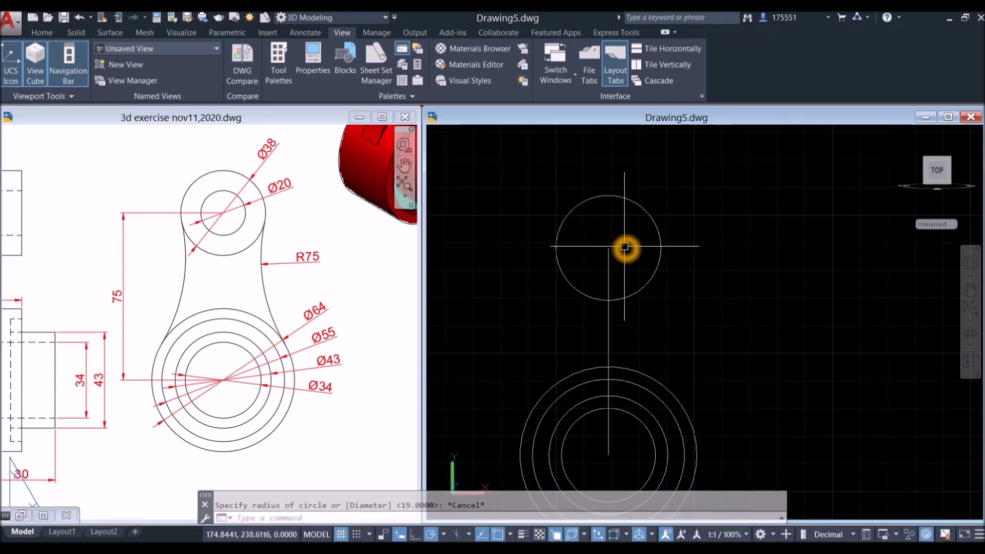
{"action": "key", "text": "Return"}
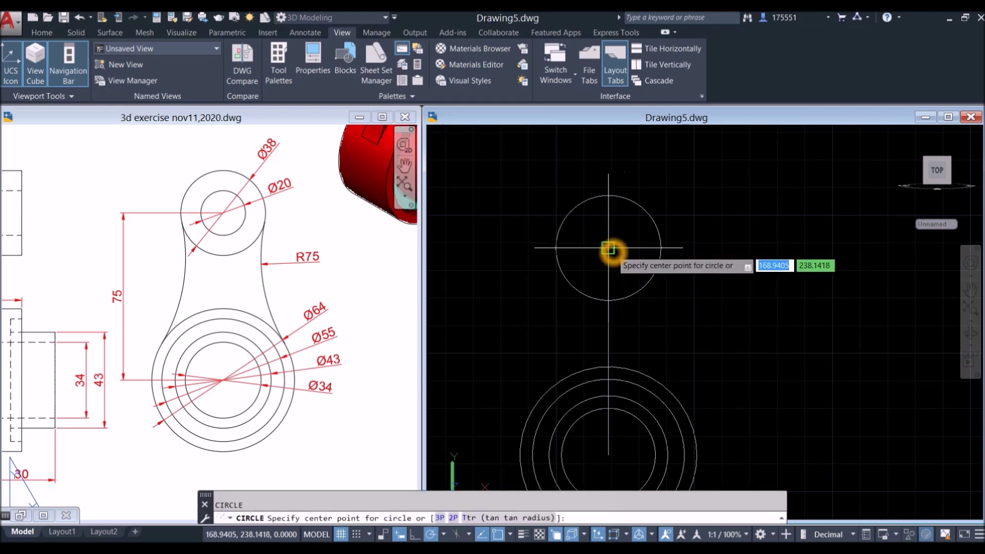
{"action": "left_click", "coordinate": [608, 248]}
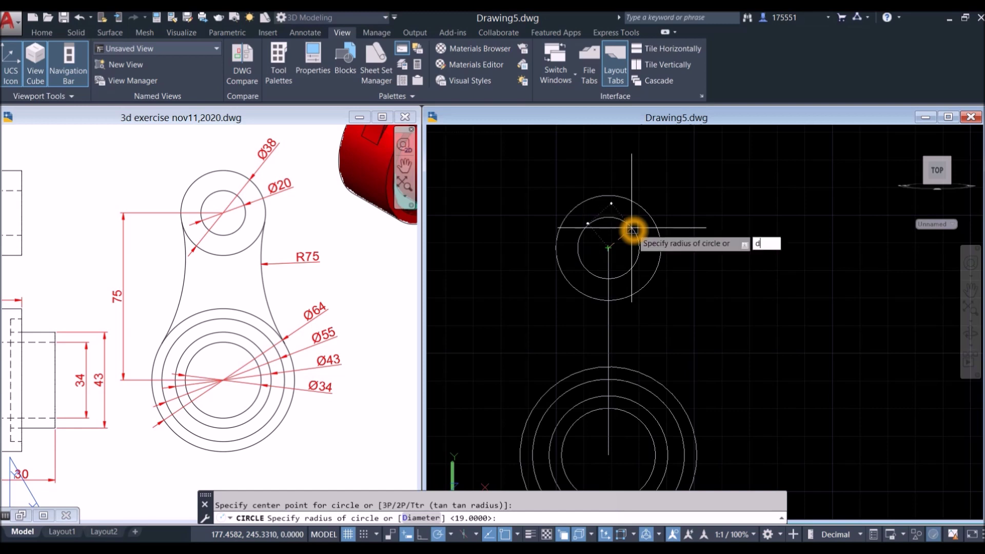
{"action": "key", "text": "Return"}
{"action": "key", "text": "Return"}
{"action": "scroll", "coordinate": [585, 233], "scroll_direction": "down", "scroll_amount": 3}
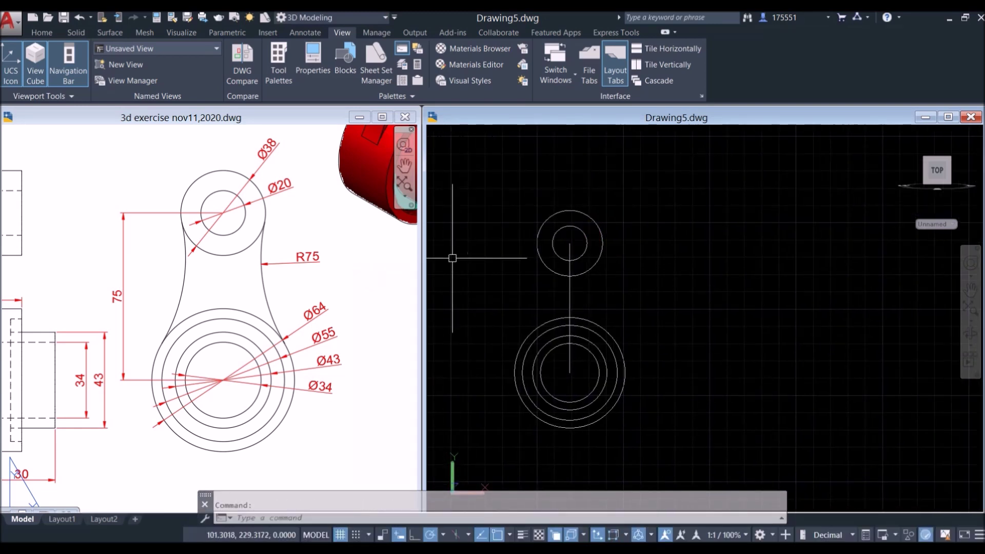
{"action": "left_click", "coordinate": [315, 290]}
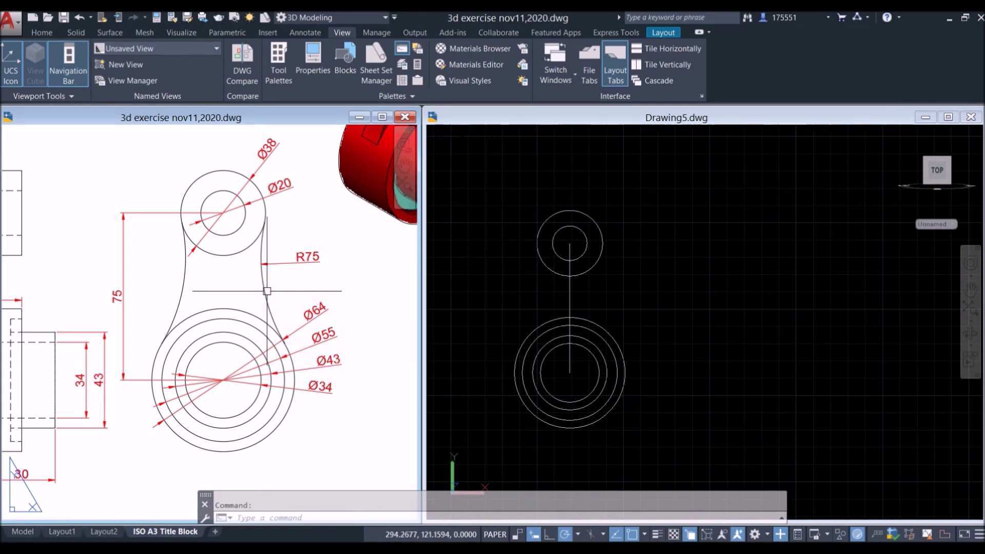
- Draw an R75 circle tangent to the Ø38 top circle and Ø64 lower circle
{"action": "left_click", "coordinate": [627, 235]}
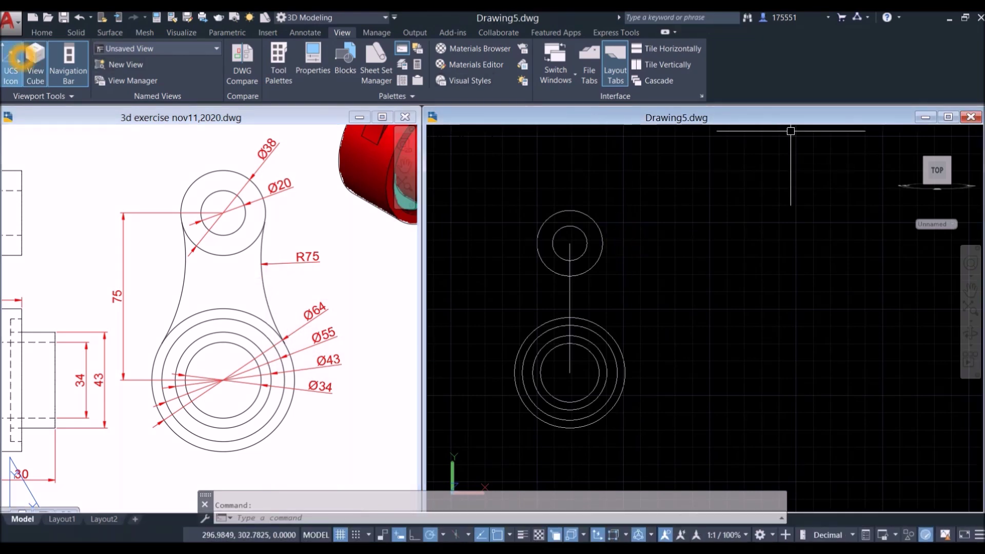
{"action": "left_click", "coordinate": [41, 32]}
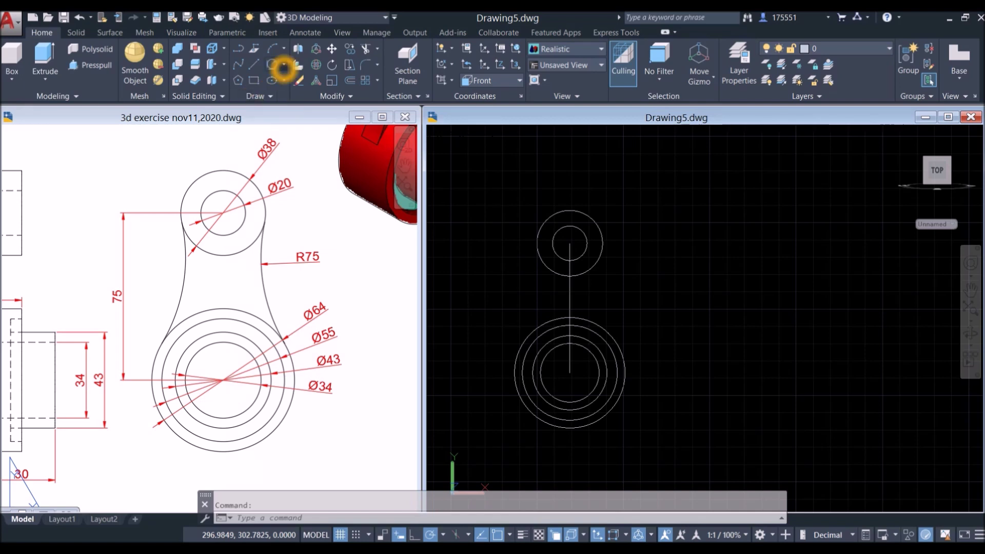
{"action": "left_click", "coordinate": [283, 65]}
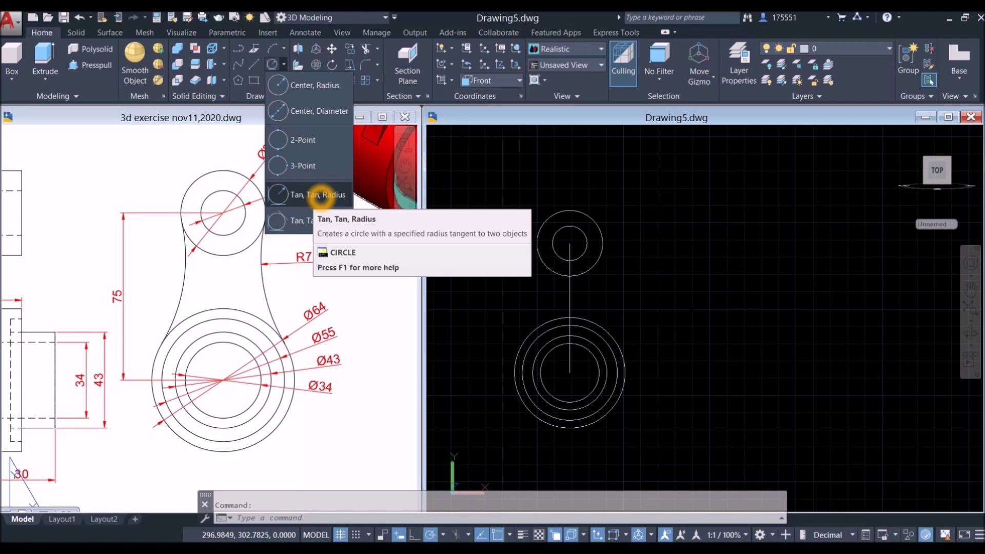
{"action": "left_click", "coordinate": [320, 196]}
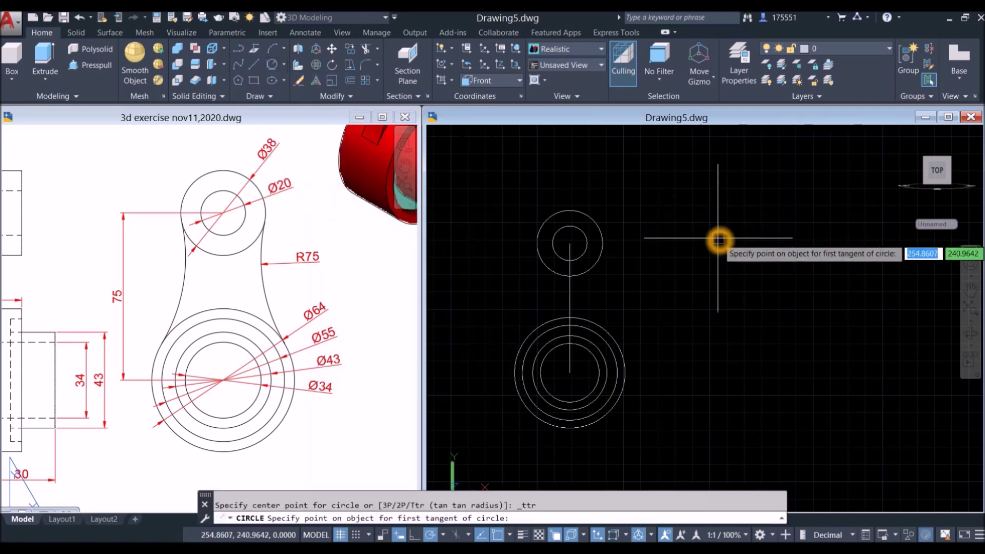
{"action": "scroll", "coordinate": [609, 256], "scroll_direction": "up", "scroll_amount": 1}
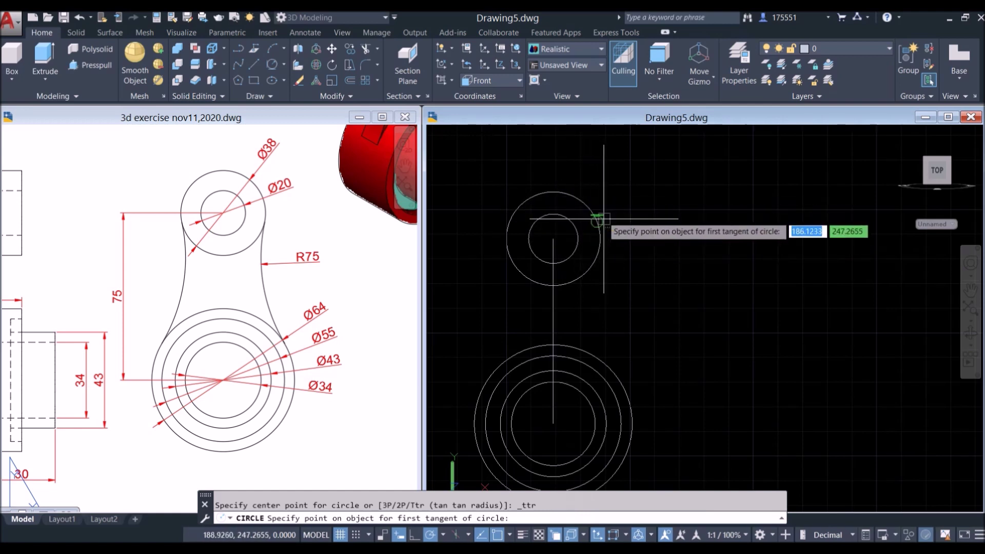
{"action": "left_click", "coordinate": [601, 241]}
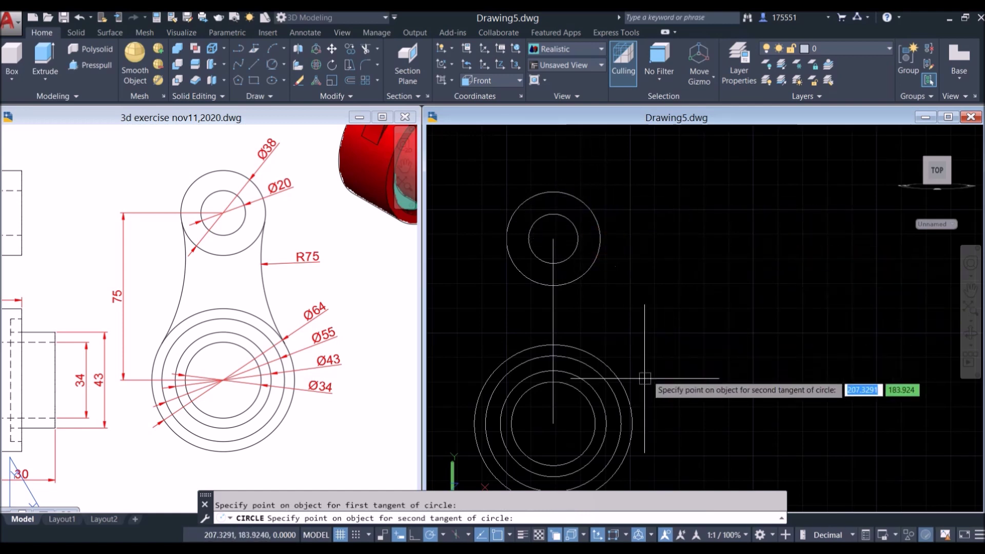
{"action": "left_click", "coordinate": [627, 399]}
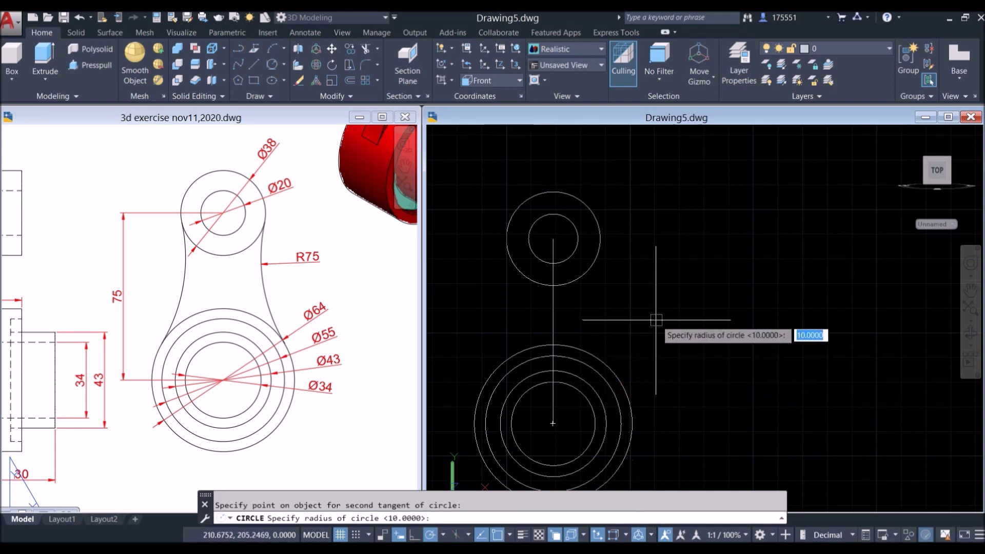
{"action": "left_click", "coordinate": [436, 518]}
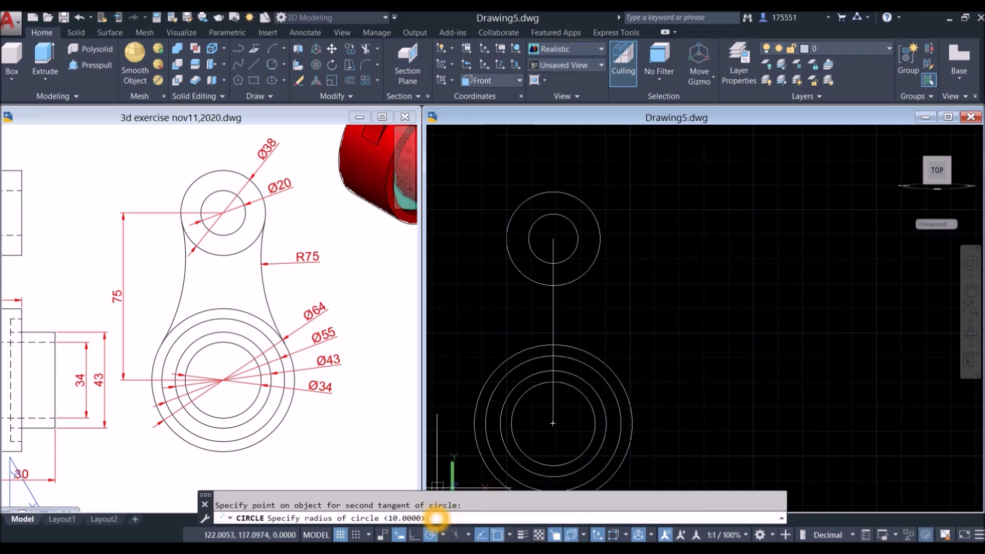
{"action": "key", "text": "Return"}
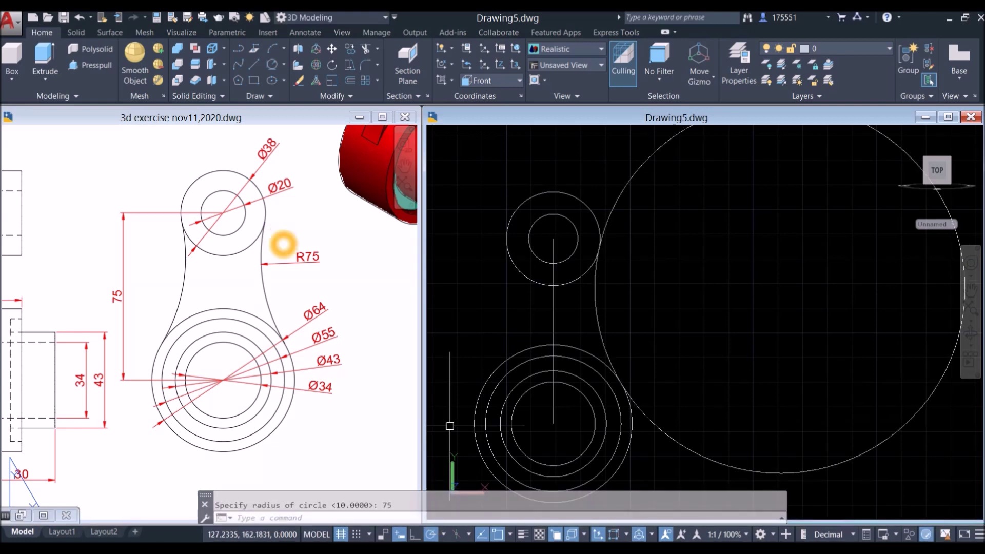
{"action": "scroll", "coordinate": [671, 275], "scroll_direction": "down", "scroll_amount": 3}
- Trim the R75 circle, keeping only the right arc joining the Ø38 and Ø64 circles
{"action": "middle_click_drag", "start_coordinate": [664, 282], "coordinate": [584, 275]}
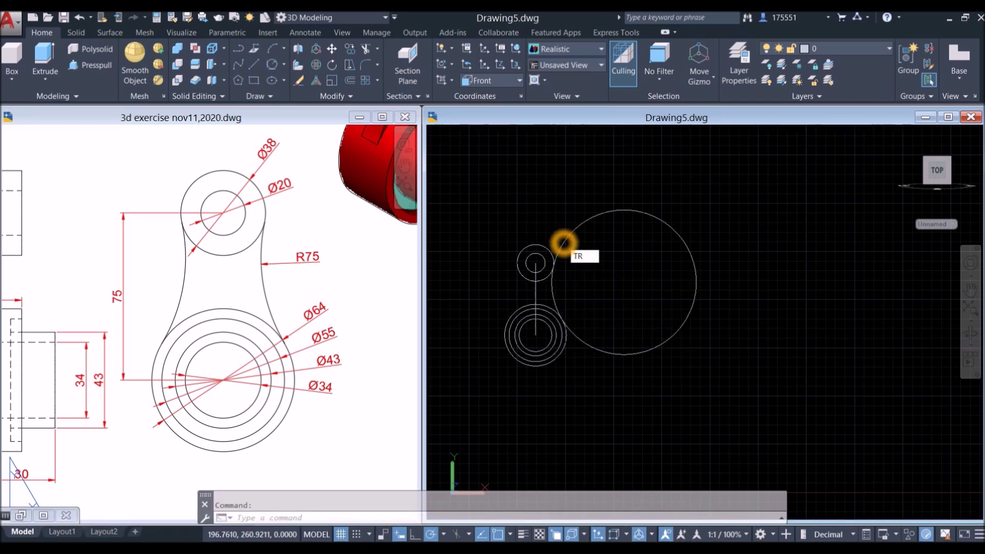
{"action": "key", "text": "Return"}
{"action": "left_click", "coordinate": [567, 240]}
{"action": "right_click", "coordinate": [560, 260]}
{"action": "left_click", "coordinate": [576, 264]}
{"action": "scroll", "coordinate": [517, 298], "scroll_direction": "up", "scroll_amount": 2}
{"action": "key", "text": "Escape"}
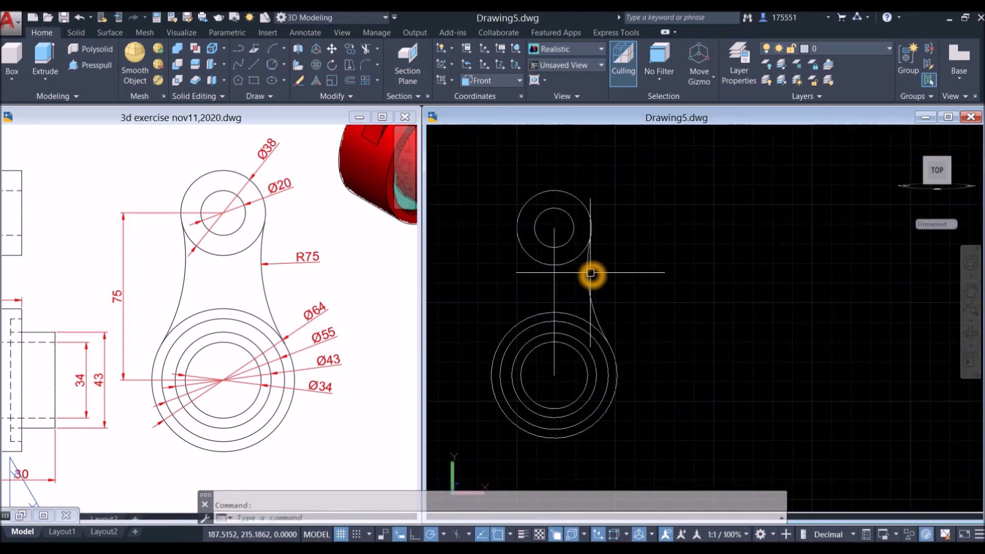
{"action": "left_click", "coordinate": [590, 276]}
{"action": "key", "text": "Escape"}
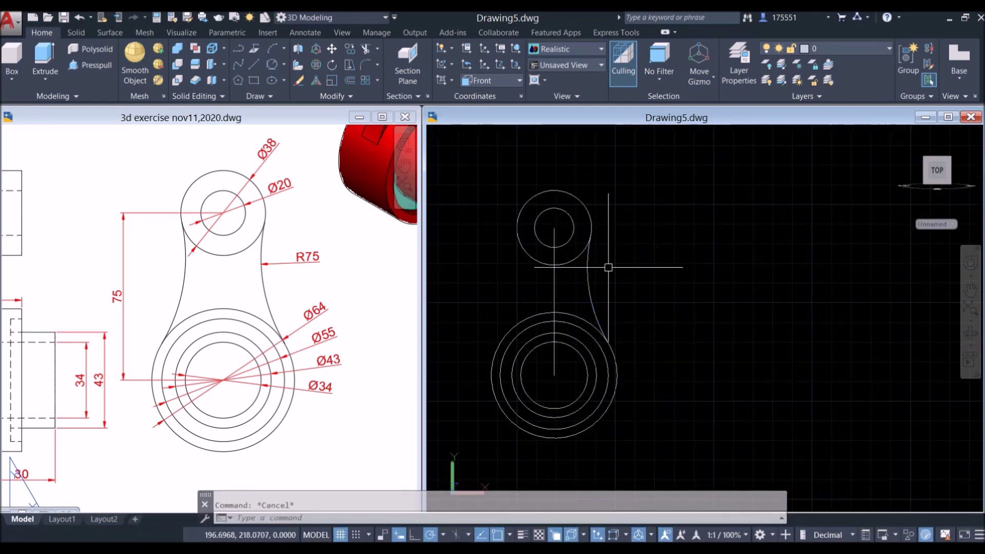
{"action": "left_click", "coordinate": [651, 282]}
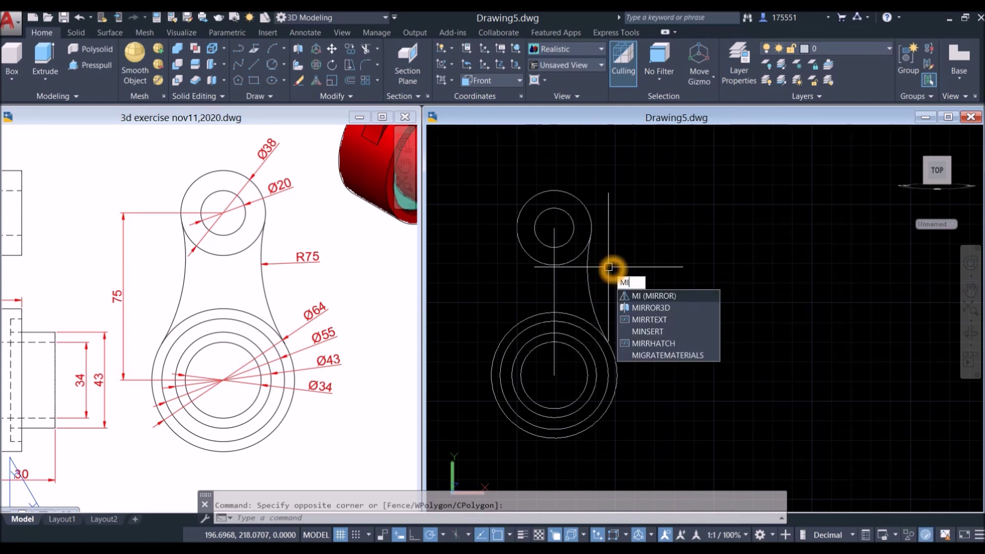
- Mirror the right R75 arc to the left about the line through both circle centres
{"action": "key", "text": "Return"}
{"action": "left_click", "coordinate": [589, 279]}
{"action": "right_click", "coordinate": [624, 243]}
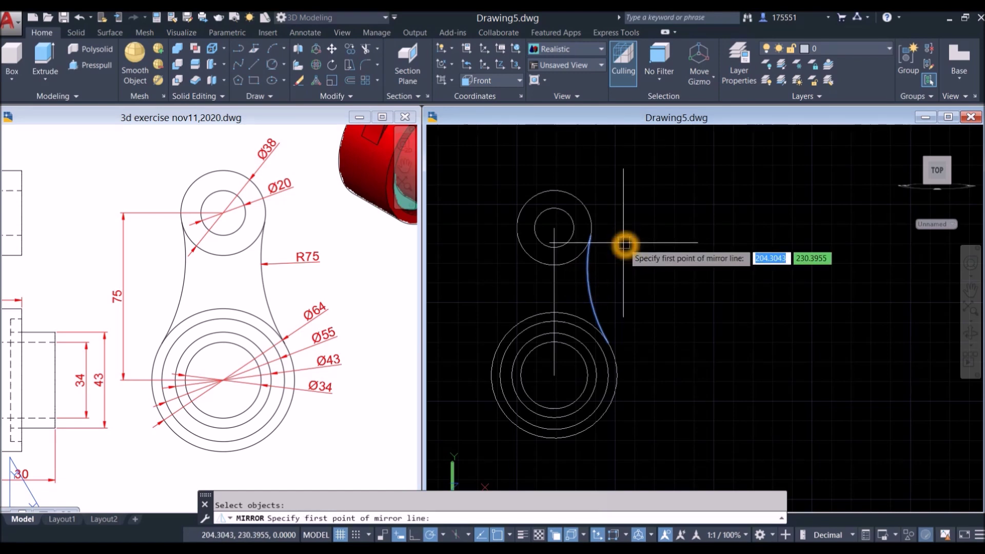
{"action": "left_click", "coordinate": [554, 230]}
{"action": "left_click", "coordinate": [554, 372]}
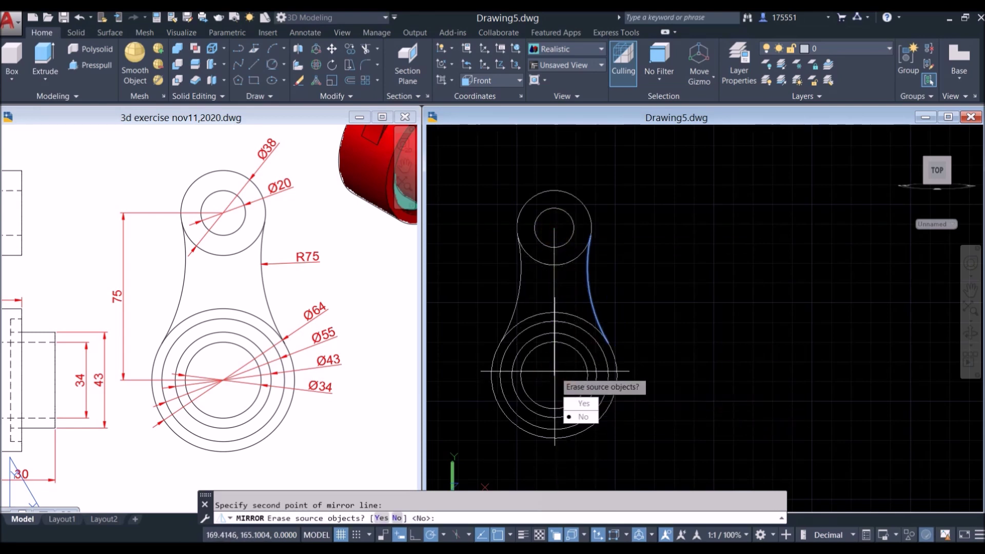
{"action": "left_click", "coordinate": [583, 416]}
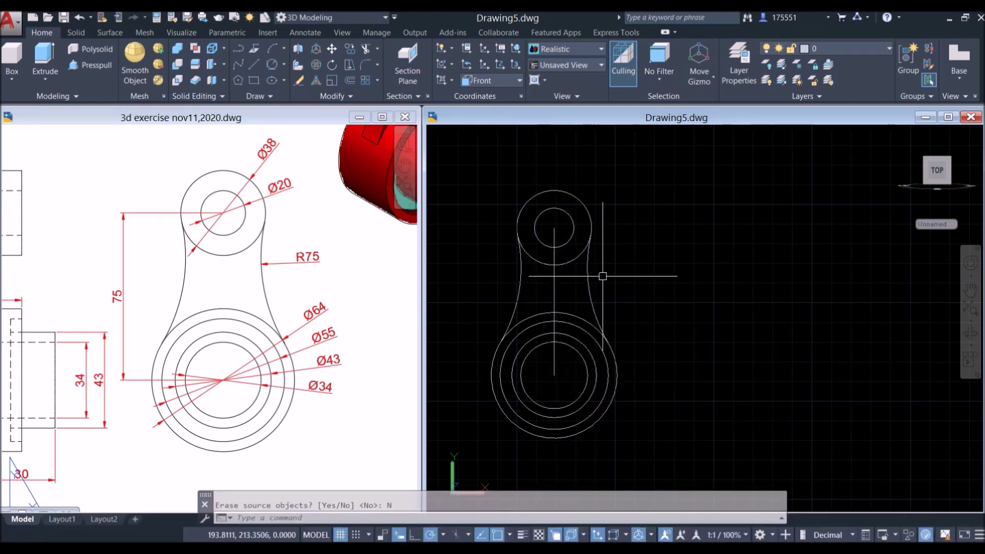
- Delete the vertical 75-unit centre line
{"action": "left_click", "coordinate": [561, 281]}
{"action": "left_click", "coordinate": [550, 283]}
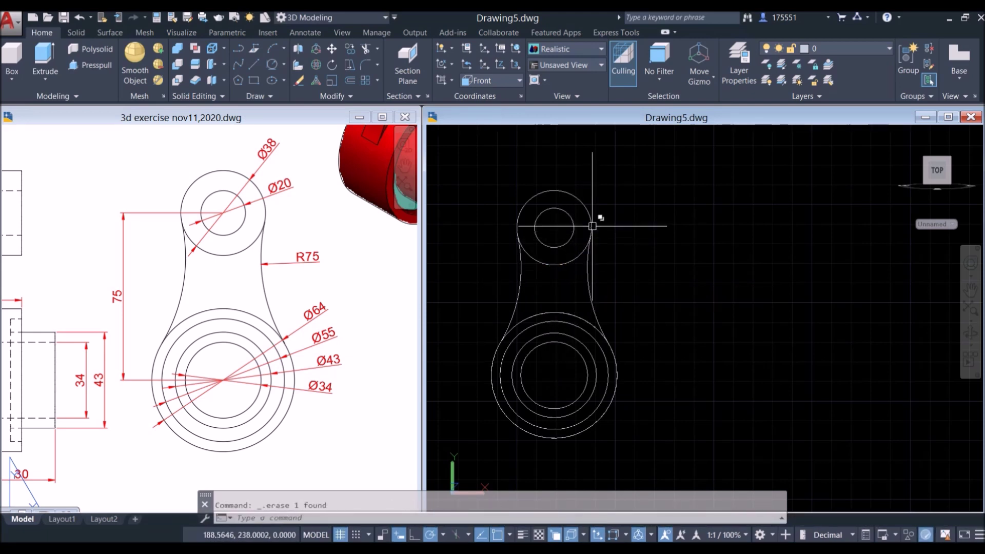
{"action": "left_click", "coordinate": [267, 281]}
{"action": "scroll", "coordinate": [260, 286], "scroll_direction": "down", "scroll_amount": 2}
- Zoom and pan the reference drawing onto the red 3D model, then return to Drawing5
{"action": "scroll", "coordinate": [314, 198], "scroll_direction": "up", "scroll_amount": 3}
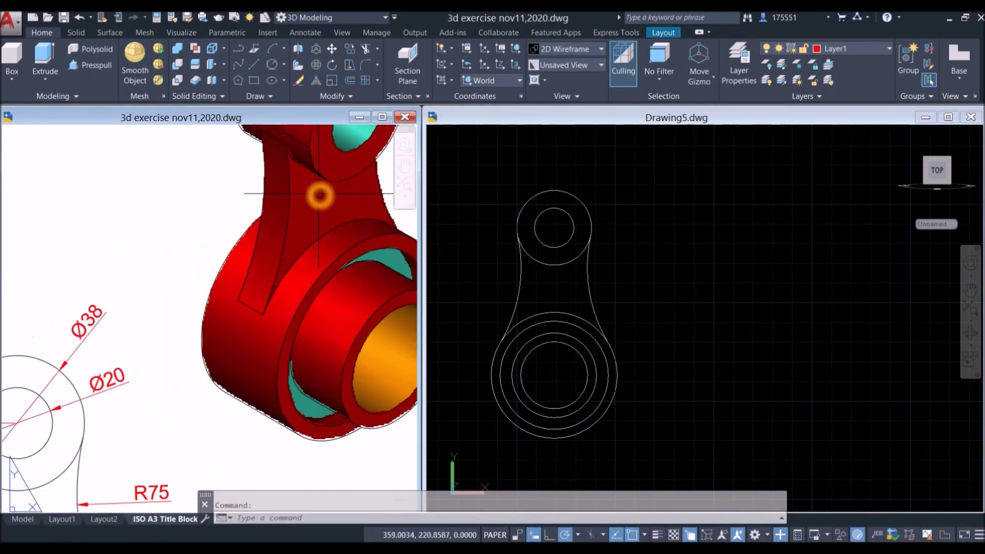
{"action": "middle_click_drag", "start_coordinate": [312, 178], "coordinate": [291, 252]}
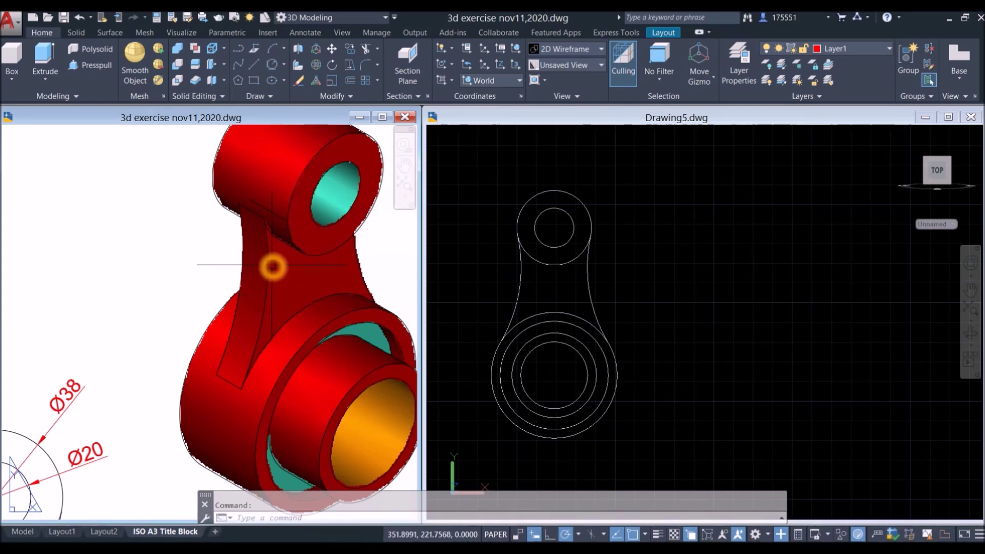
{"action": "left_click", "coordinate": [273, 266]}
{"action": "left_click", "coordinate": [308, 268]}
{"action": "left_click", "coordinate": [620, 247]}
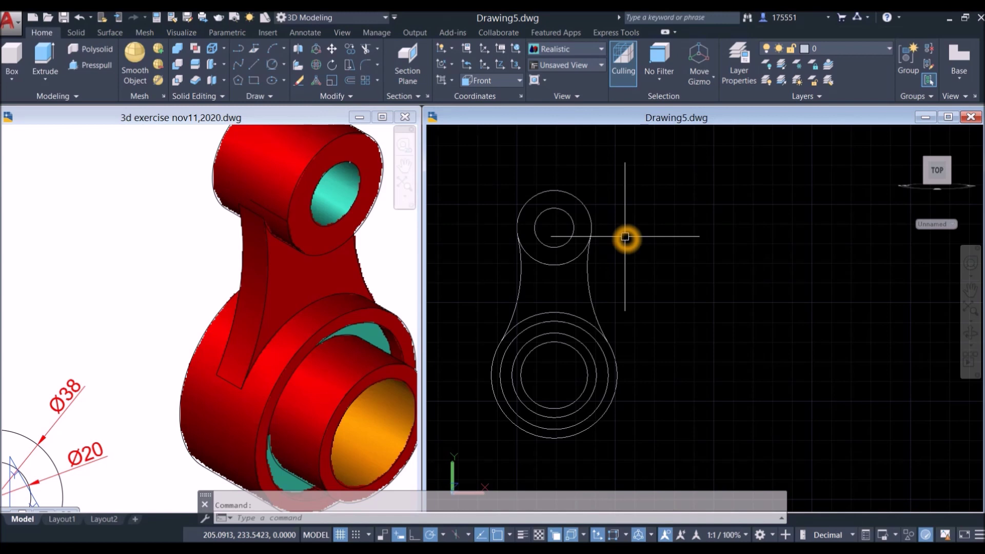
- Trim away the unwanted outer circle portions with TR
{"action": "type", "text": "tr"}
{"action": "key", "text": "Return"}
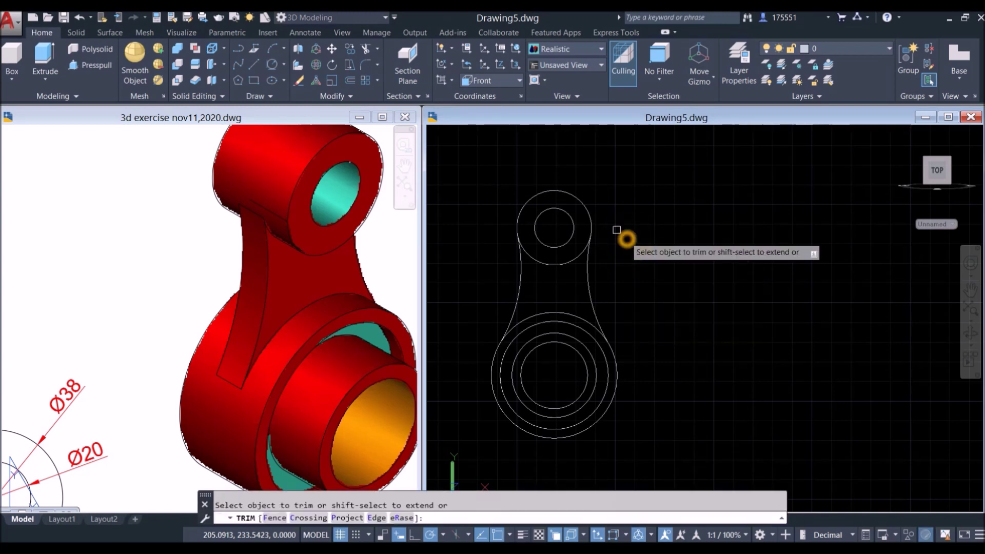
{"action": "left_click", "coordinate": [617, 354]}
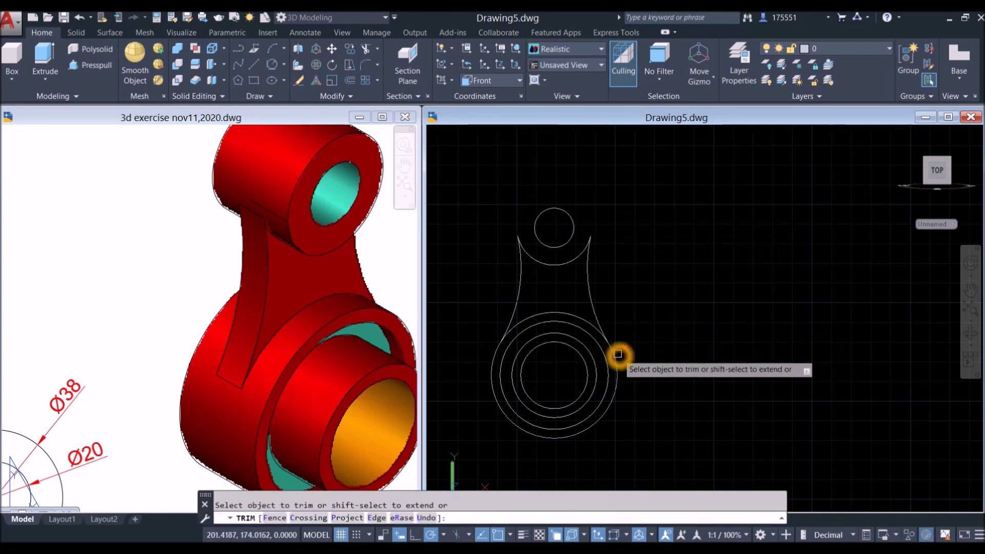
{"action": "right_click", "coordinate": [638, 289]}
{"action": "left_click", "coordinate": [657, 291]}
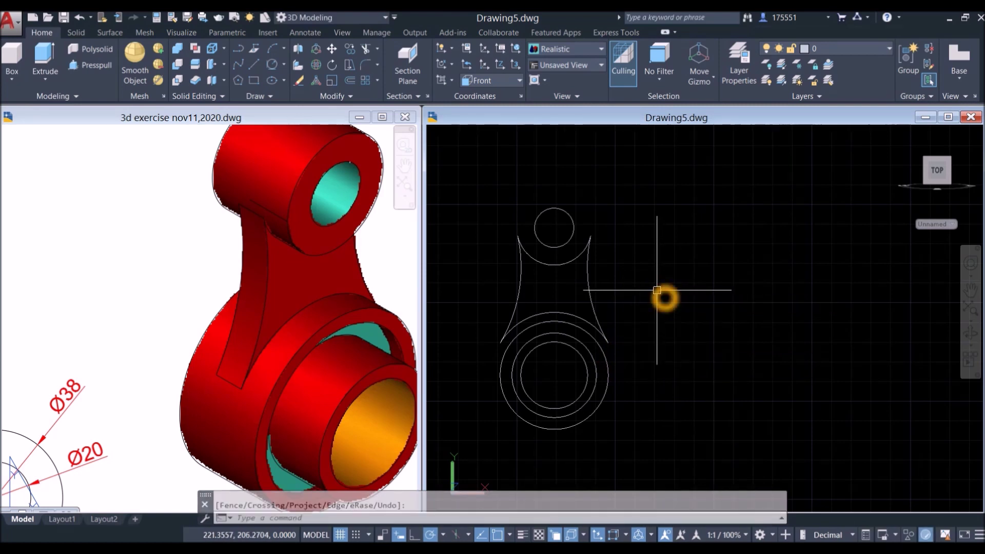
- Join the top, right, left and remaining arcs into one closed polyline and verify it
{"action": "type", "text": "j"}
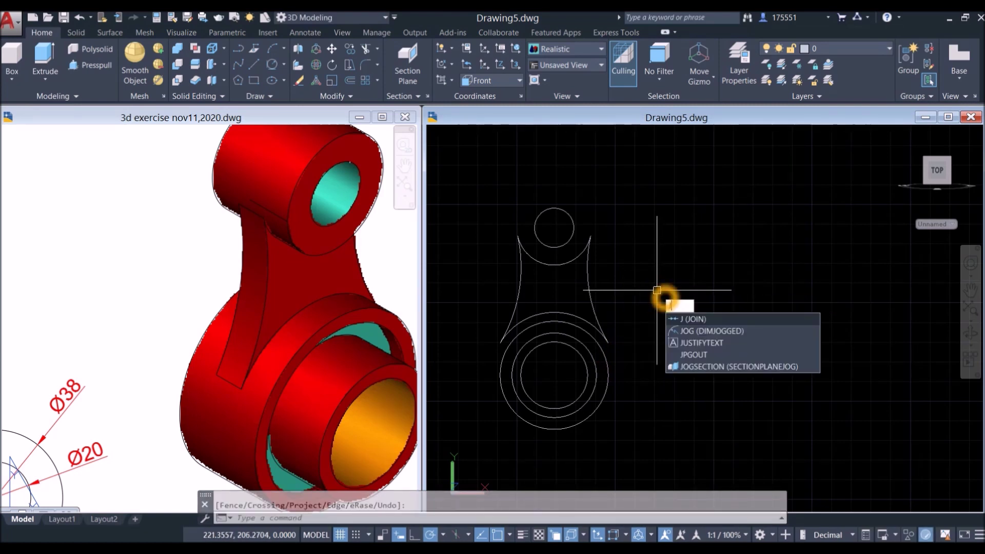
{"action": "key", "text": "Return"}
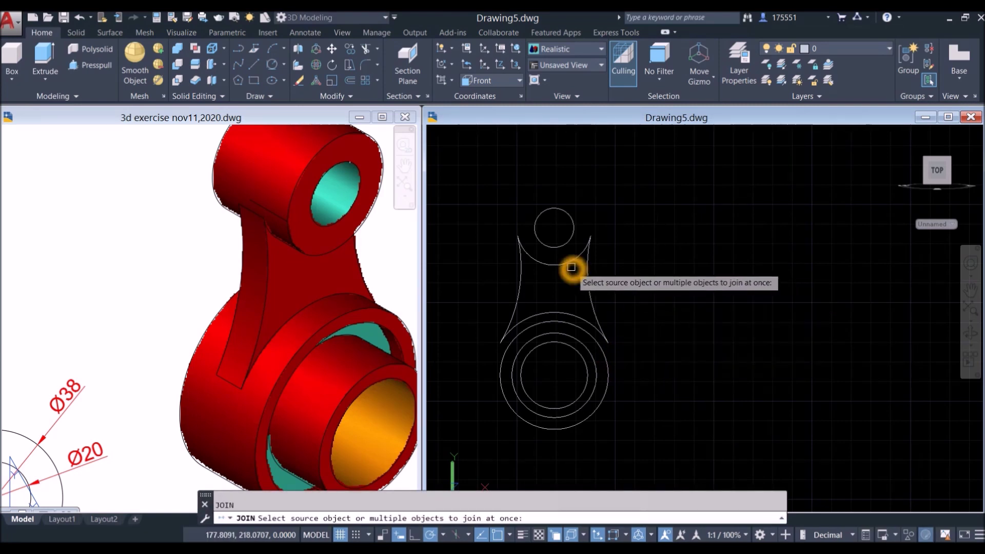
{"action": "left_click", "coordinate": [571, 267]}
{"action": "left_click", "coordinate": [586, 275]}
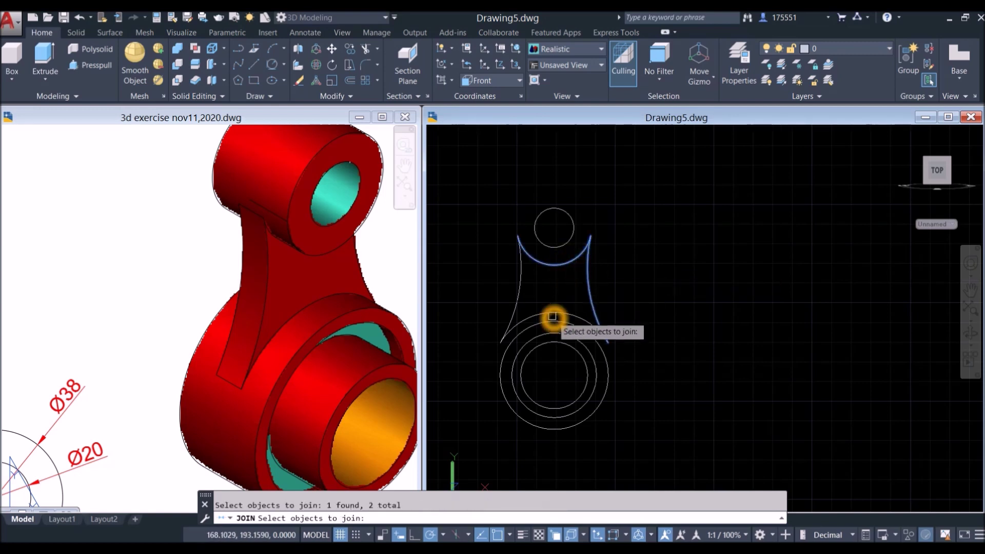
{"action": "left_click", "coordinate": [518, 297]}
{"action": "right_click", "coordinate": [624, 251]}
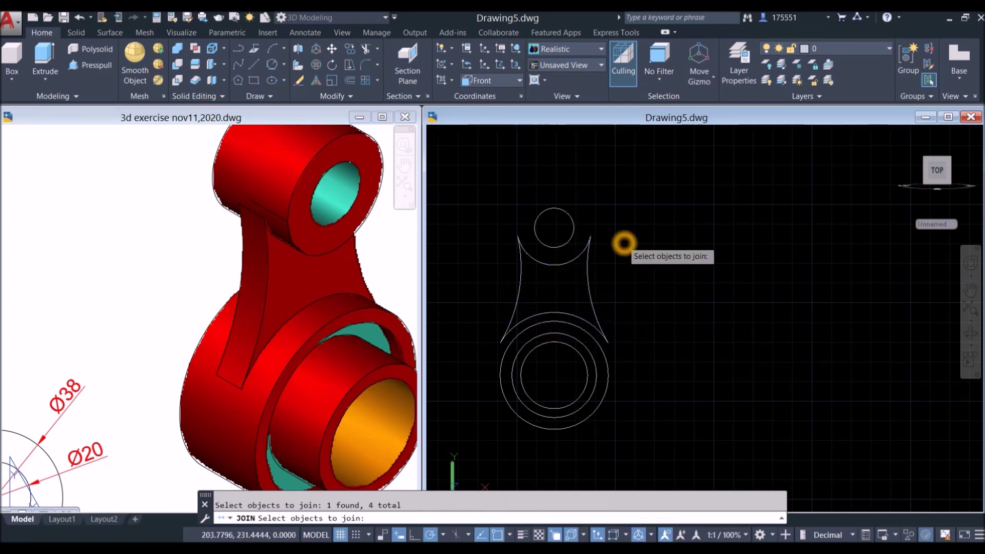
{"action": "left_click", "coordinate": [588, 277]}
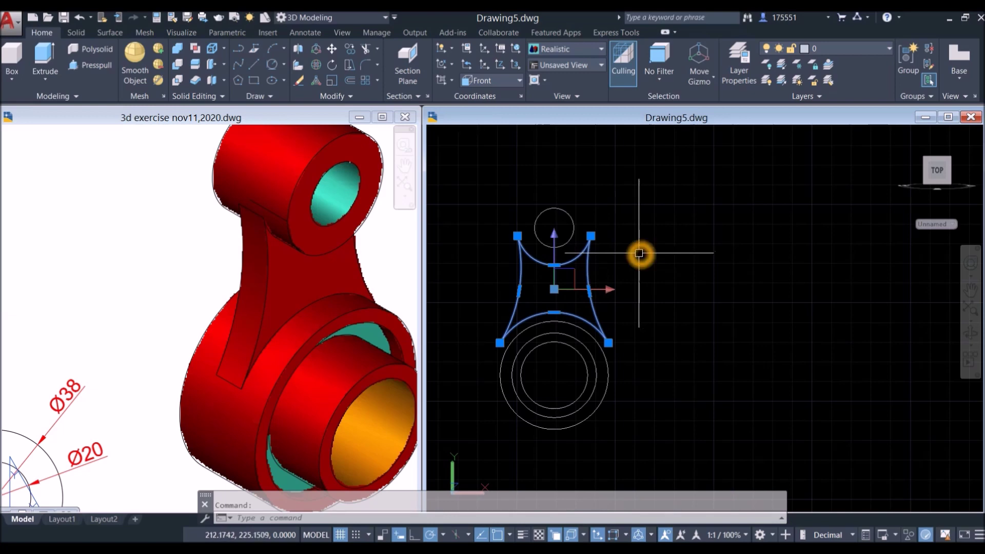
{"action": "scroll", "coordinate": [606, 259], "scroll_direction": "down", "scroll_amount": 2}
{"action": "key", "text": "Escape"}
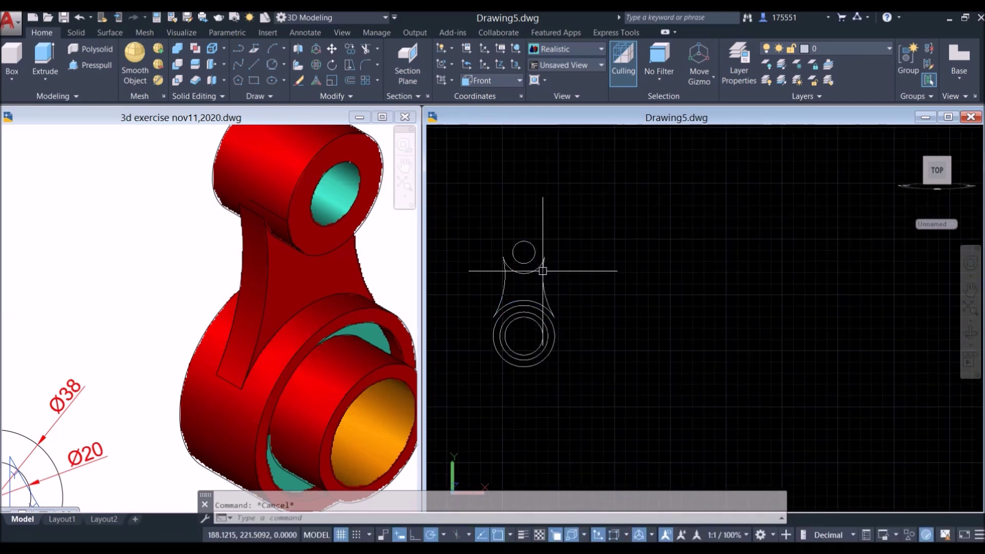
{"action": "scroll", "coordinate": [593, 275], "scroll_direction": "up", "scroll_amount": 3}
- Redraw a radius-19 (Ø38) circle centred on the upper boss
{"action": "type", "text": "c"}
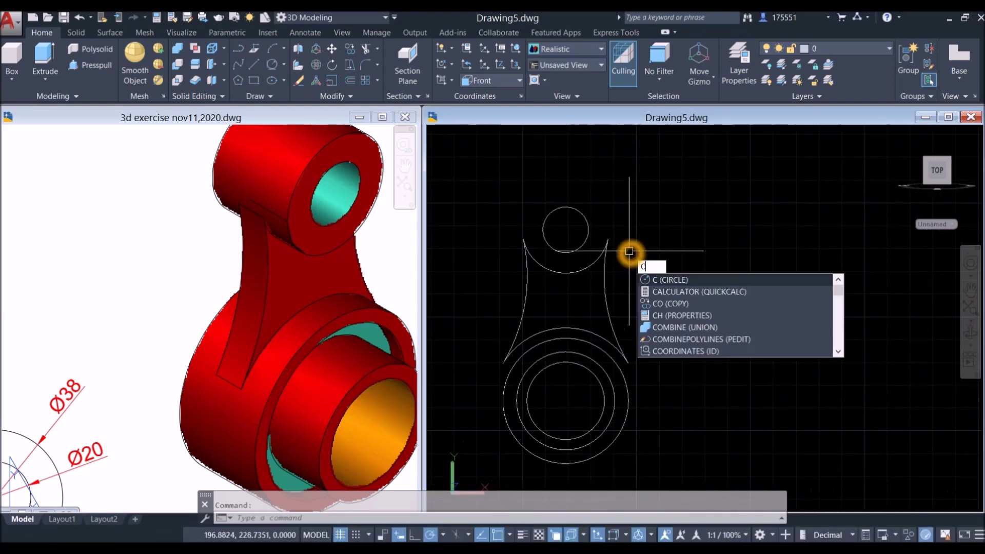
{"action": "key", "text": "Return"}
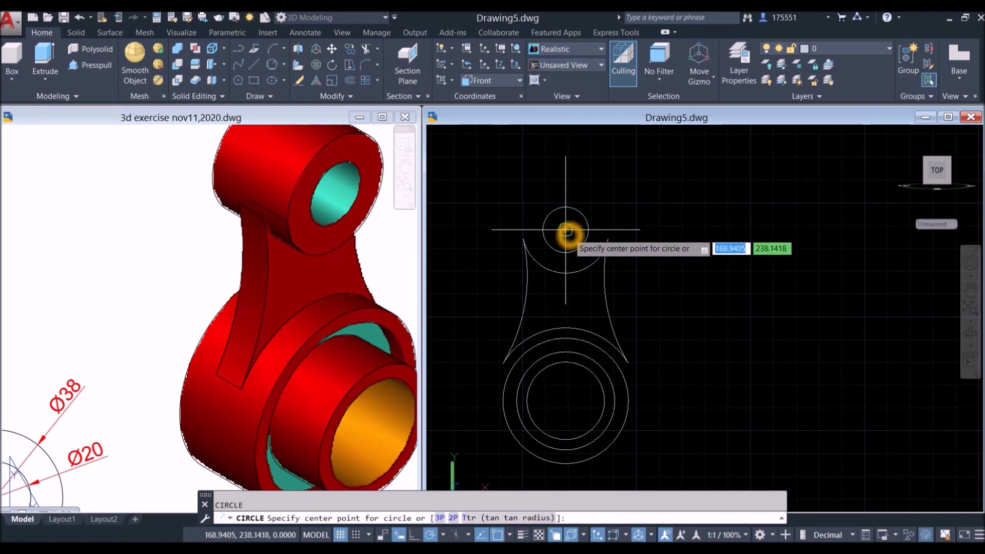
{"action": "left_click", "coordinate": [566, 229]}
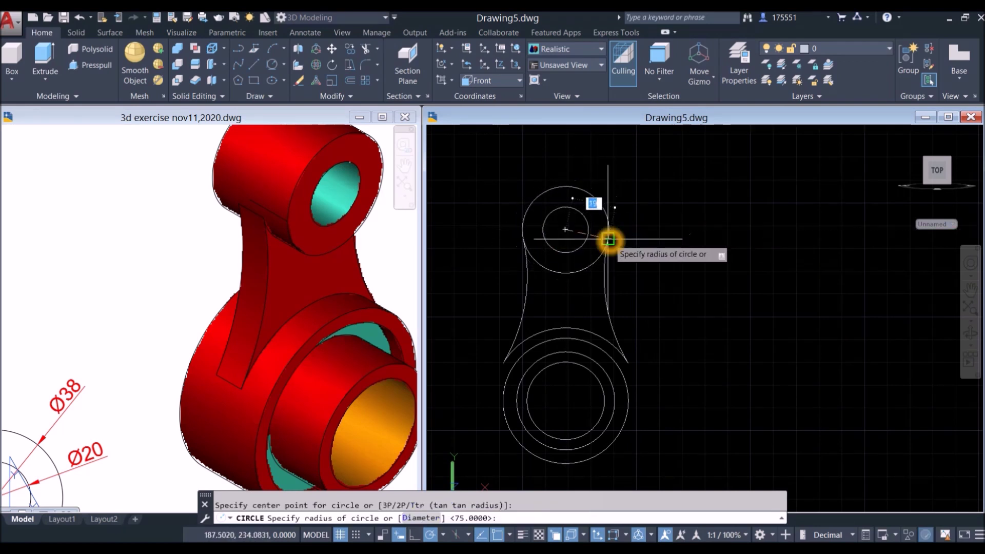
{"action": "left_click", "coordinate": [608, 242]}
- Draw a larger outer circle around the lower rings, then bring the reference drawing forward
{"action": "right_click", "coordinate": [631, 243]}
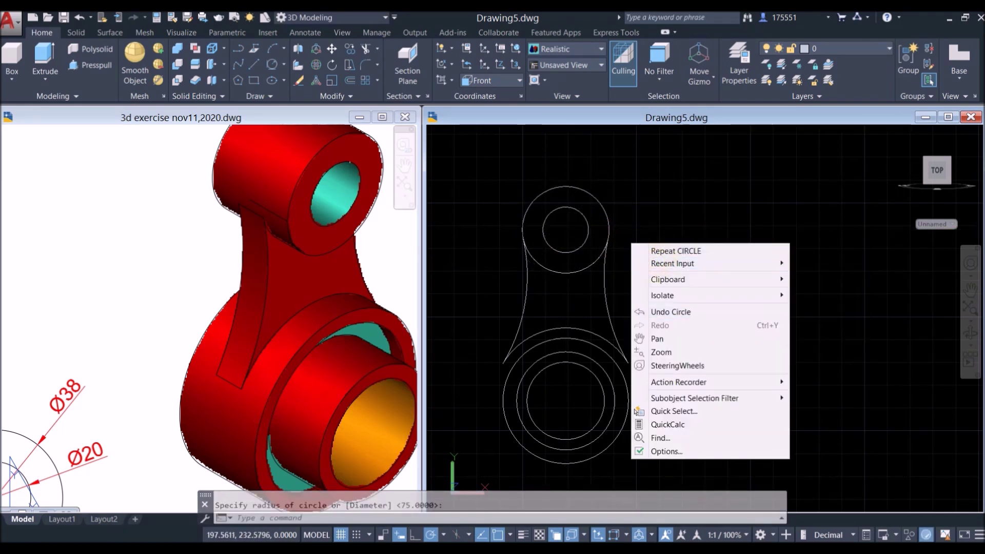
{"action": "left_click", "coordinate": [667, 250]}
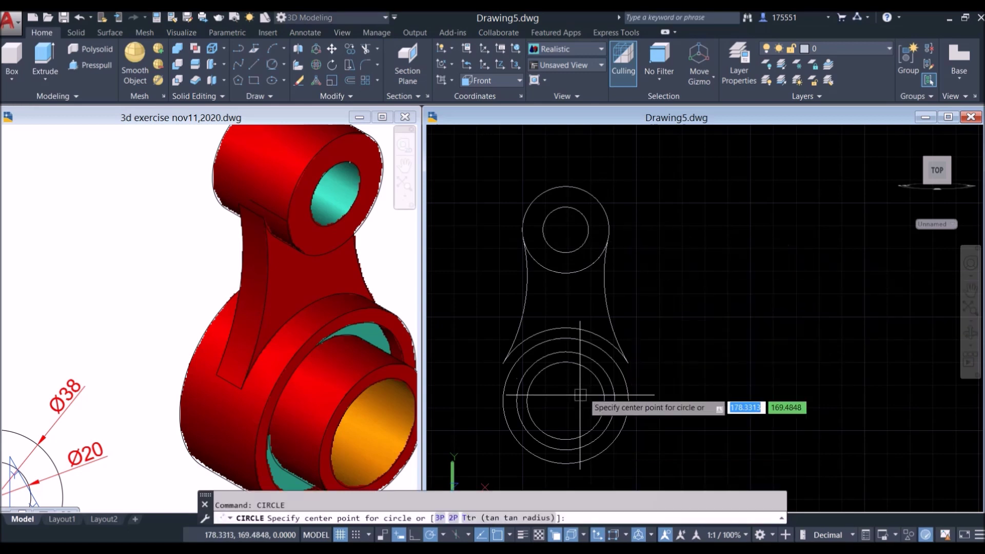
{"action": "left_click", "coordinate": [565, 399]}
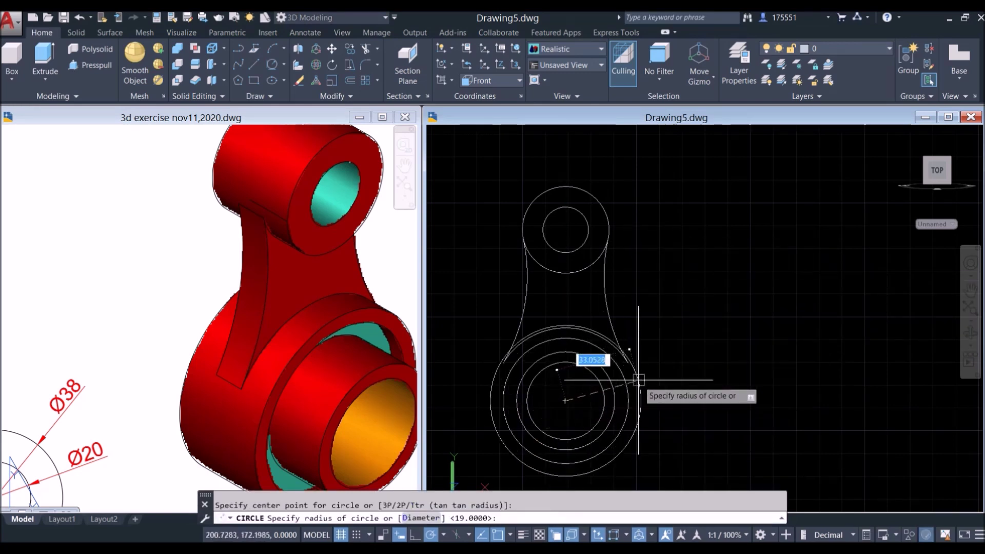
{"action": "left_click", "coordinate": [631, 366]}
{"action": "scroll", "coordinate": [636, 298], "scroll_direction": "down", "scroll_amount": 6}
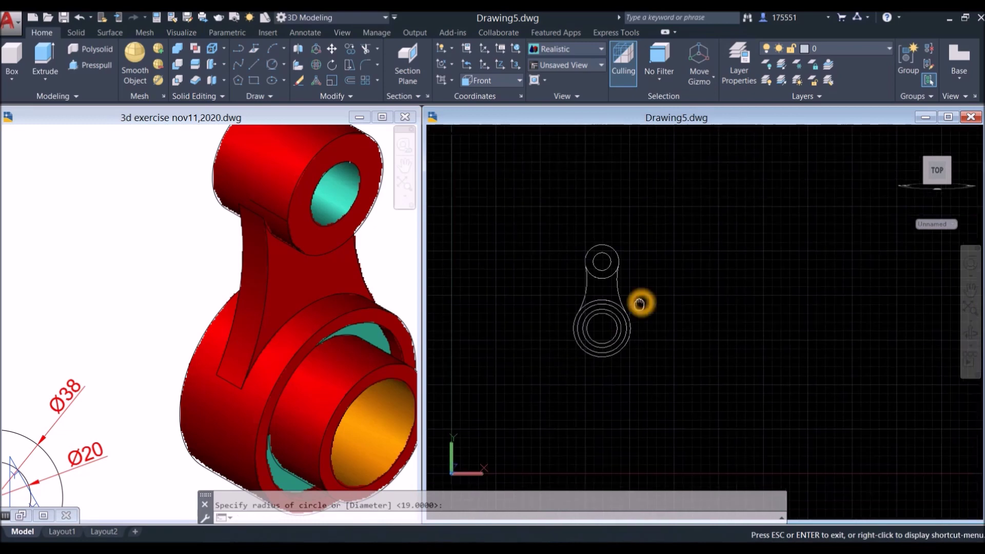
{"action": "left_click", "coordinate": [313, 357]}
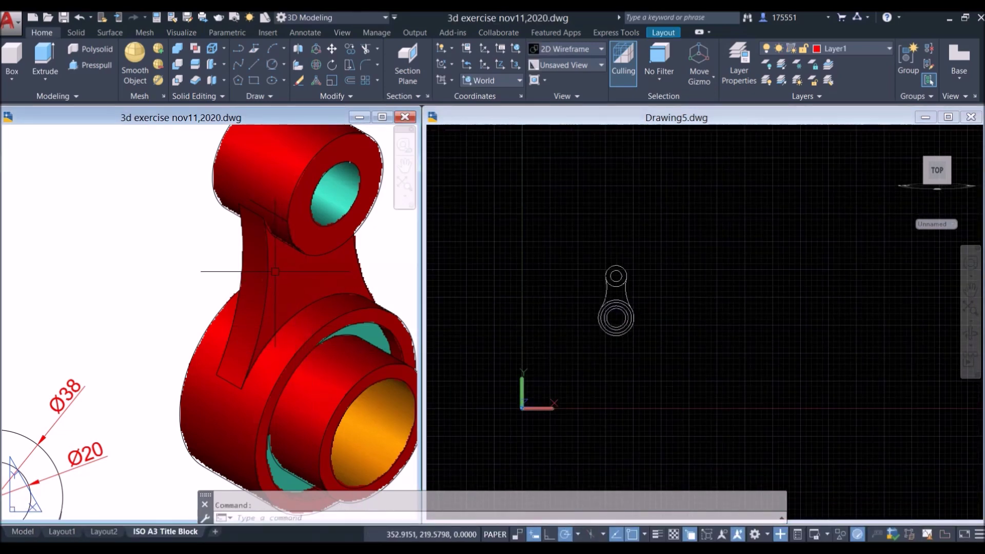
- Zoom the reference drawing to section A-A's dimensions, then return to Drawing5
{"action": "scroll", "coordinate": [276, 272], "scroll_direction": "down", "scroll_amount": 5}
{"action": "scroll", "coordinate": [305, 335], "scroll_direction": "up", "scroll_amount": 8}
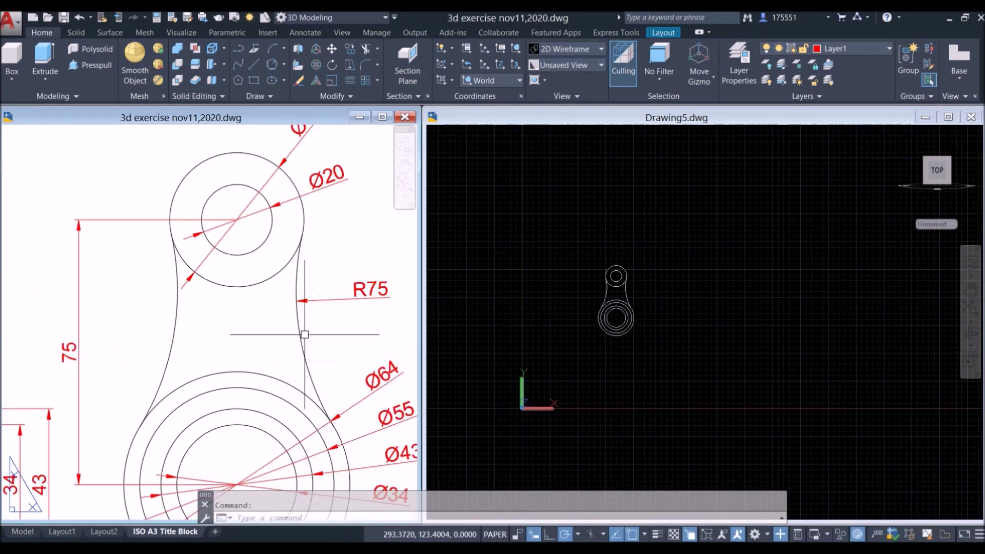
{"action": "scroll", "coordinate": [305, 335], "scroll_direction": "down", "scroll_amount": 5}
{"action": "scroll", "coordinate": [374, 330], "scroll_direction": "up", "scroll_amount": 2}
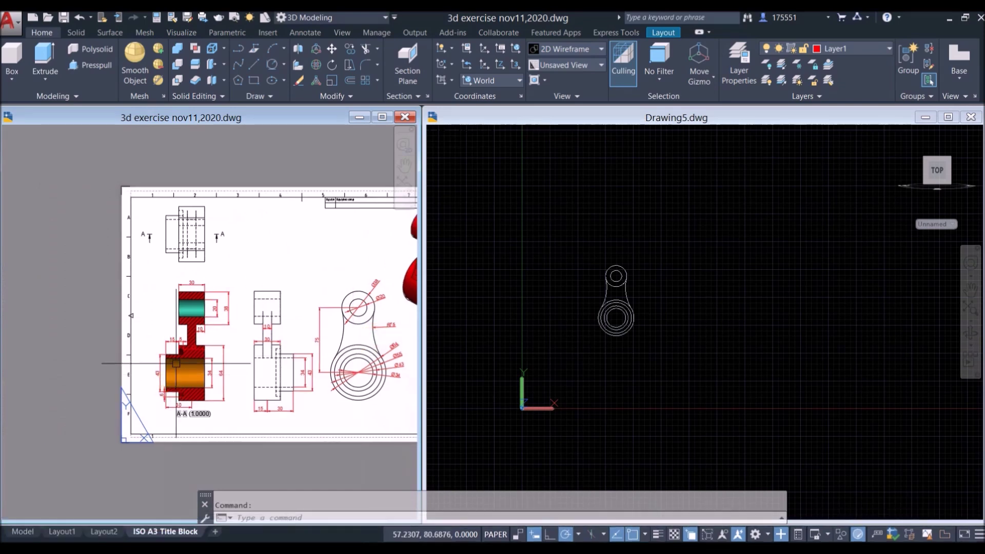
{"action": "scroll", "coordinate": [187, 343], "scroll_direction": "up", "scroll_amount": 4}
{"action": "left_click", "coordinate": [642, 305]}
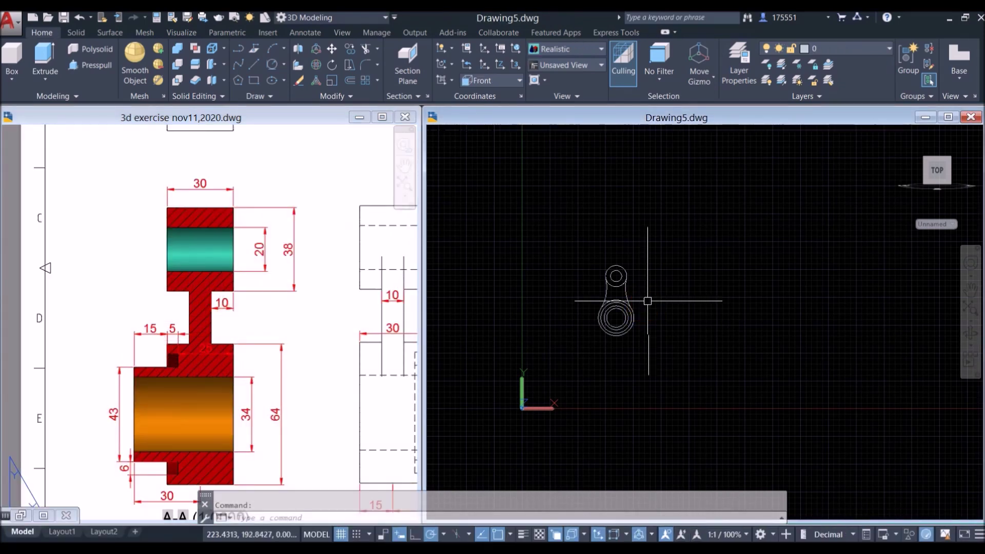
- Orbit the lever profile into a tilted 3D view with the grid turned off
{"action": "left_click", "coordinate": [699, 292]}
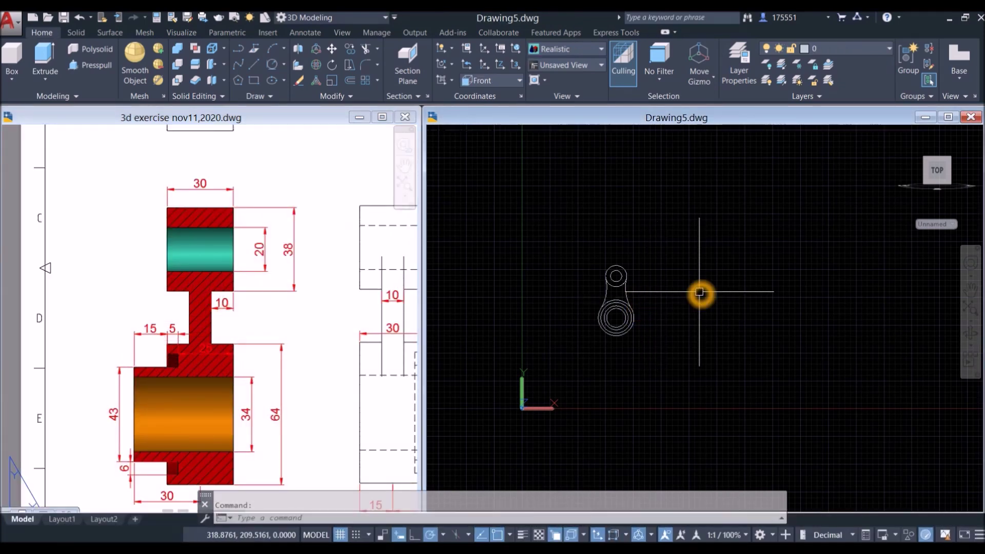
{"action": "middle_click_drag", "start_coordinate": [687, 300], "coordinate": [564, 354], "text": "shift"}
{"action": "middle_click_drag", "start_coordinate": [734, 323], "coordinate": [638, 345], "text": "shift"}
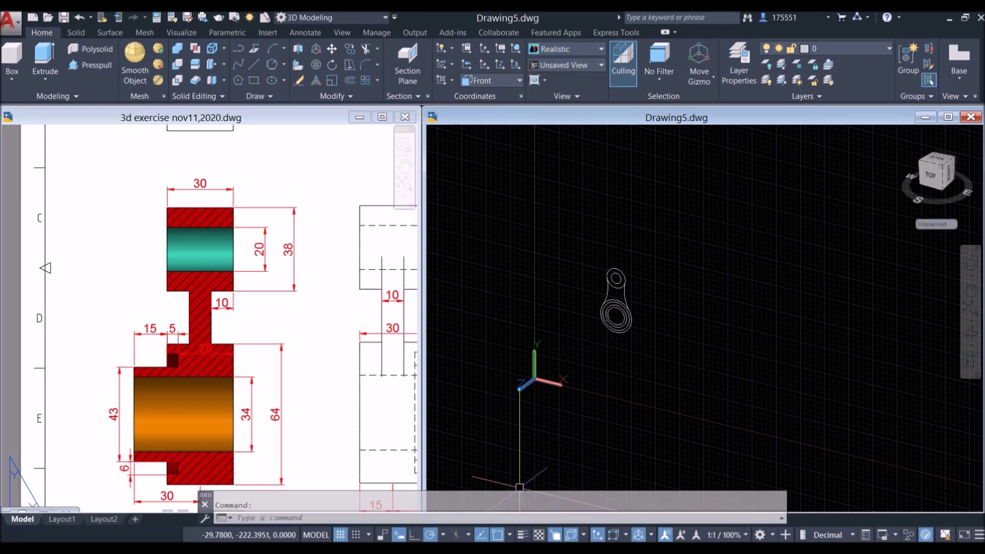
{"action": "key", "text": "F7"}
{"action": "scroll", "coordinate": [611, 282], "scroll_direction": "up", "scroll_amount": 3}
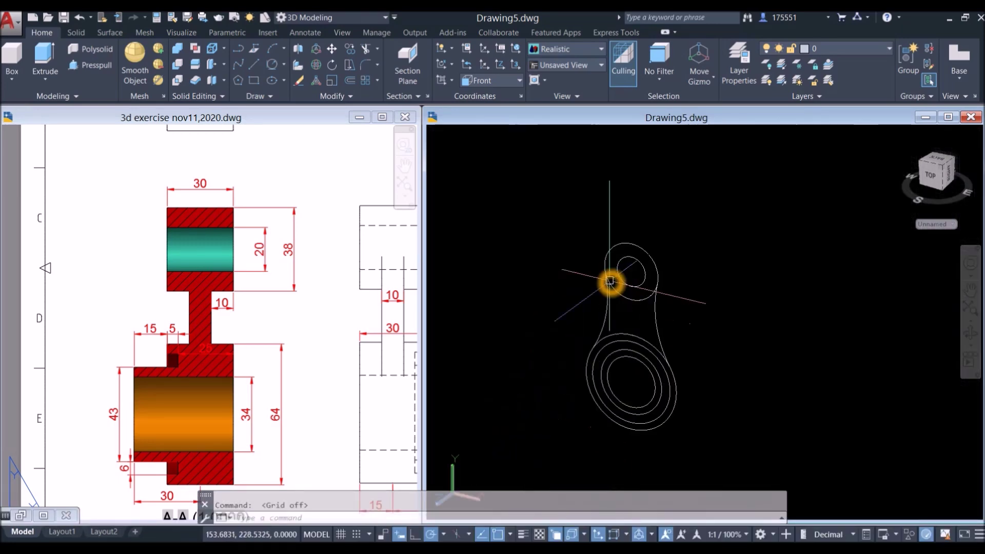
{"action": "middle_click_drag", "start_coordinate": [611, 282], "coordinate": [586, 296]}
- Extrude the tapered web outline 5 units into a solid
{"action": "left_click", "coordinate": [45, 57]}
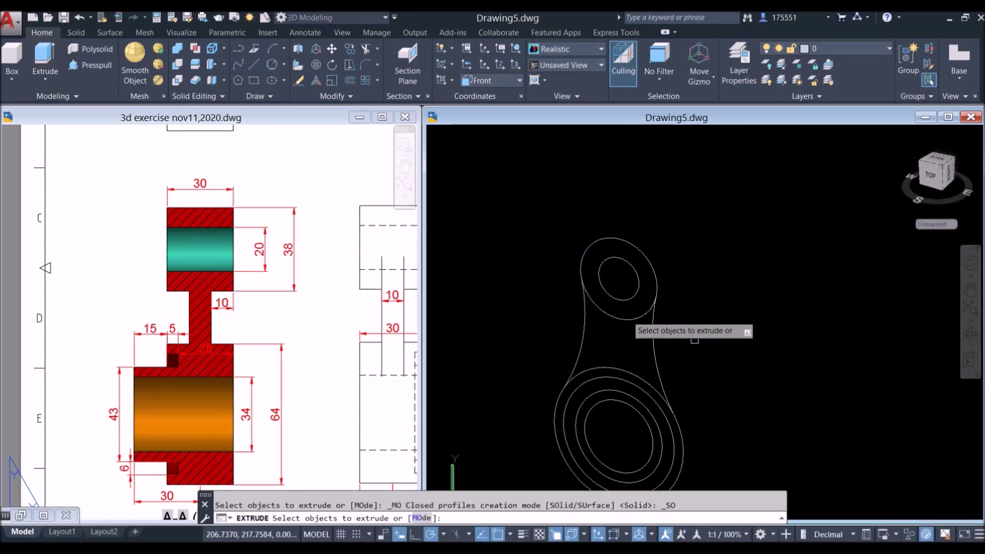
{"action": "left_click", "coordinate": [664, 345]}
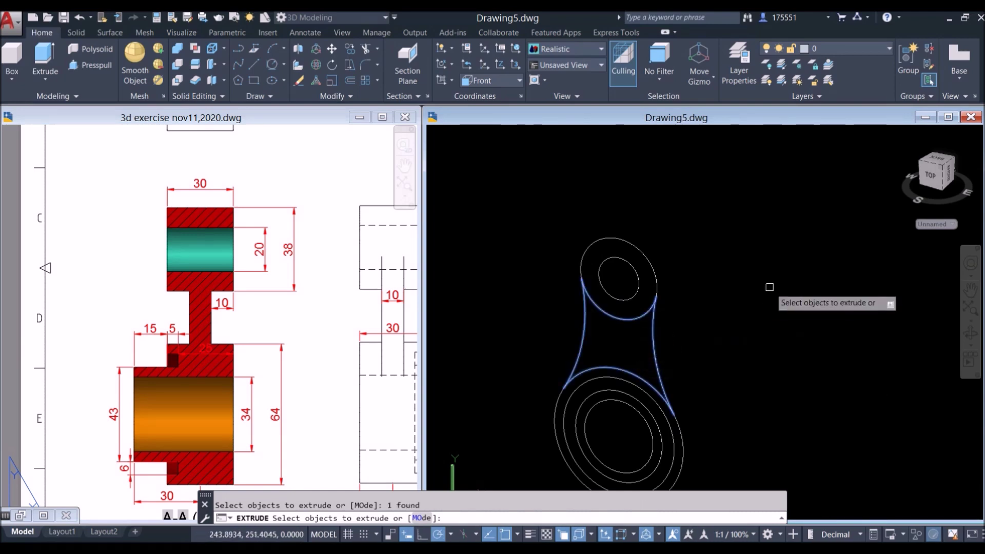
{"action": "right_click", "coordinate": [711, 297]}
{"action": "left_click", "coordinate": [796, 301]}
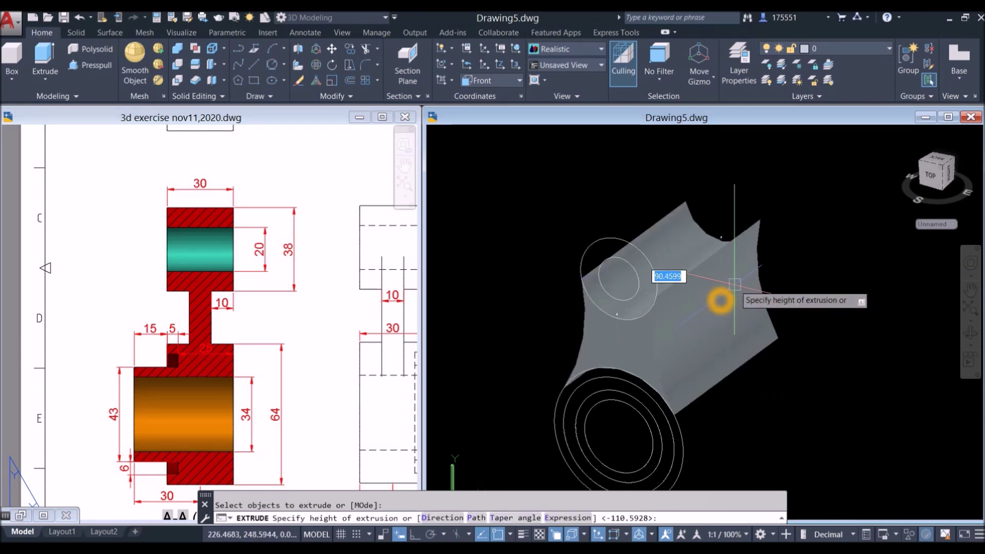
{"action": "key", "text": "Return"}
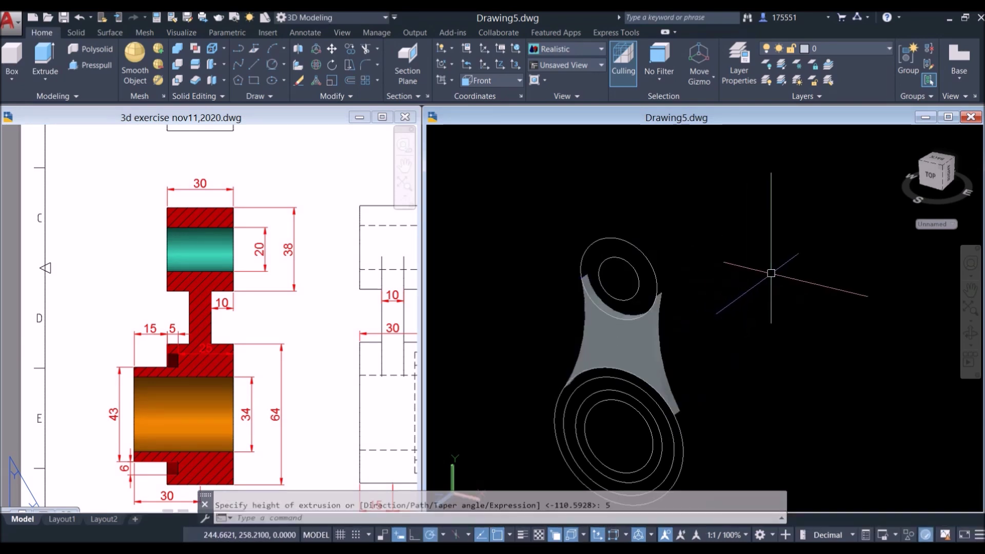
- Press-pull the web face further out
{"action": "left_click", "coordinate": [82, 64]}
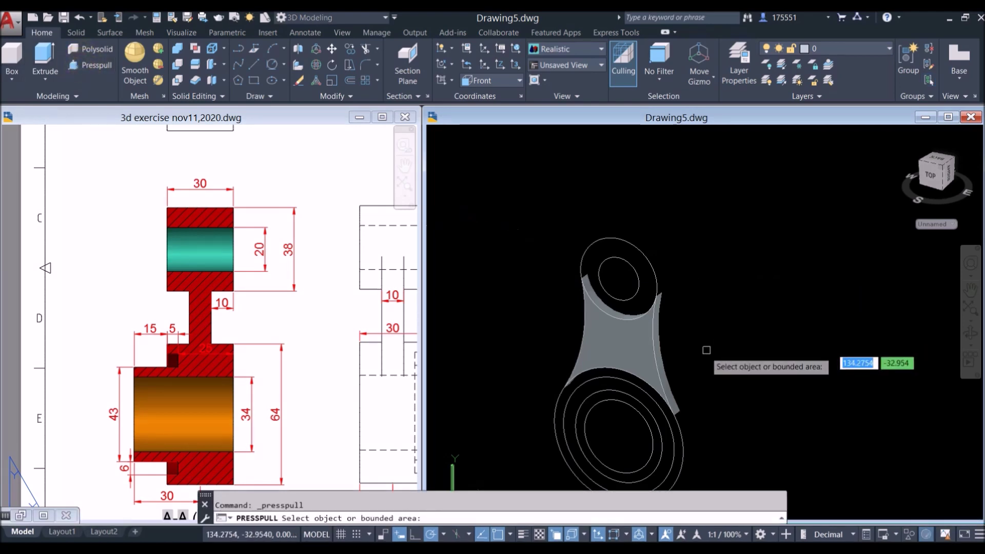
{"action": "scroll", "coordinate": [605, 359], "scroll_direction": "up", "scroll_amount": 2}
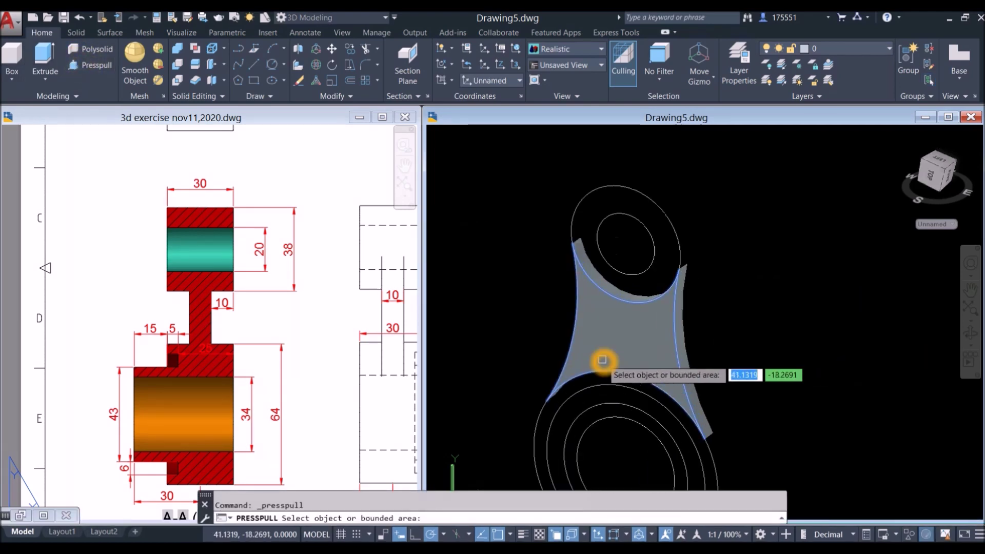
{"action": "left_click", "coordinate": [611, 320]}
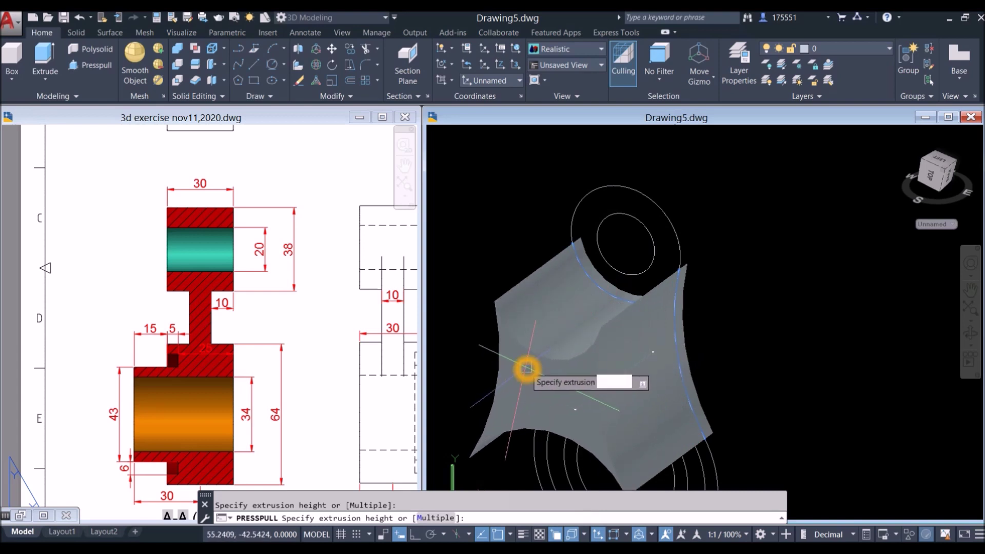
{"action": "left_click", "coordinate": [526, 370]}
- Orbit around the web solid and select the upper outer circle
{"action": "middle_click_drag", "start_coordinate": [741, 273], "coordinate": [698, 314], "text": "shift"}
{"action": "middle_click_drag", "start_coordinate": [623, 240], "coordinate": [687, 313], "text": "shift"}
{"action": "middle_click_drag", "start_coordinate": [739, 338], "coordinate": [708, 323], "text": "shift"}
{"action": "middle_click_drag", "start_coordinate": [762, 297], "coordinate": [703, 367], "text": "shift"}
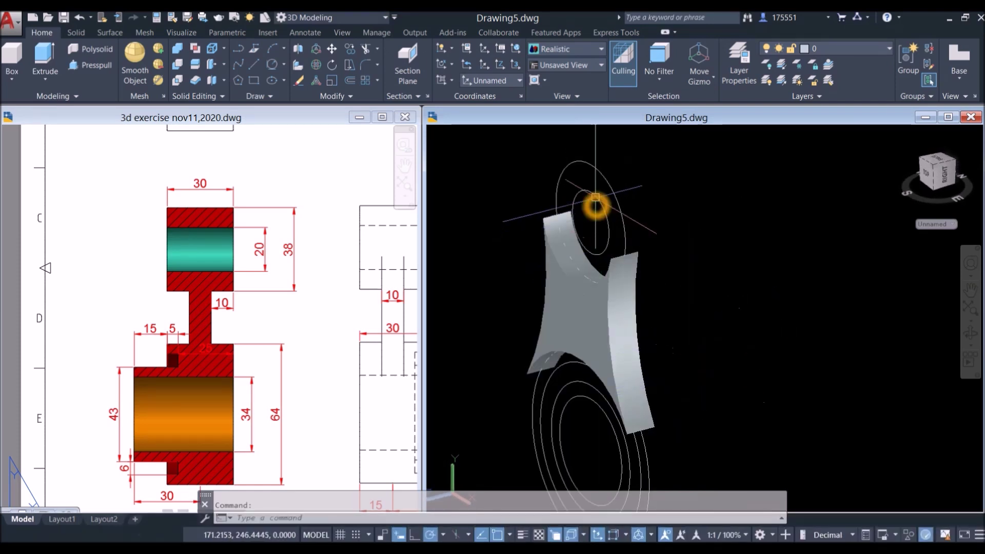
{"action": "left_click", "coordinate": [619, 170]}
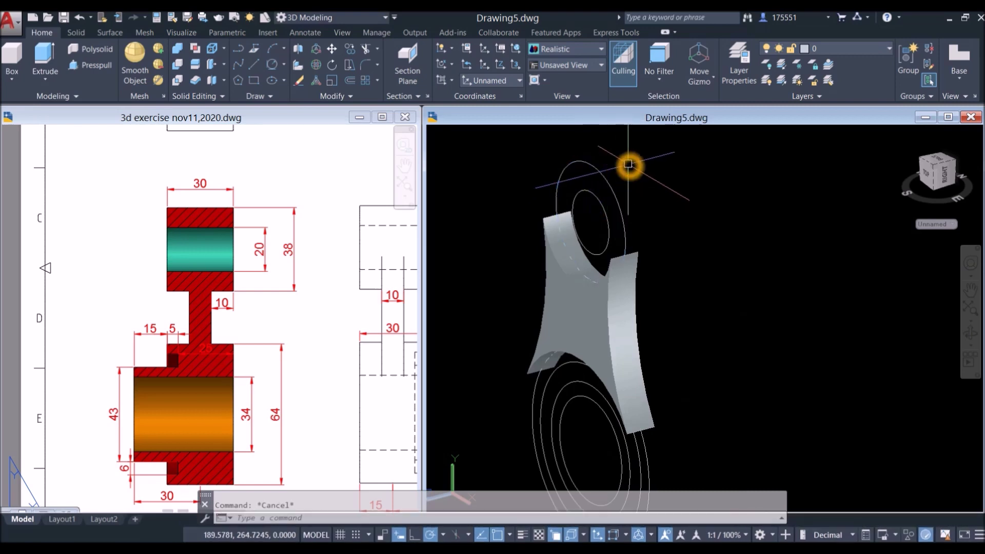
{"action": "left_click", "coordinate": [608, 177]}
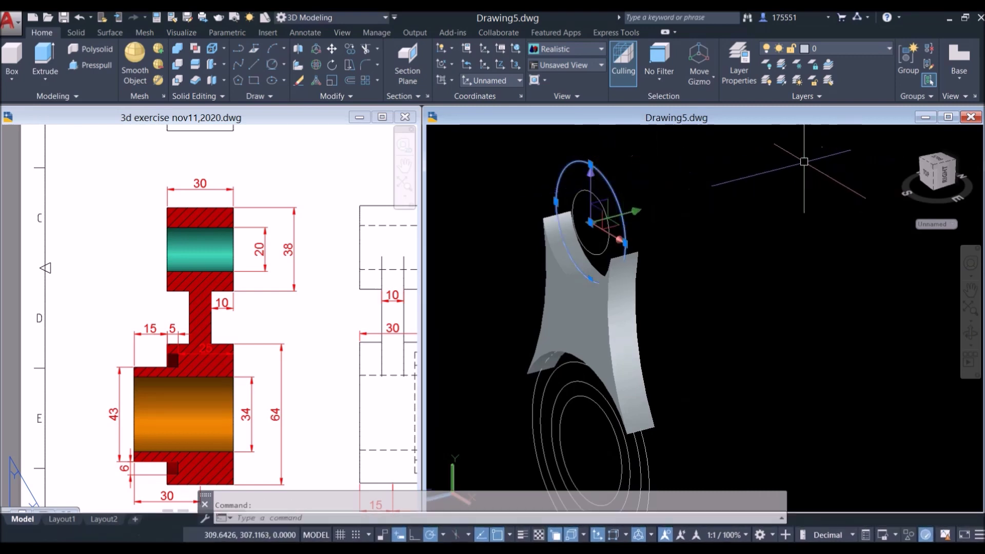
- Extrude the upper circle 15 units into a boss and start press-pulling its end face
{"action": "left_click", "coordinate": [45, 56]}
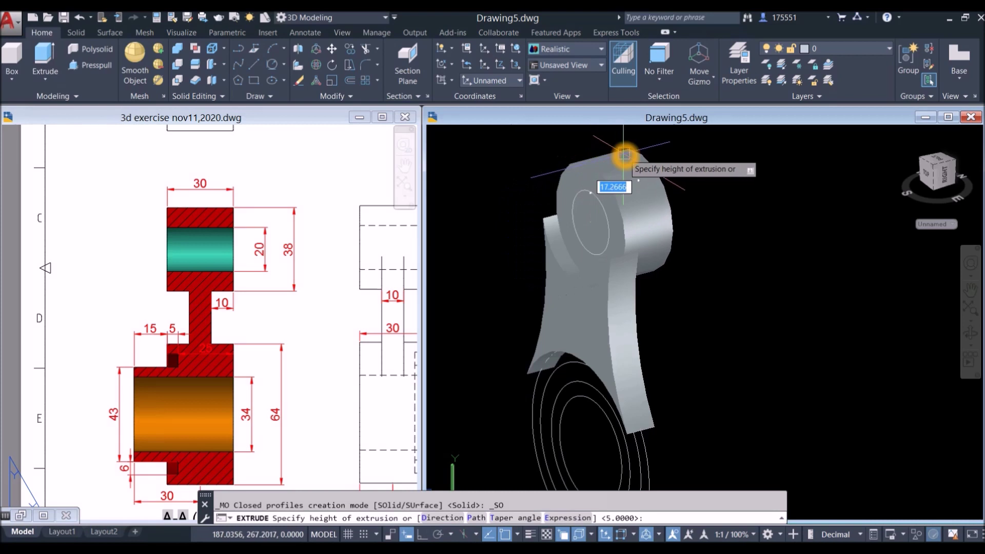
{"action": "type", "text": "15"}
{"action": "key", "text": "Return"}
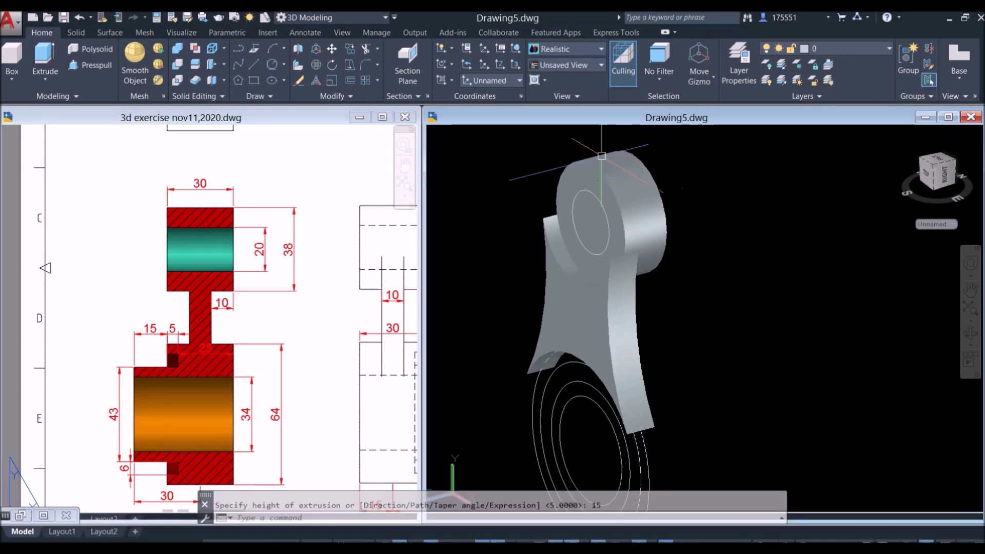
{"action": "left_click", "coordinate": [92, 65]}
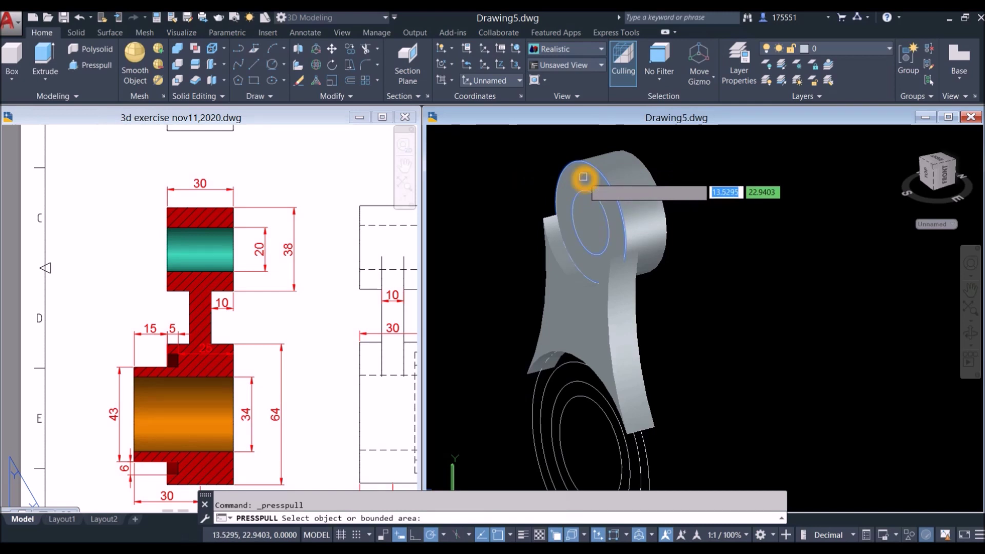
{"action": "left_click", "coordinate": [584, 182]}
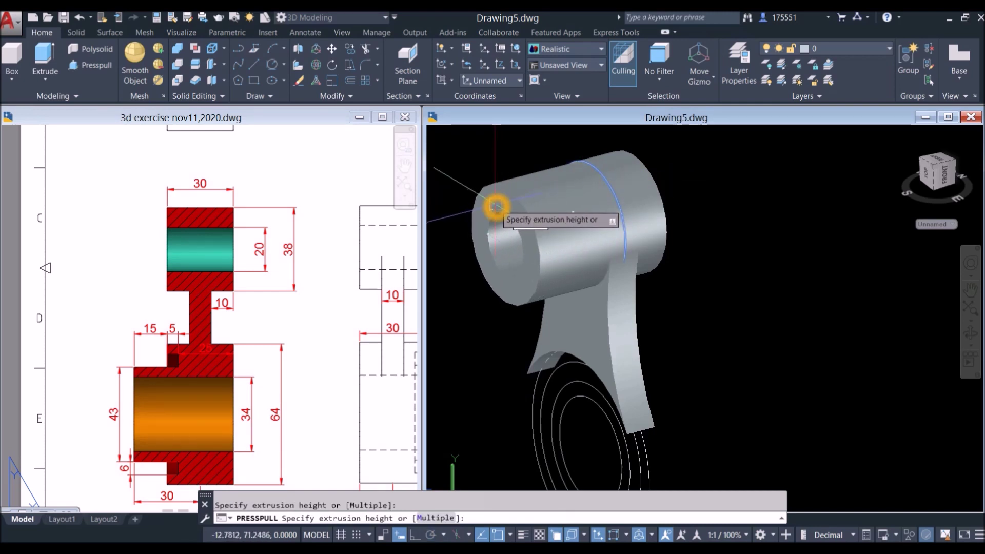
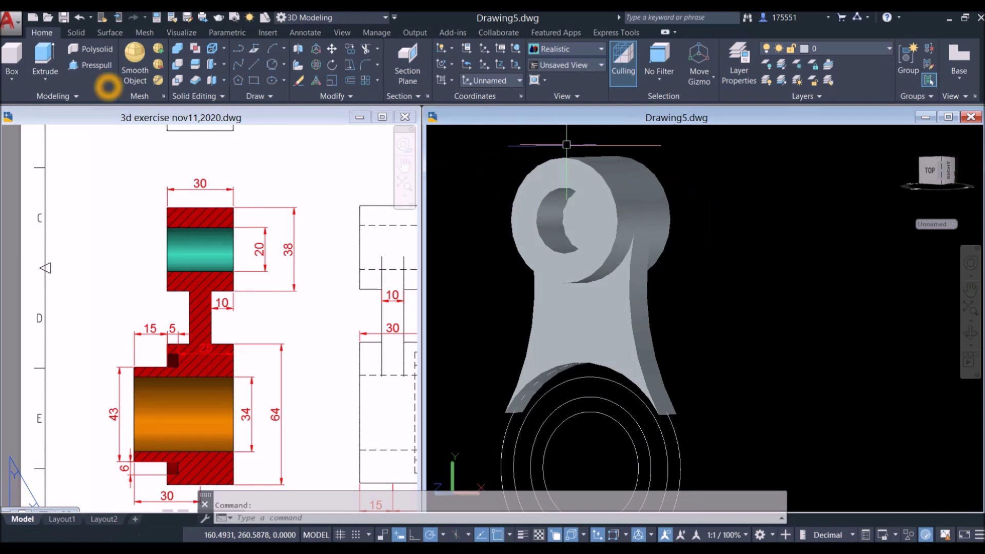
- Press-pull the upper eye's hole region through the boss to form a clean bore
{"action": "left_click", "coordinate": [90, 64]}
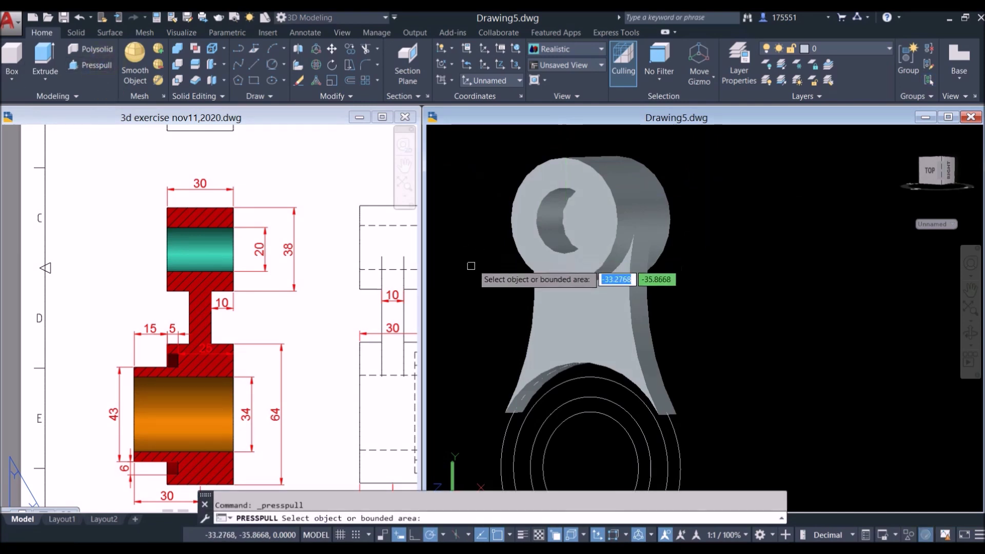
{"action": "scroll", "coordinate": [568, 223], "scroll_direction": "up", "scroll_amount": 5}
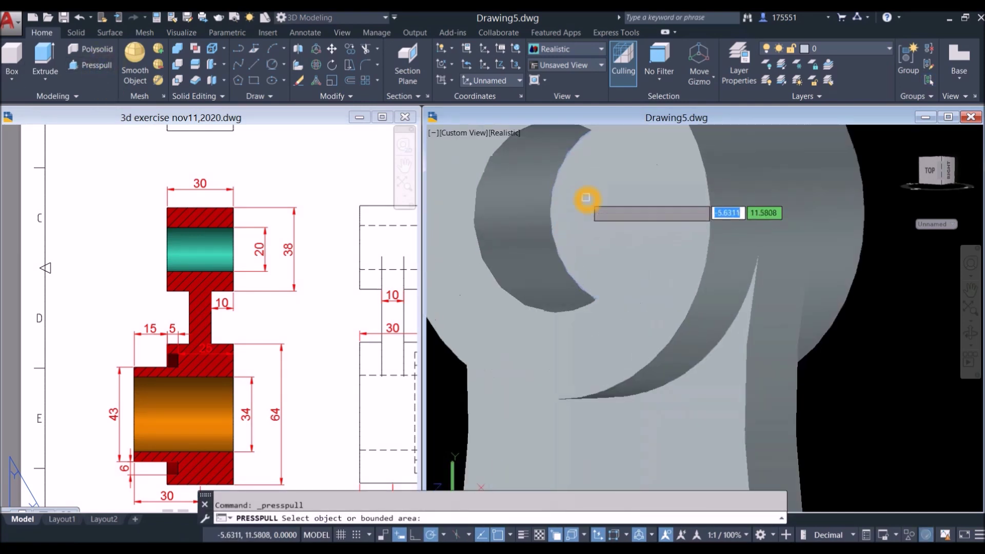
{"action": "left_click", "coordinate": [585, 198]}
{"action": "scroll", "coordinate": [585, 198], "scroll_direction": "down", "scroll_amount": 5}
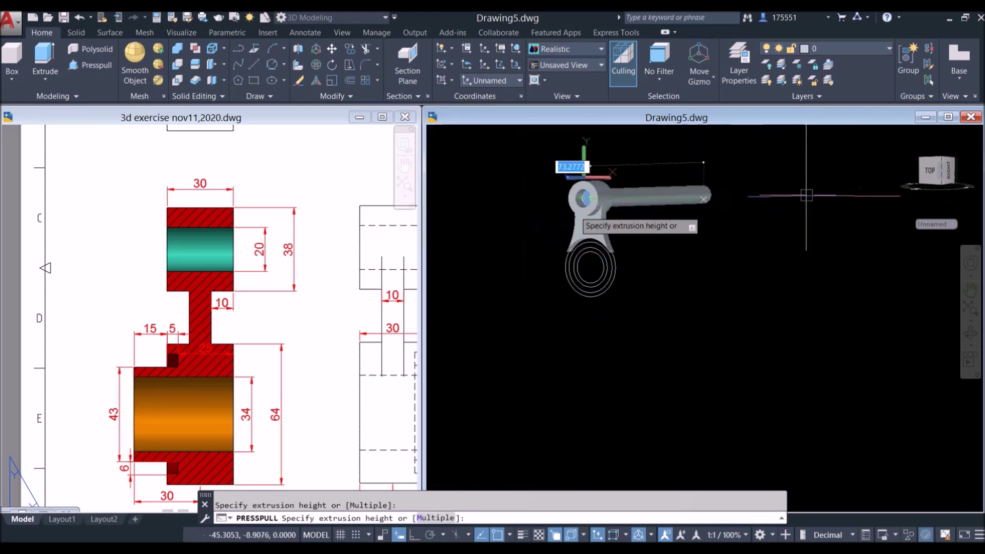
{"action": "left_click", "coordinate": [671, 195]}
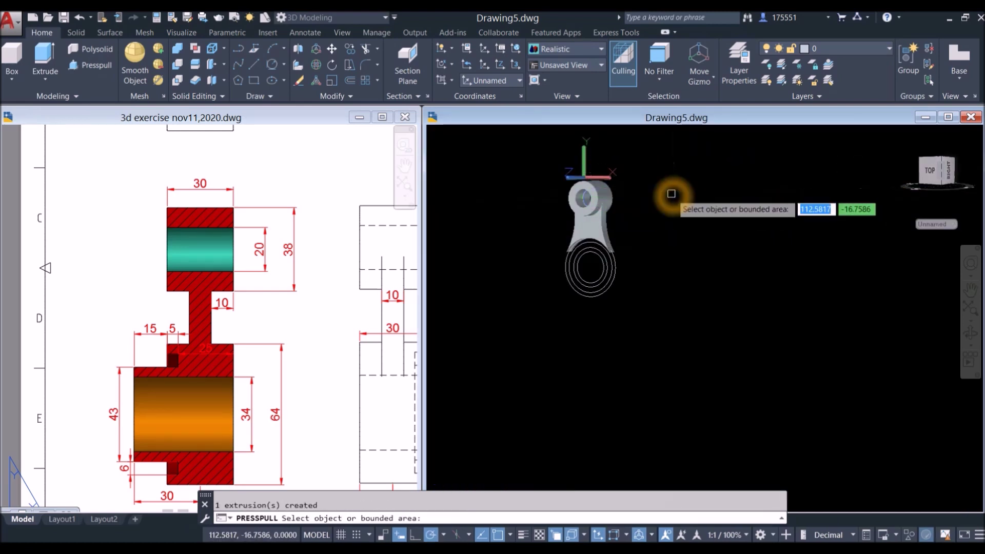
{"action": "scroll", "coordinate": [609, 211], "scroll_direction": "up", "scroll_amount": 4}
{"action": "middle_click_drag", "start_coordinate": [608, 210], "coordinate": [629, 226], "text": "shift"}
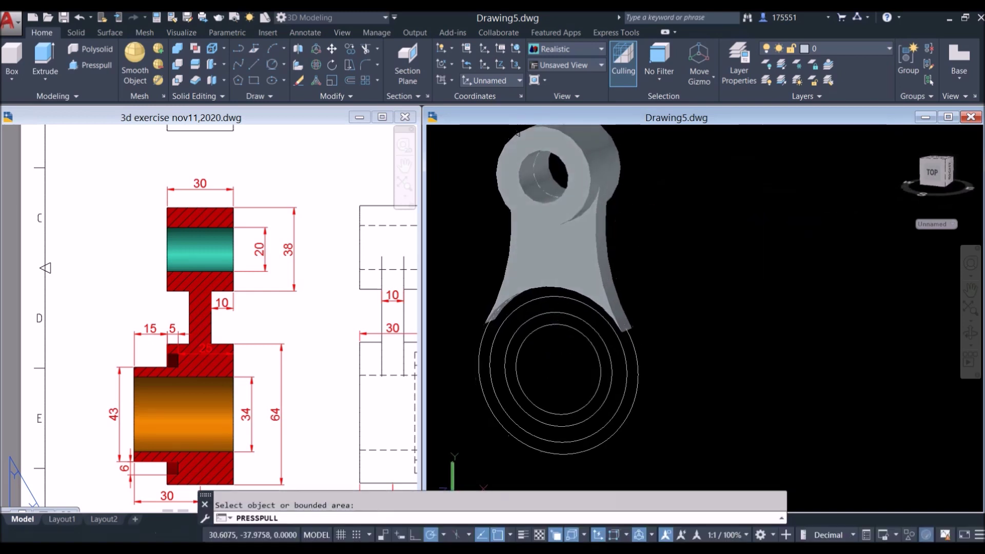
{"action": "key", "text": "Return"}
- Compare with section A-A in the 3d exercise drawing, then select the lower end's outer circle
{"action": "left_click", "coordinate": [636, 349]}
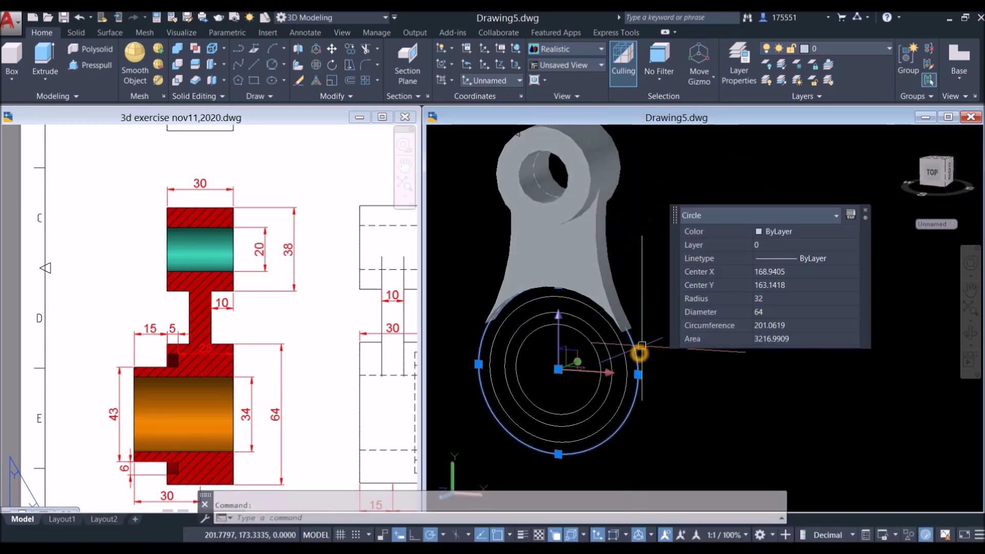
{"action": "key", "text": "Escape"}
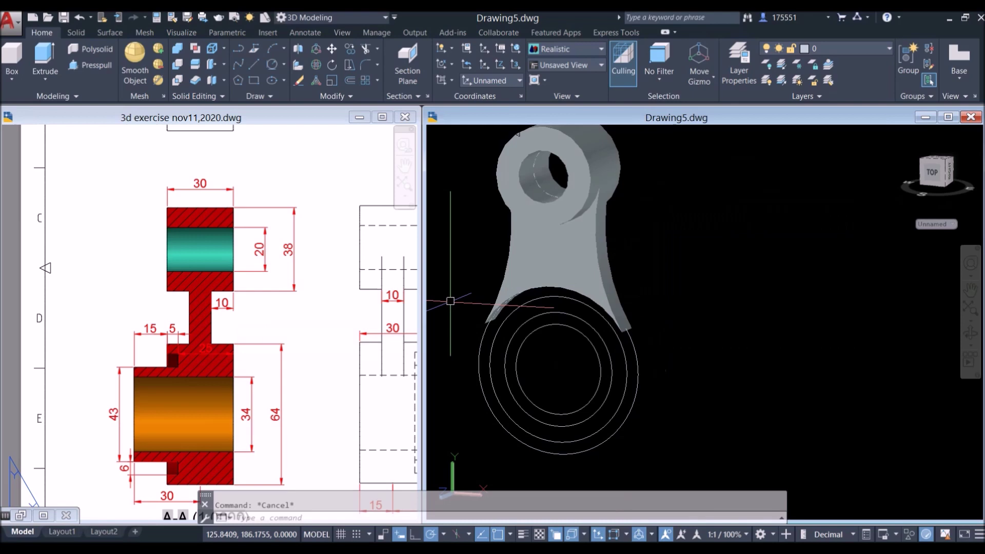
{"action": "left_click", "coordinate": [242, 319]}
{"action": "scroll", "coordinate": [208, 270], "scroll_direction": "down", "scroll_amount": 2}
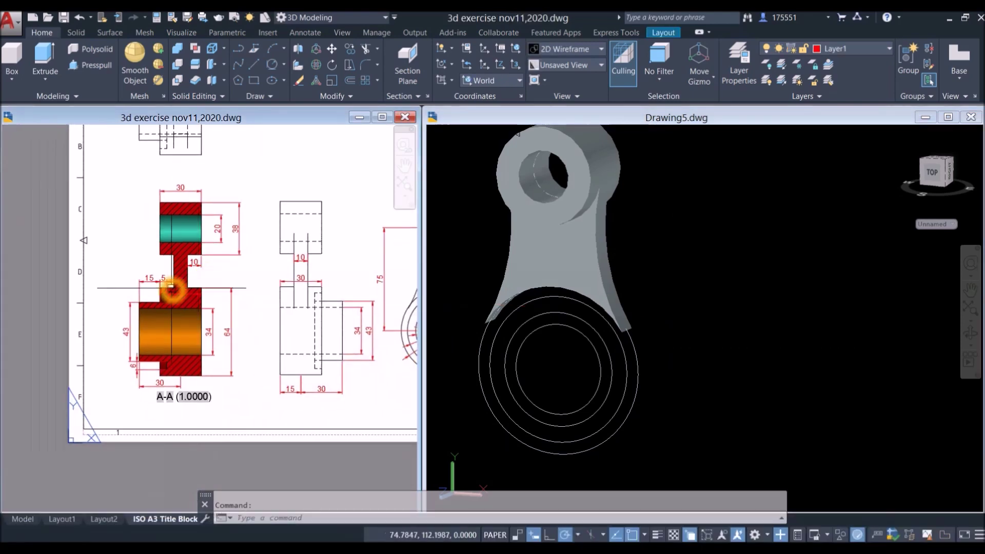
{"action": "scroll", "coordinate": [171, 289], "scroll_direction": "up", "scroll_amount": 2}
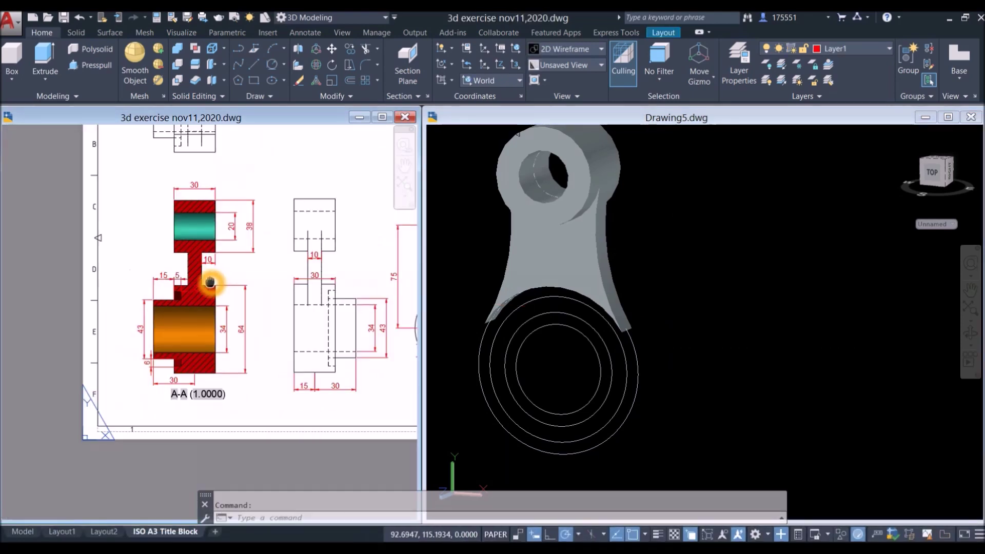
{"action": "scroll", "coordinate": [165, 280], "scroll_direction": "down", "scroll_amount": 2}
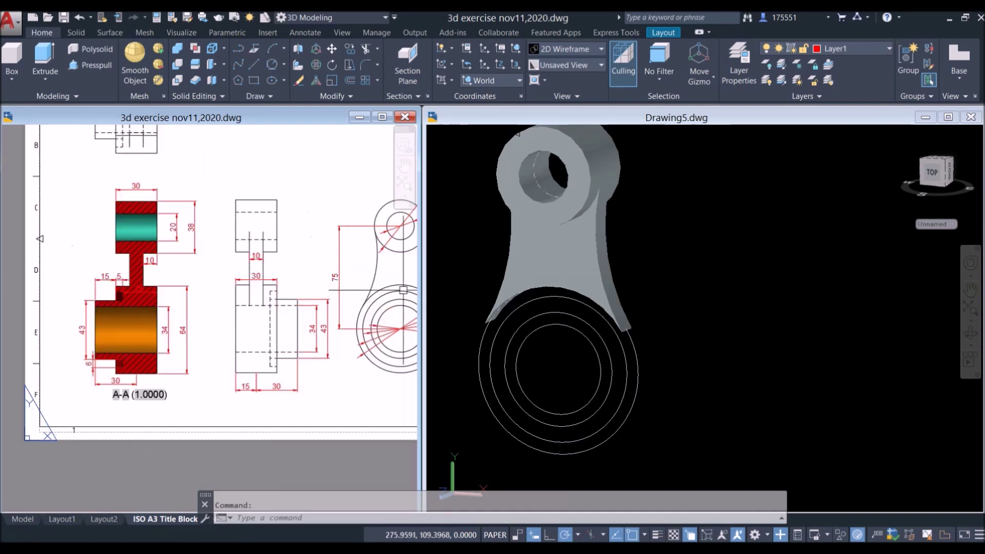
{"action": "left_click", "coordinate": [670, 390]}
{"action": "left_click", "coordinate": [632, 345]}
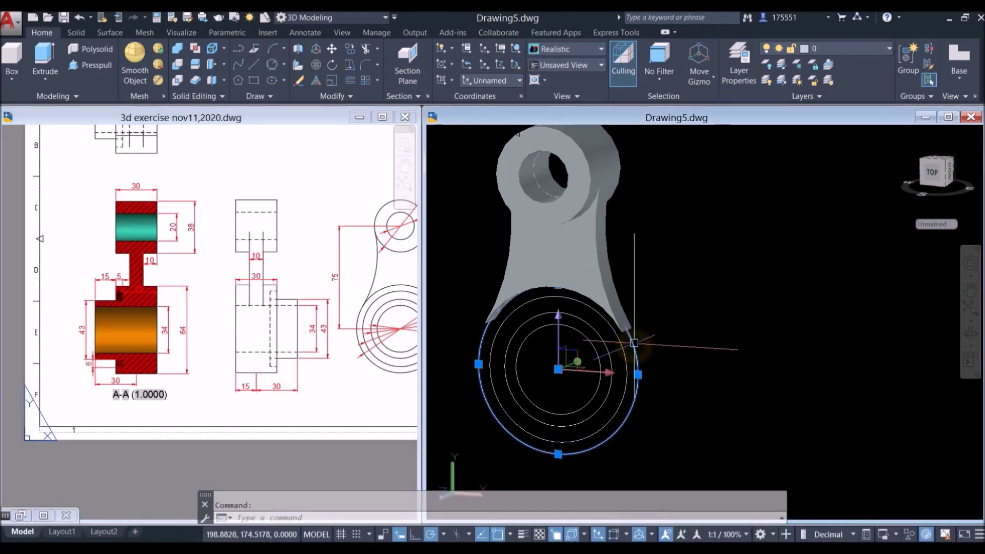
- Extrude the lower end's outer circle 15 units into a solid boss
{"action": "left_click", "coordinate": [44, 59]}
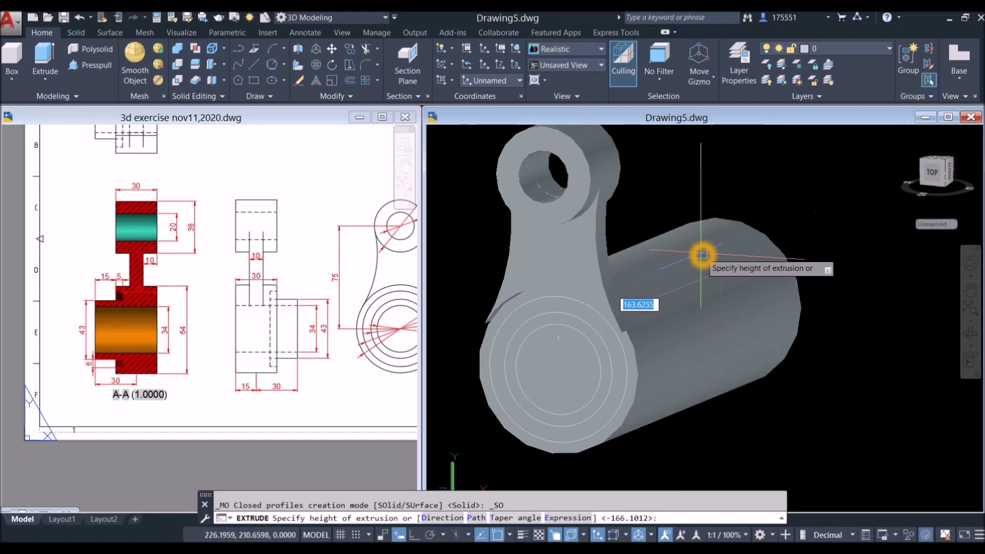
{"action": "type", "text": "15"}
{"action": "key", "text": "Return"}
{"action": "key", "text": "Escape"}
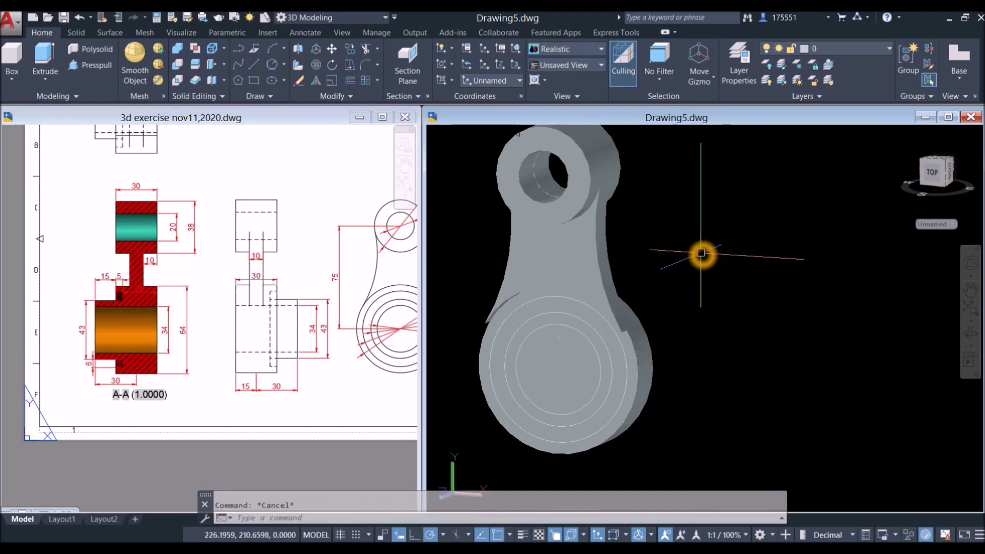
- Press-pull the ring area between the lower circles by 15
{"action": "left_click", "coordinate": [101, 72]}
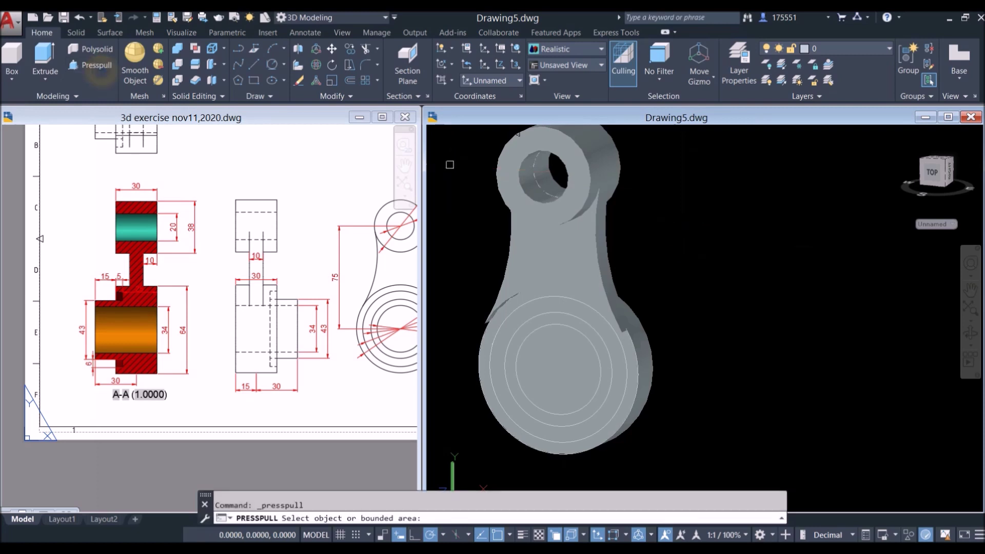
{"action": "scroll", "coordinate": [518, 328], "scroll_direction": "up", "scroll_amount": 5}
{"action": "left_click", "coordinate": [508, 264]}
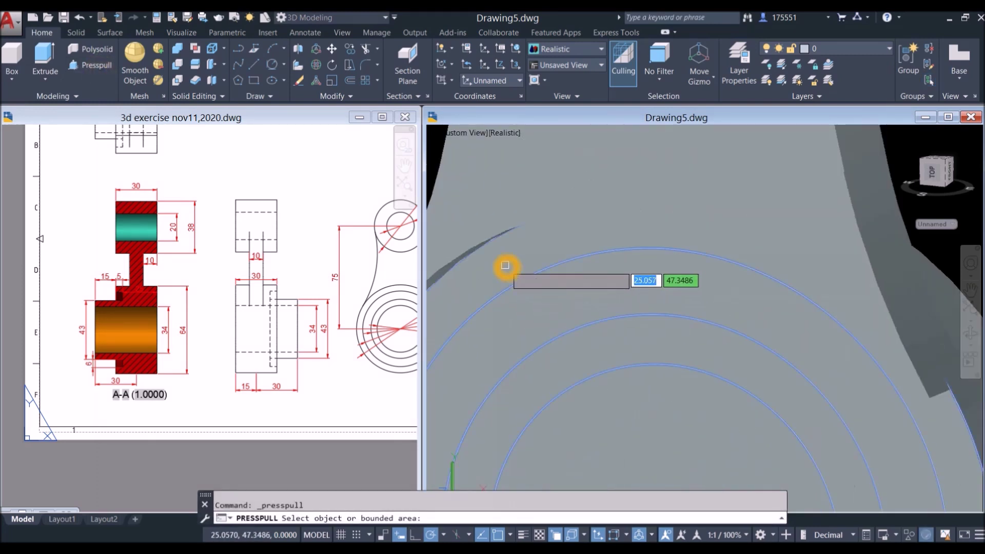
{"action": "scroll", "coordinate": [506, 255], "scroll_direction": "down", "scroll_amount": 5}
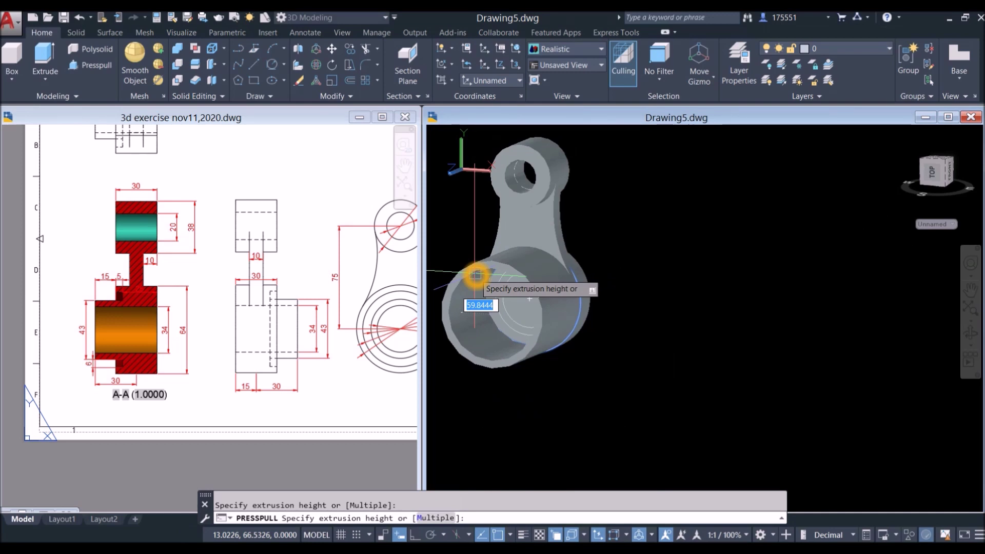
{"action": "type", "text": "15"}
{"action": "key", "text": "Return"}
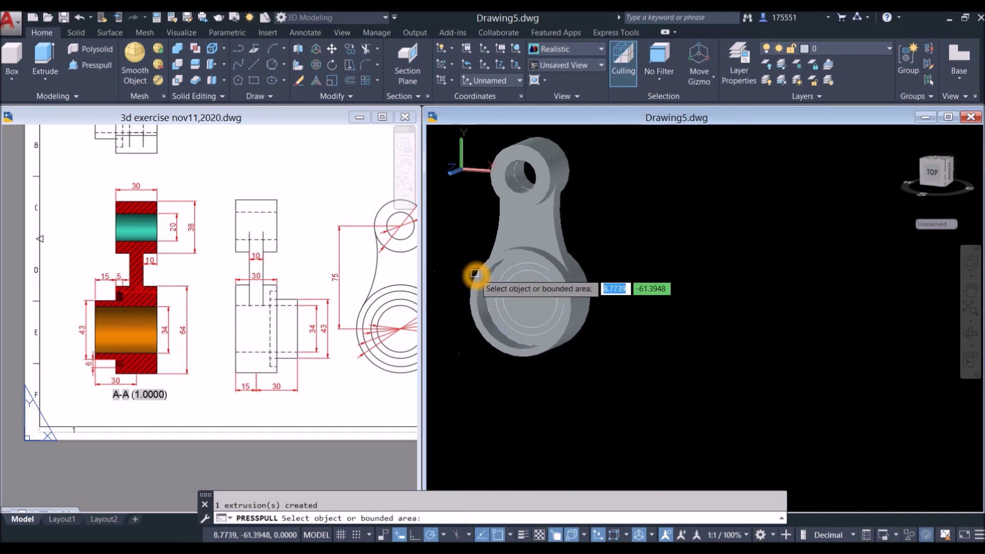
{"action": "scroll", "coordinate": [479, 279], "scroll_direction": "up", "scroll_amount": 4}
{"action": "key", "text": "Return"}
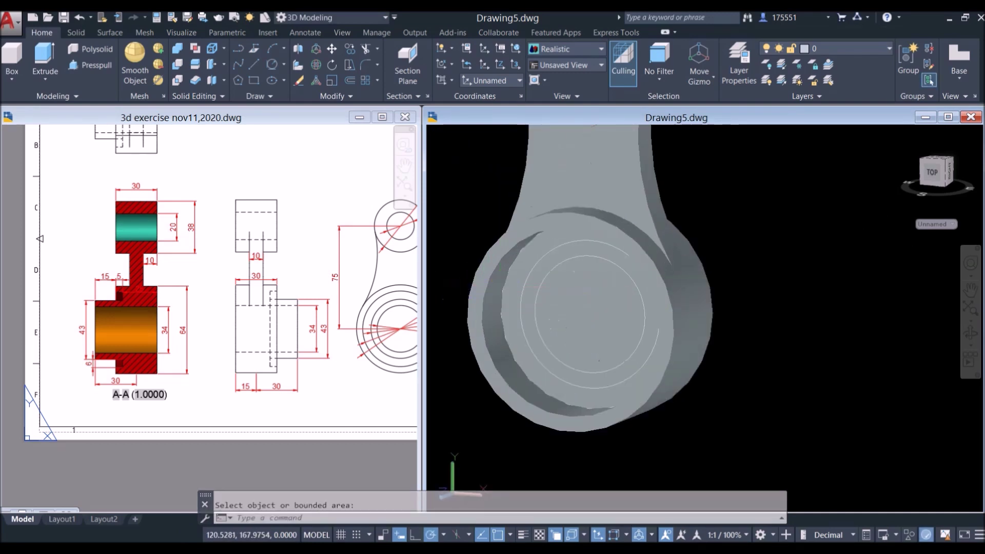
- Zoom into the lower end of section A-A in the 3d exercise drawing to read the recess dimensions
{"action": "left_click", "coordinate": [372, 328]}
{"action": "scroll", "coordinate": [372, 327], "scroll_direction": "up", "scroll_amount": 2}
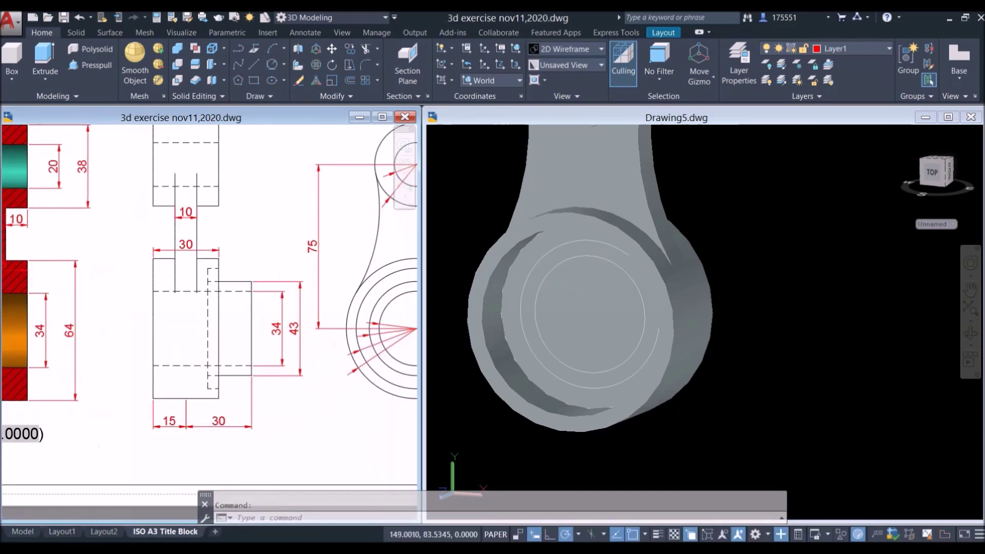
{"action": "middle_click_drag", "start_coordinate": [141, 325], "coordinate": [362, 308]}
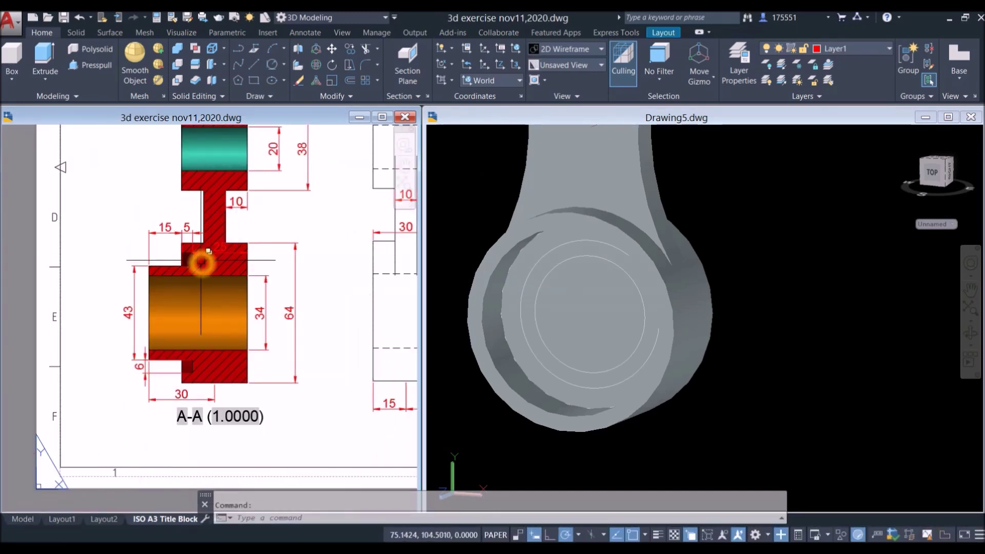
{"action": "scroll", "coordinate": [207, 256], "scroll_direction": "up", "scroll_amount": 2}
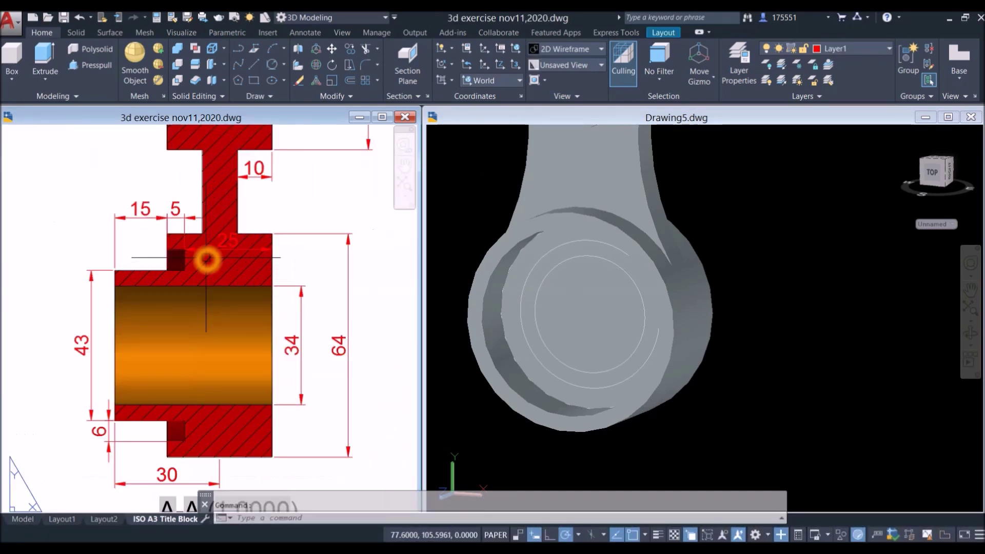
{"action": "right_click", "coordinate": [273, 256]}
{"action": "key", "text": "Escape"}
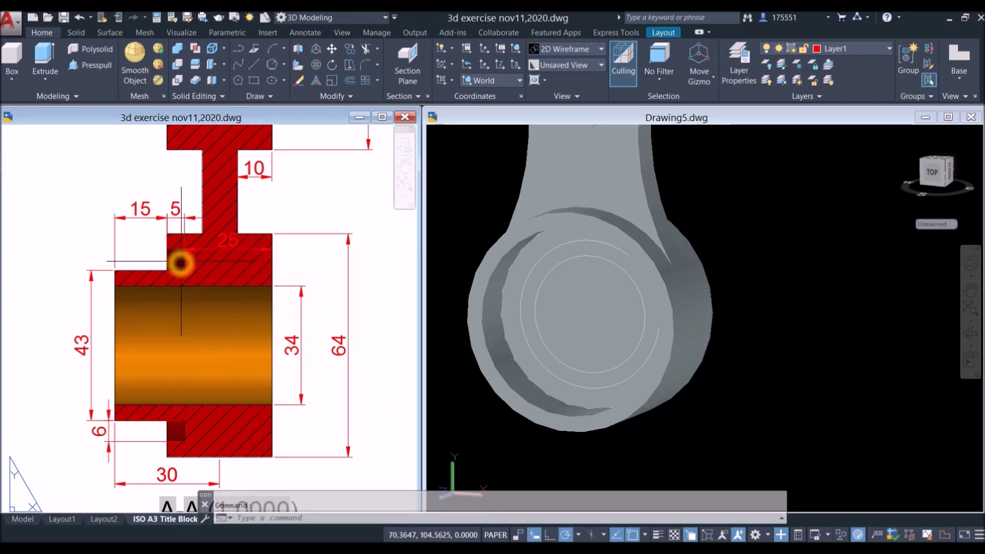
{"action": "right_click", "coordinate": [189, 262]}
{"action": "key", "text": "Escape"}
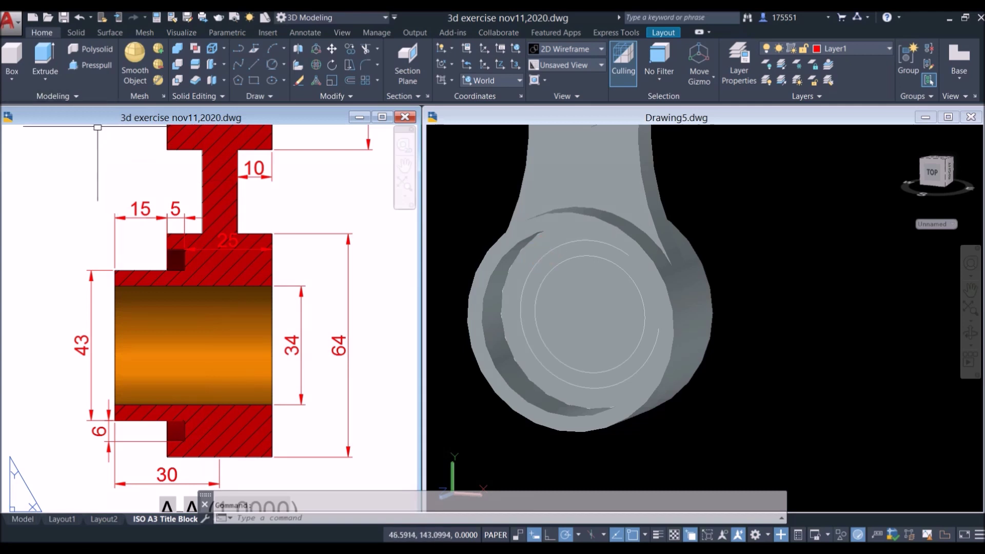
{"action": "left_click", "coordinate": [91, 70]}
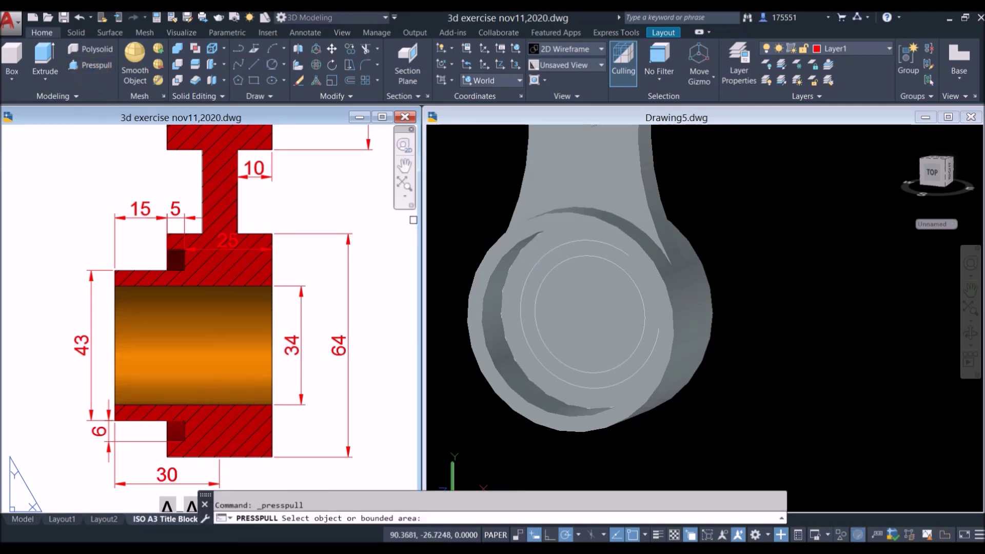
- Back in Drawing5, press-pull the ring area on the lower hub by 10
{"action": "left_click", "coordinate": [489, 218]}
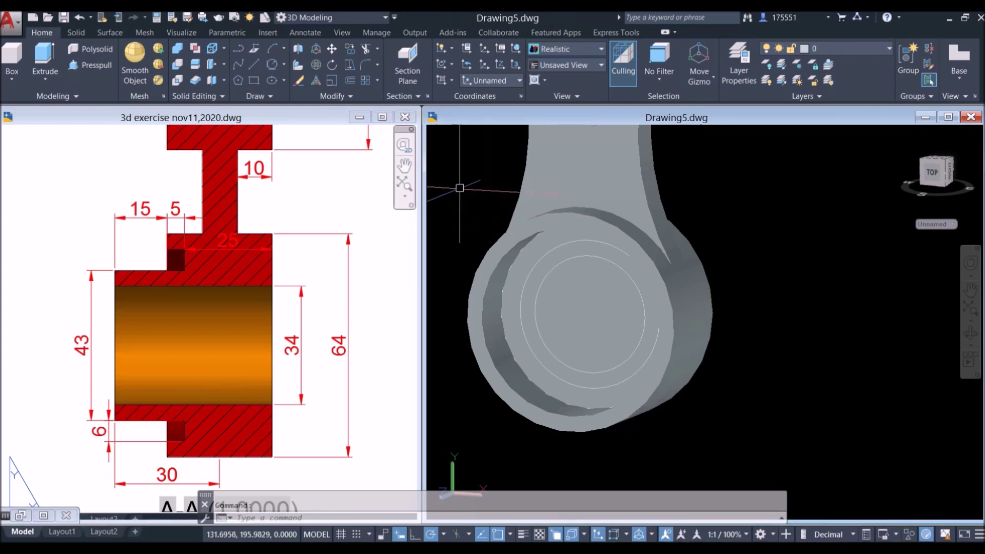
{"action": "left_click", "coordinate": [91, 66]}
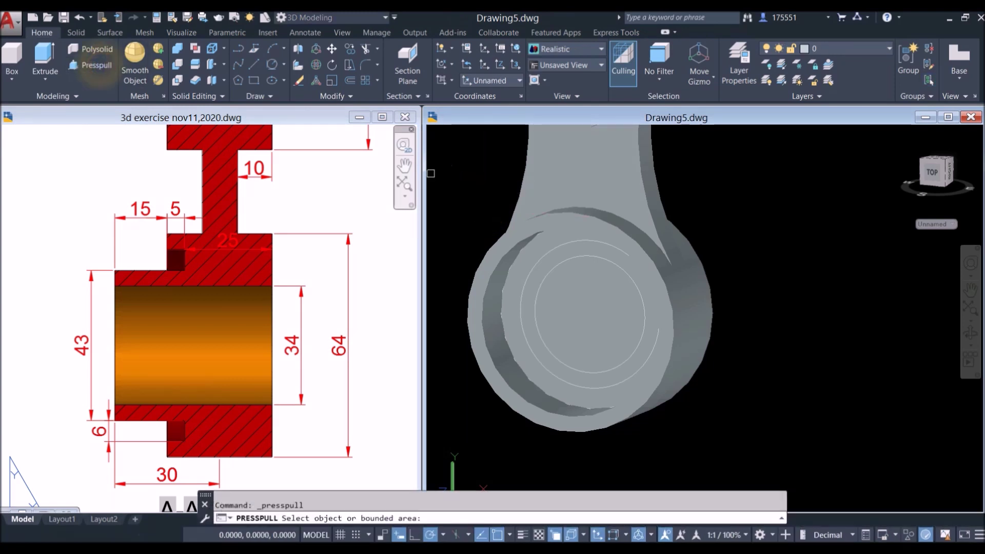
{"action": "left_click", "coordinate": [524, 258]}
{"action": "mouse_move", "coordinate": [524, 258]}
{"action": "middle_mouse_down", "text": "shift"}
{"action": "mouse_move", "coordinate": [462, 299]}
{"action": "mouse_move", "coordinate": [561, 290]}
{"action": "mouse_move", "coordinate": [536, 263]}
{"action": "middle_mouse_up", "text": "shift"}
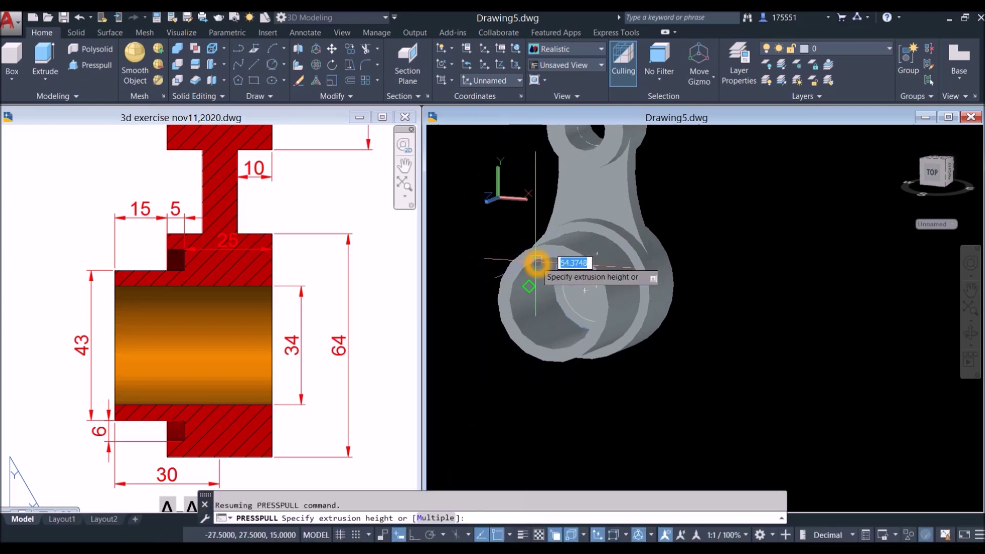
{"action": "type", "text": "10"}
{"action": "key", "text": "Return"}
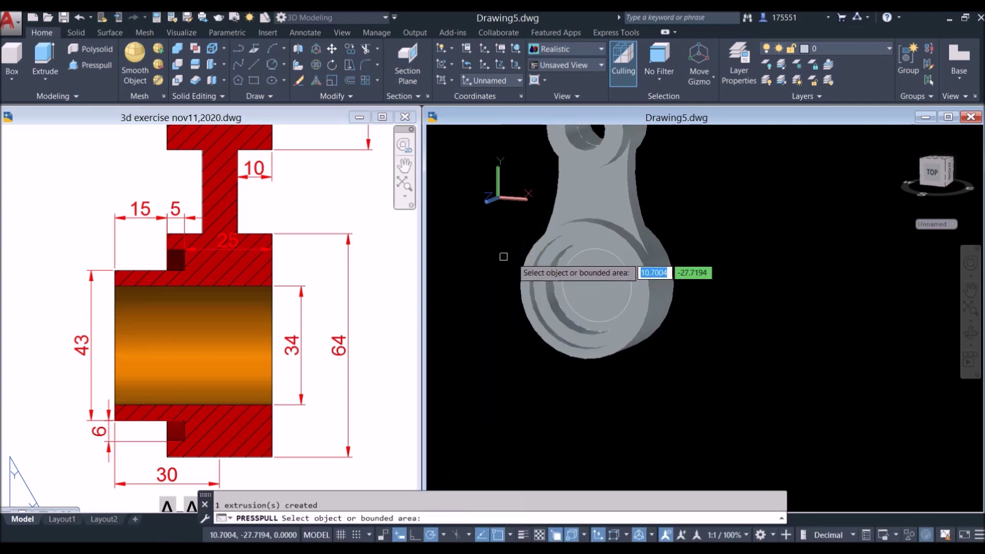
- Press-pull the lower hub's inner circle by 30
{"action": "scroll", "coordinate": [557, 281], "scroll_direction": "up", "scroll_amount": 2}
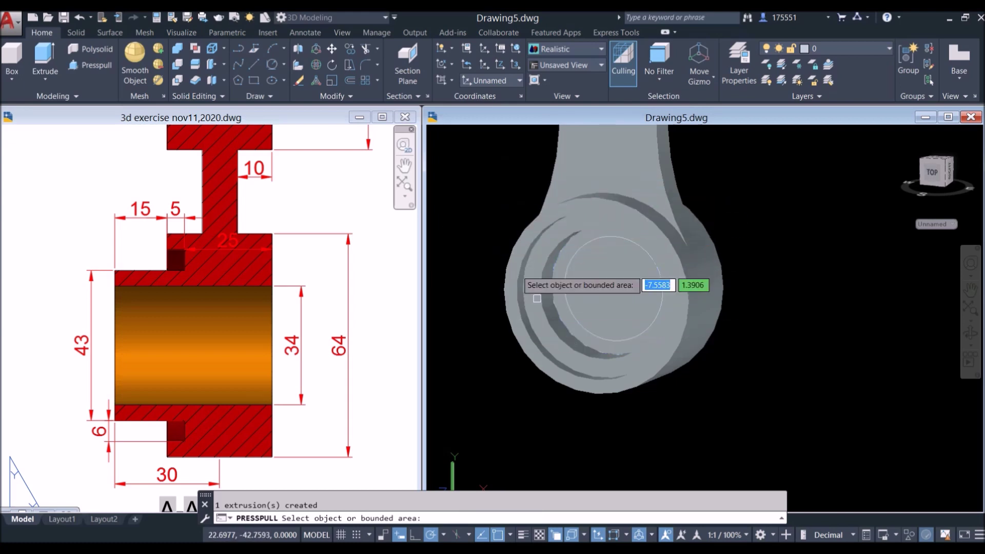
{"action": "scroll", "coordinate": [506, 292], "scroll_direction": "up", "scroll_amount": 2}
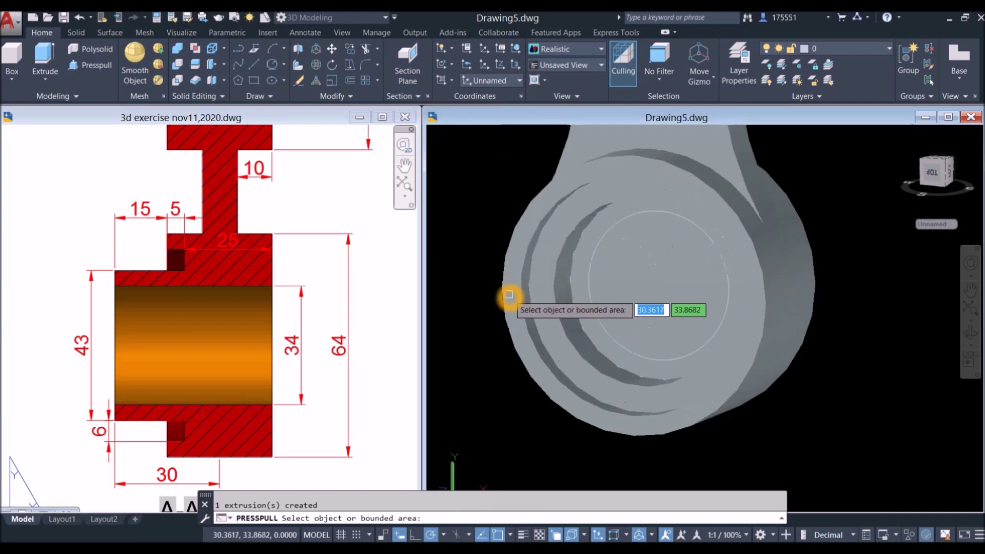
{"action": "left_click", "coordinate": [591, 236]}
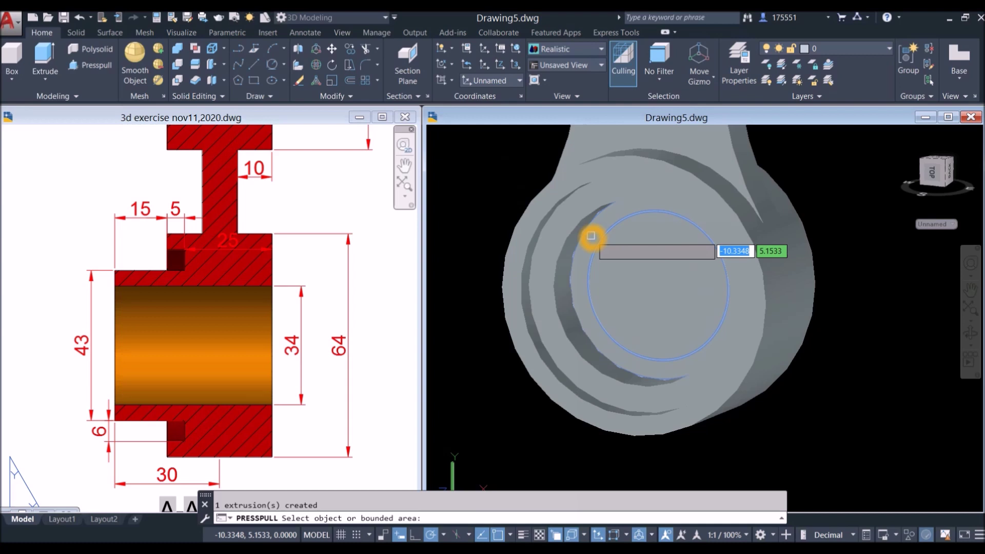
{"action": "scroll", "coordinate": [559, 281], "scroll_direction": "down", "scroll_amount": 5}
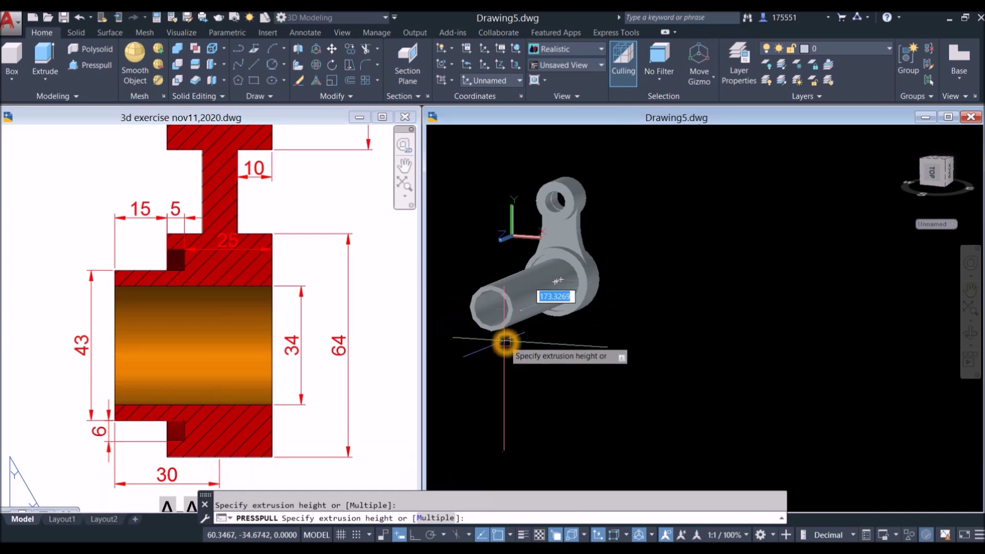
{"action": "key", "text": "Return"}
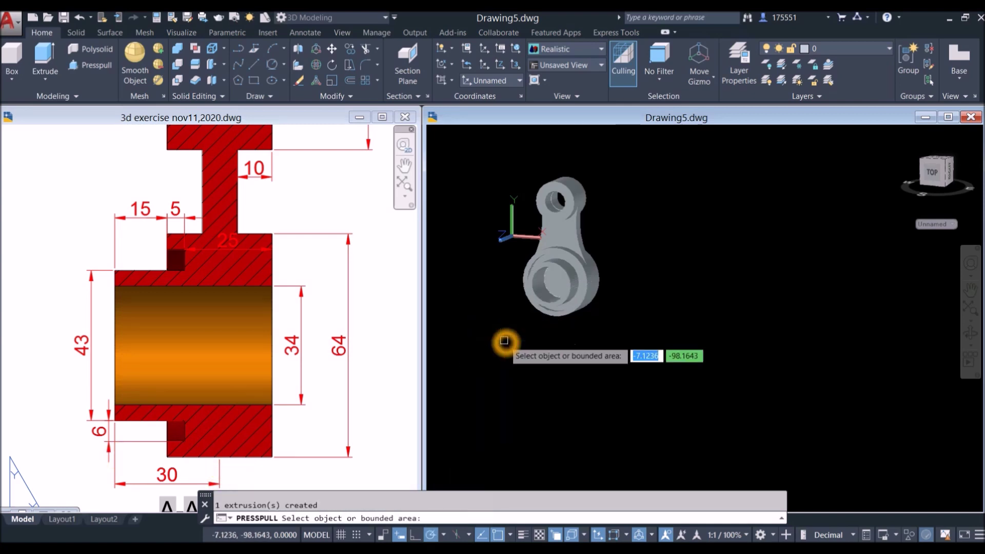
{"action": "scroll", "coordinate": [508, 334], "scroll_direction": "up", "scroll_amount": 2}
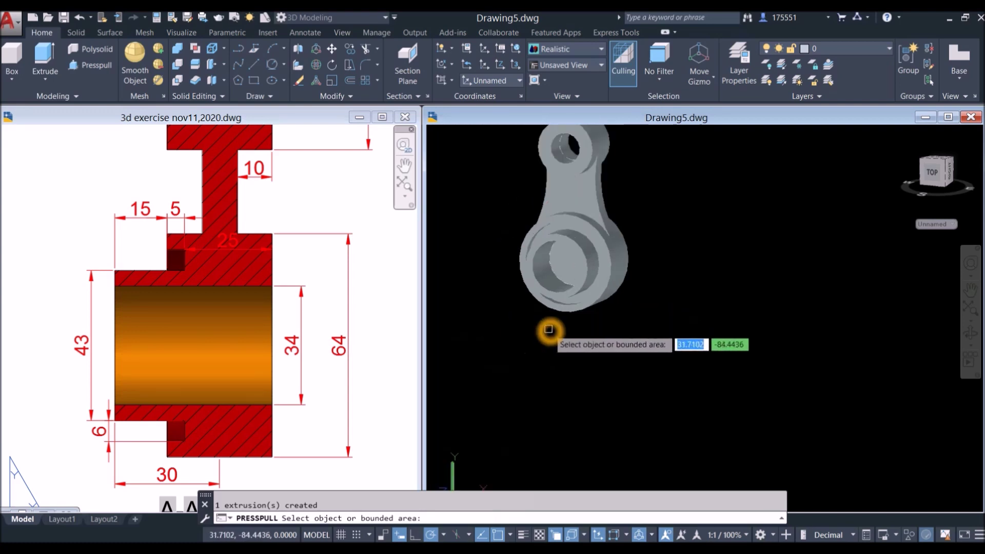
- Press-pull the lower hub's inner circle right through the part to bore its centre
{"action": "scroll", "coordinate": [560, 263], "scroll_direction": "up", "scroll_amount": 5}
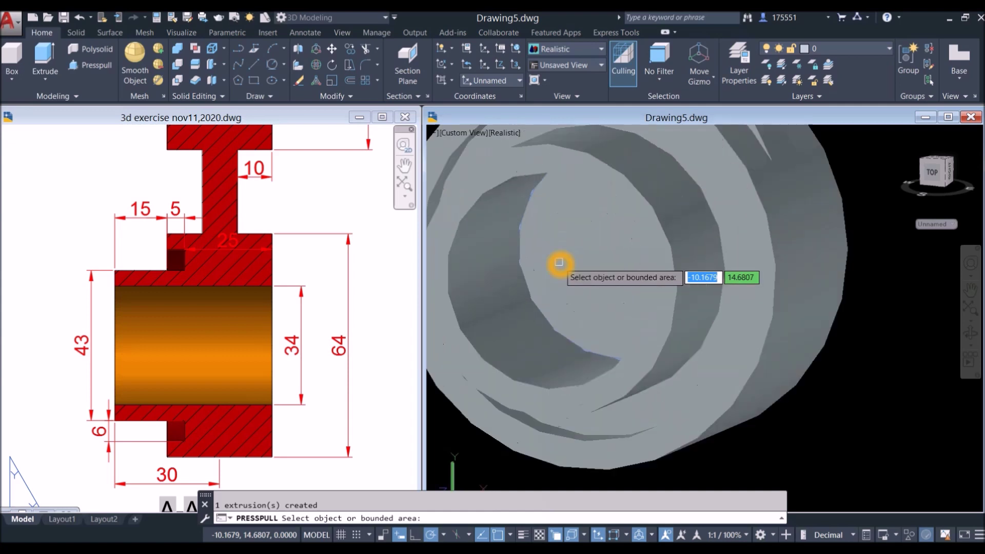
{"action": "left_click", "coordinate": [576, 242]}
{"action": "scroll", "coordinate": [585, 236], "scroll_direction": "down", "scroll_amount": 5}
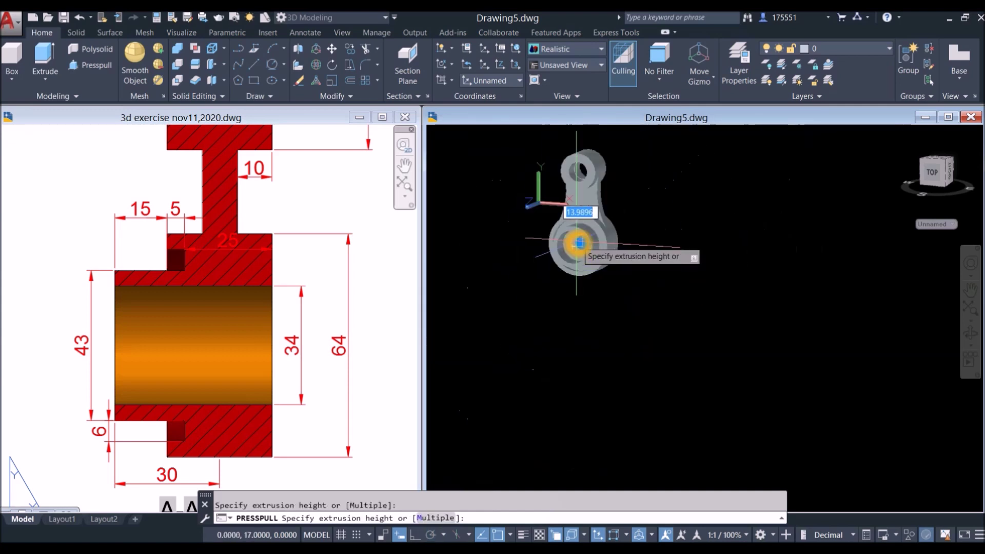
{"action": "left_click", "coordinate": [720, 209]}
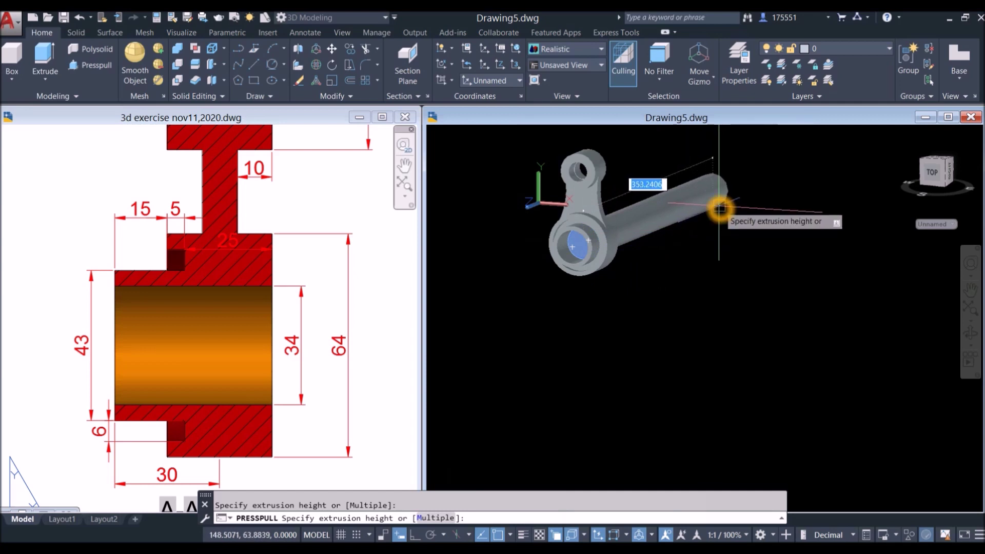
{"action": "key", "text": "Return"}
{"action": "middle_click_drag", "start_coordinate": [688, 231], "coordinate": [594, 300], "text": "shift"}
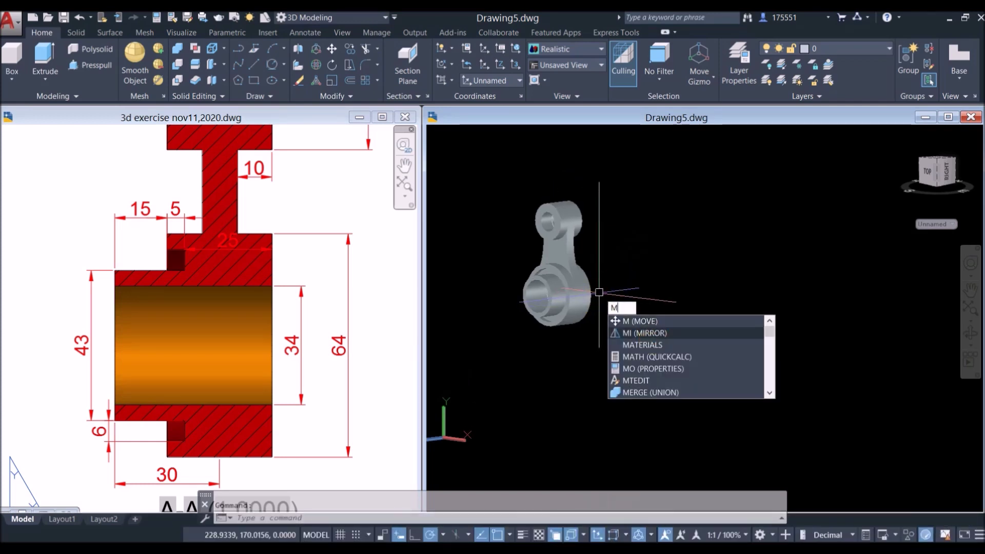
- Open the Materials Browser as a floating panel, minimise the 3d exercise window and maximise Drawing5
{"action": "left_click", "coordinate": [656, 346]}
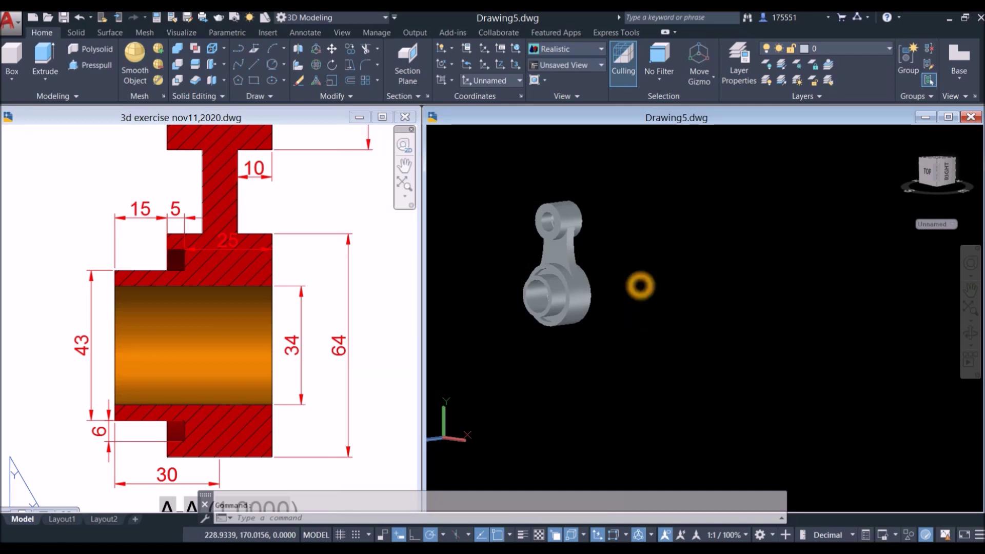
{"action": "right_click", "coordinate": [640, 285]}
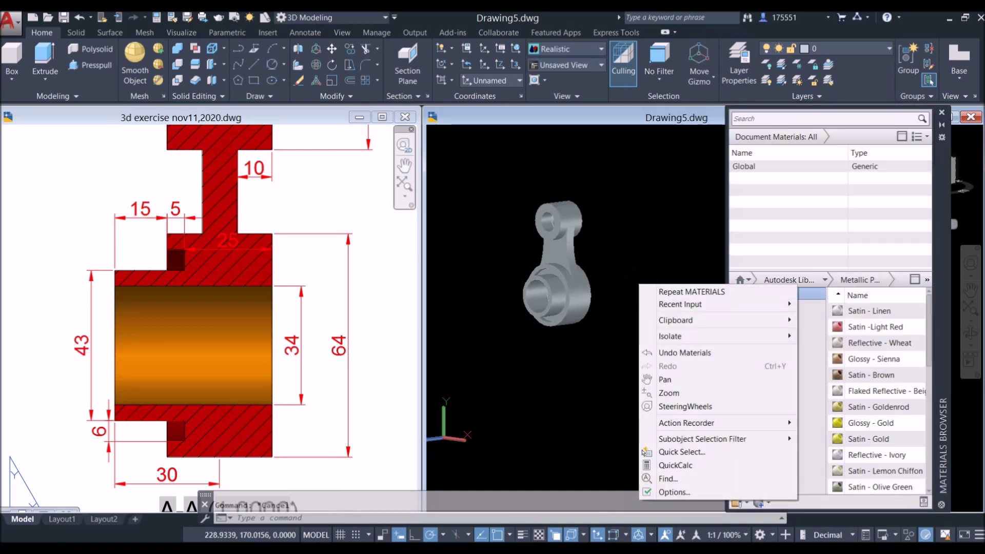
{"action": "left_click", "coordinate": [604, 305]}
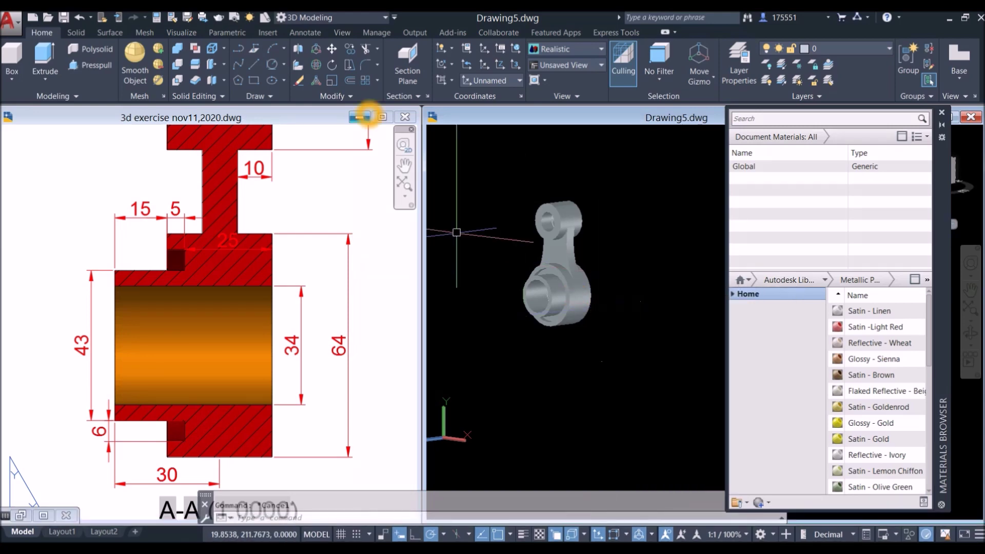
{"action": "left_click", "coordinate": [359, 117]}
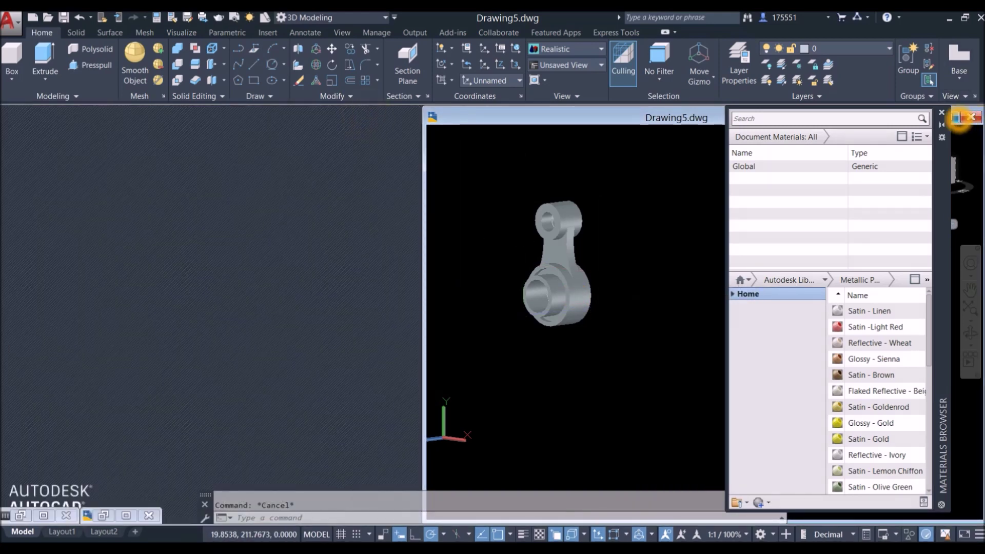
{"action": "left_click", "coordinate": [958, 118]}
{"action": "middle_click_drag", "start_coordinate": [475, 275], "coordinate": [417, 303]}
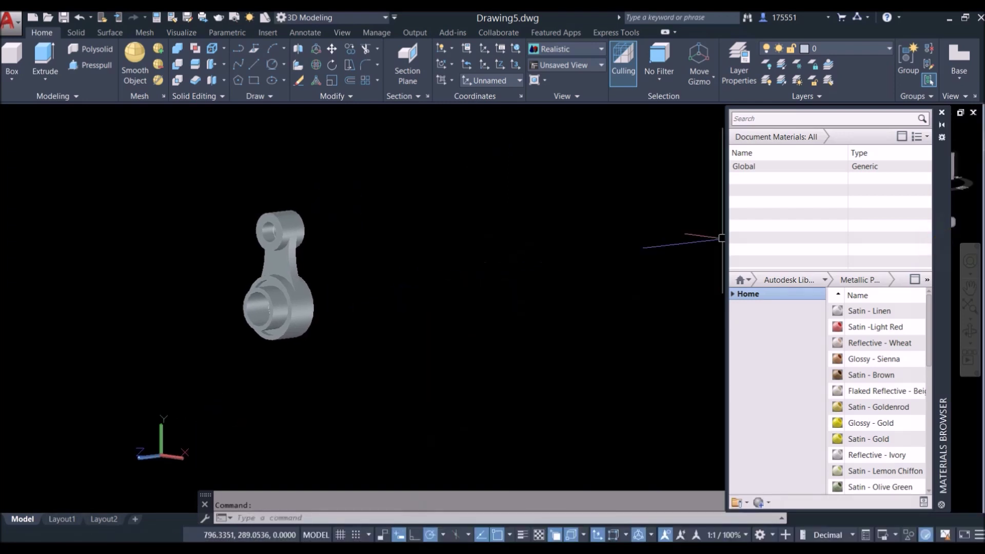
{"action": "left_click_drag", "start_coordinate": [935, 242], "coordinate": [735, 226]}
- Add Metallic Paint Satin -Light Red and Glossy - Gold to the drawing's materials
{"action": "left_click", "coordinate": [617, 263]}
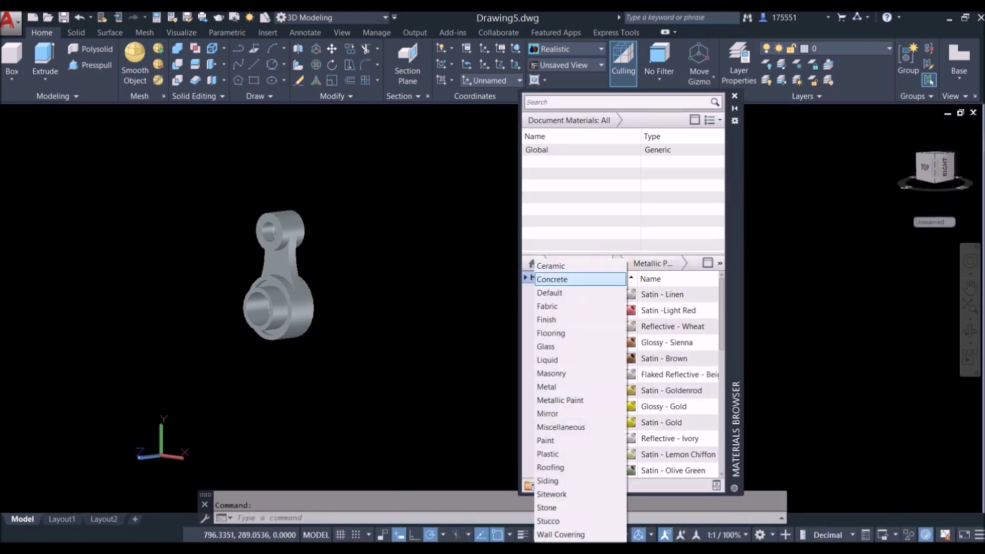
{"action": "left_click", "coordinate": [572, 399]}
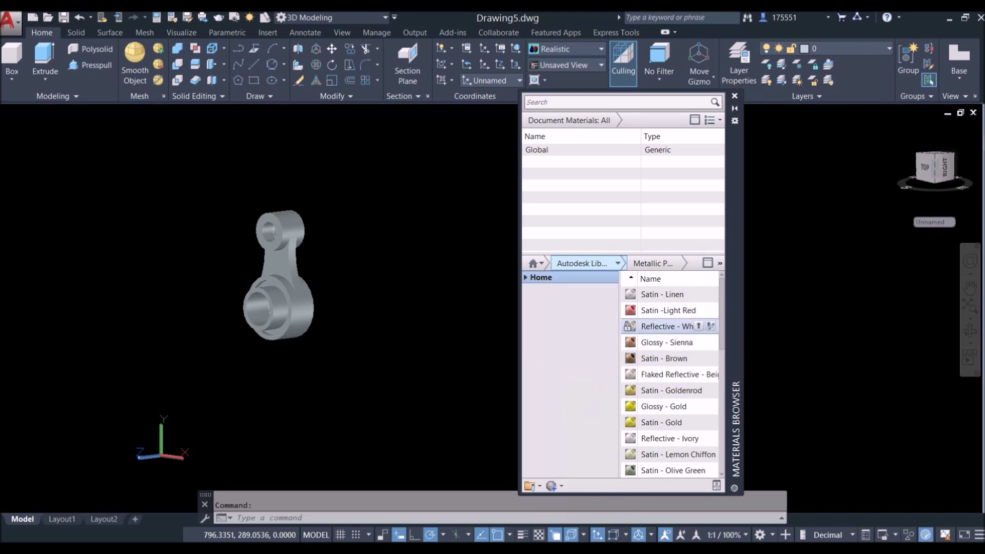
{"action": "left_click", "coordinate": [715, 319]}
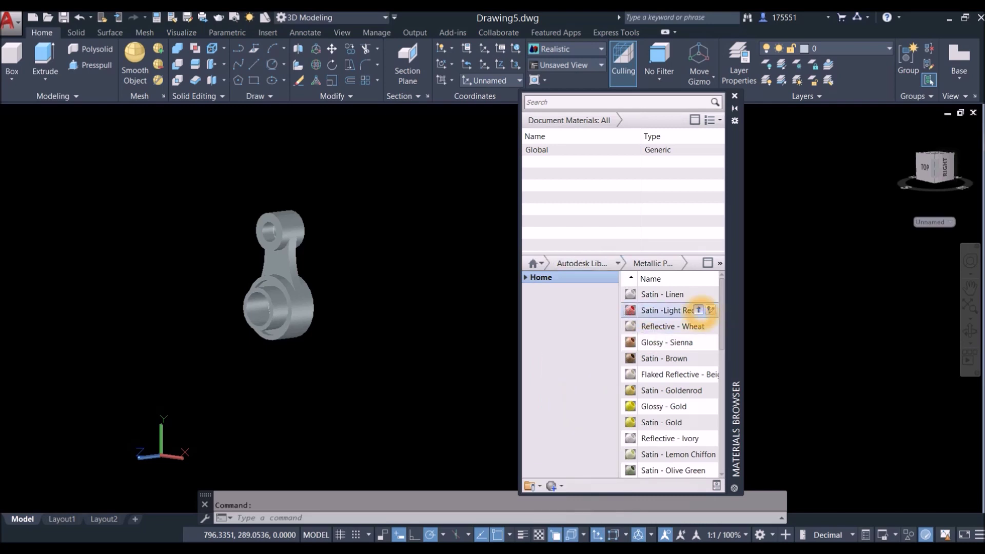
{"action": "left_click", "coordinate": [699, 407]}
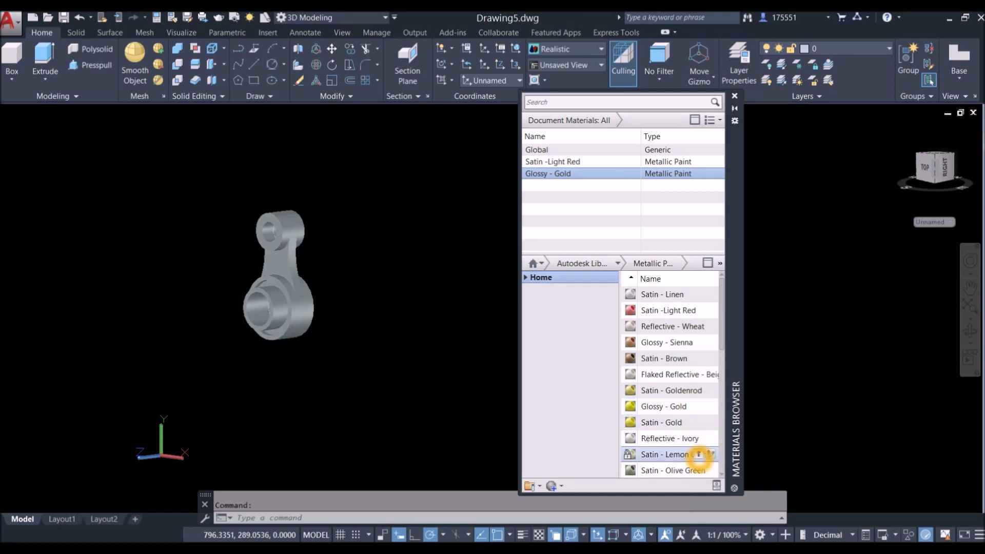
- Apply Satin -Light Red to the upper hub
{"action": "scroll", "coordinate": [699, 456], "scroll_direction": "down", "scroll_amount": 1}
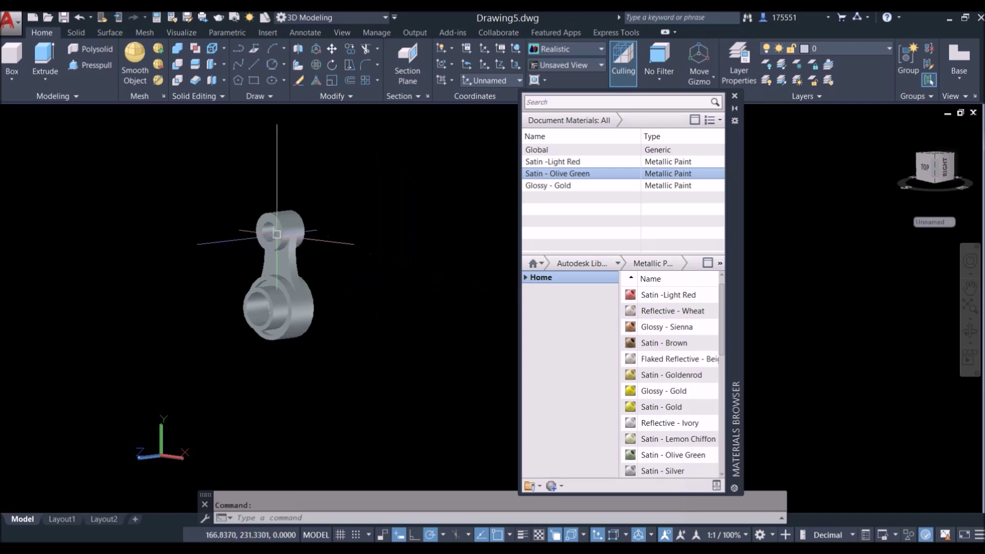
{"action": "scroll", "coordinate": [302, 216], "scroll_direction": "up", "scroll_amount": 3}
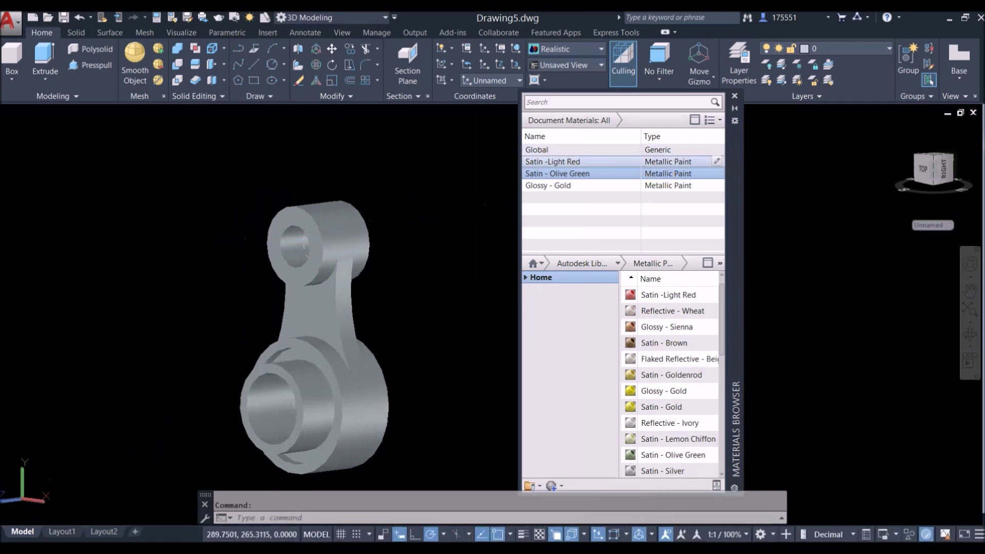
{"action": "left_click_drag", "start_coordinate": [554, 161], "coordinate": [369, 249]}
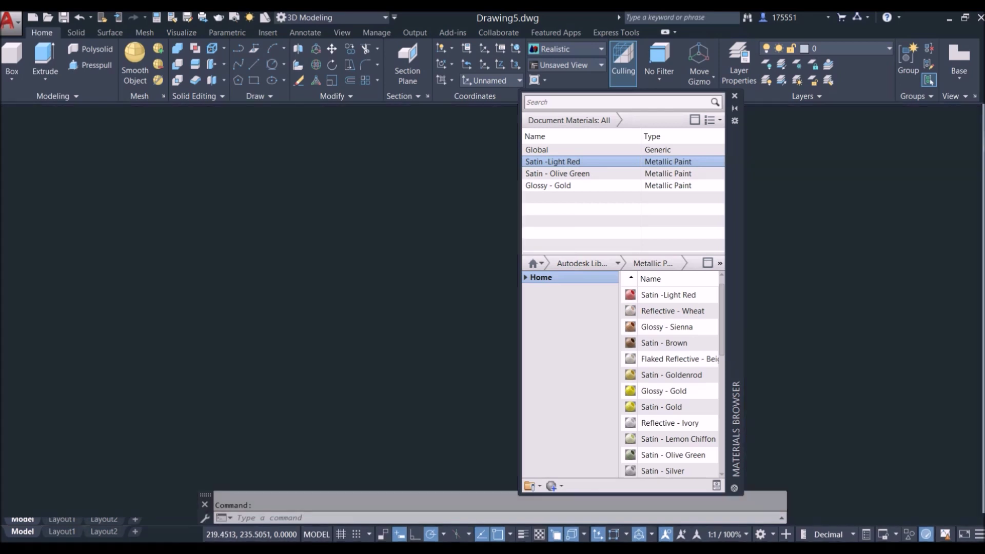
{"action": "left_click", "coordinate": [557, 173]}
{"action": "key", "text": "Escape"}
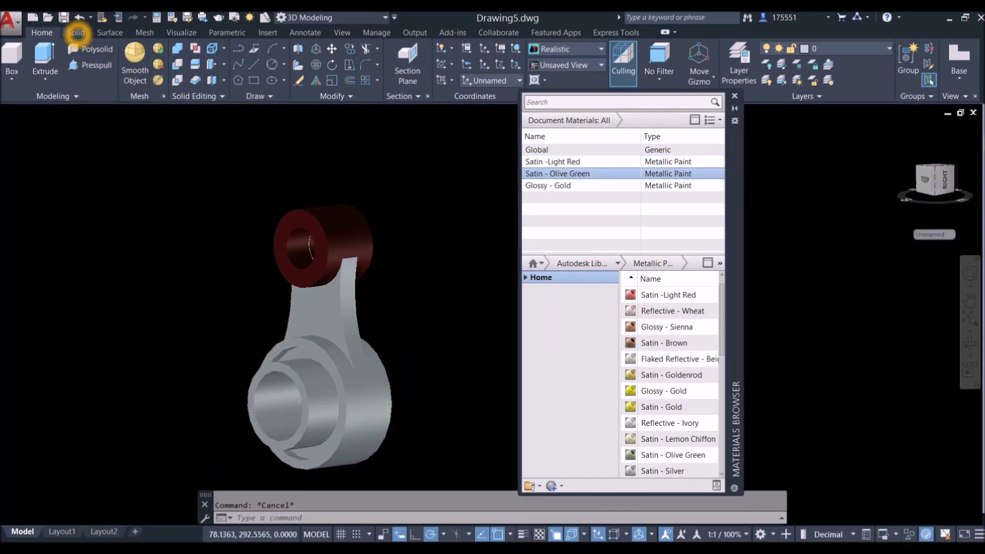
- Union the two solids into a single lever
{"action": "left_click", "coordinate": [76, 32]}
{"action": "left_click", "coordinate": [245, 62]}
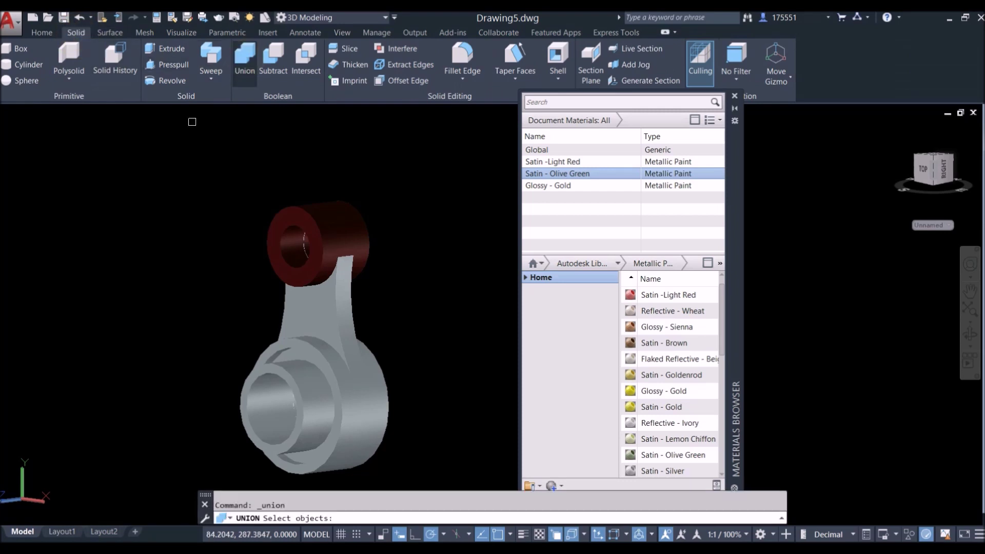
{"action": "left_click", "coordinate": [436, 467]}
{"action": "left_click", "coordinate": [206, 195]}
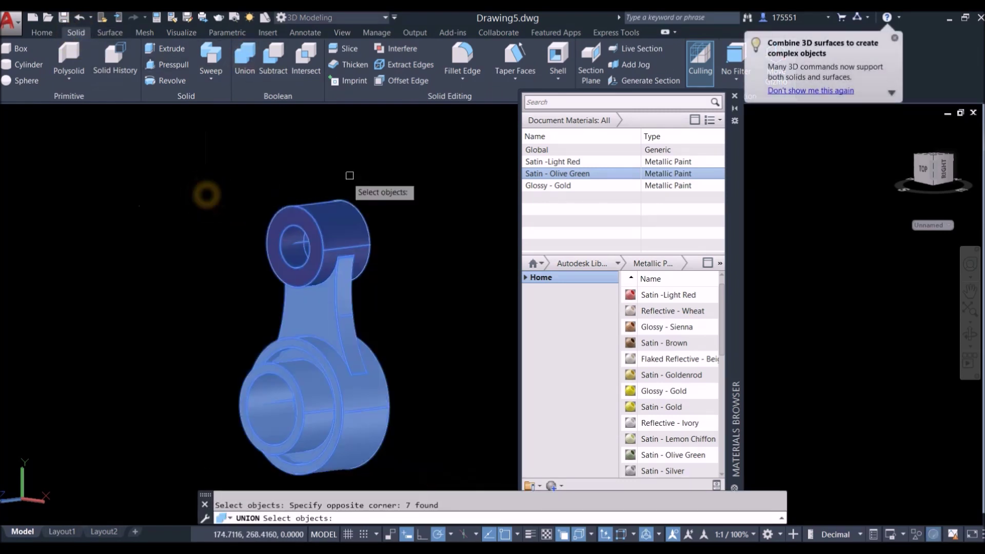
{"action": "key", "text": "Return"}
- Apply Satin -Light Red to the whole unioned part
{"action": "left_click", "coordinate": [551, 161]}
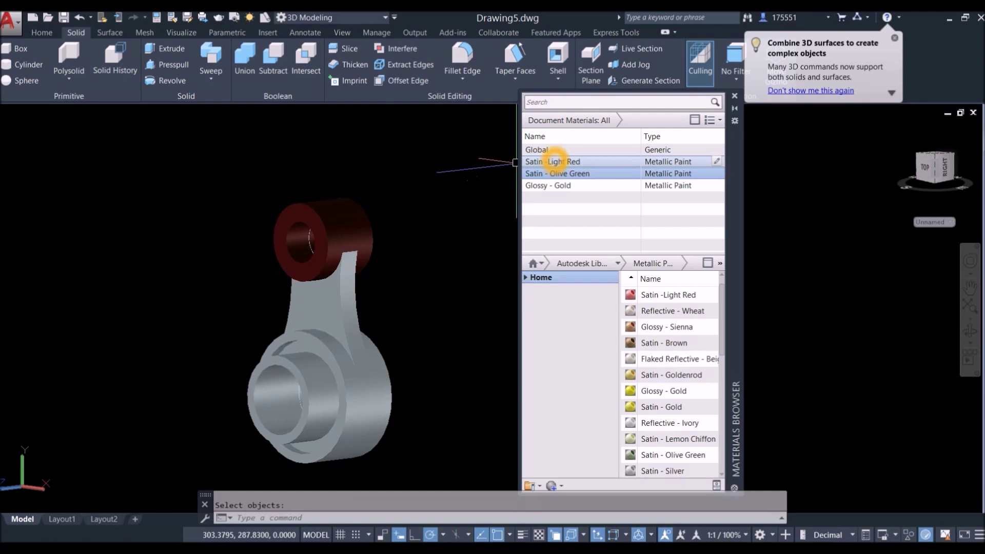
{"action": "left_click_drag", "start_coordinate": [552, 161], "coordinate": [352, 293]}
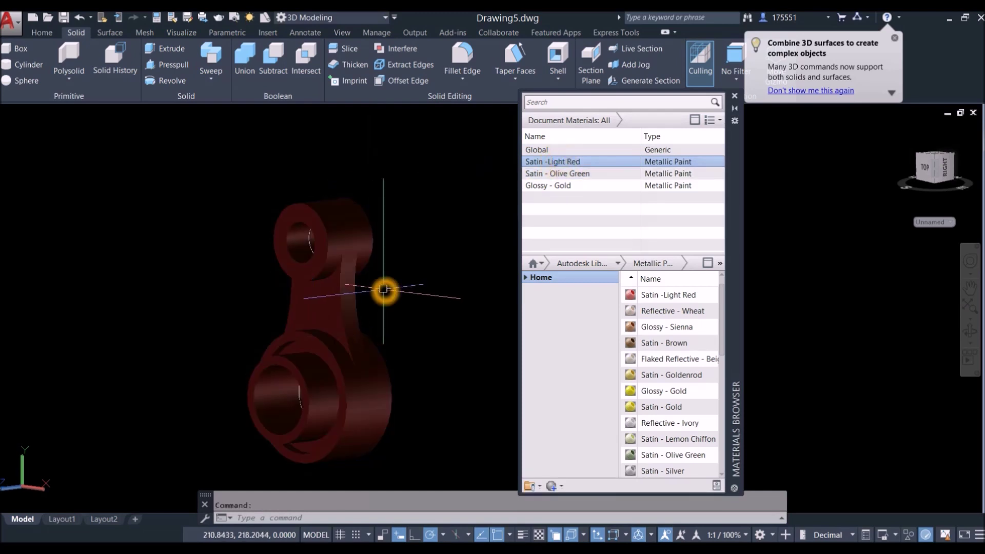
{"action": "middle_click_drag", "start_coordinate": [373, 299], "coordinate": [393, 305], "text": "shift"}
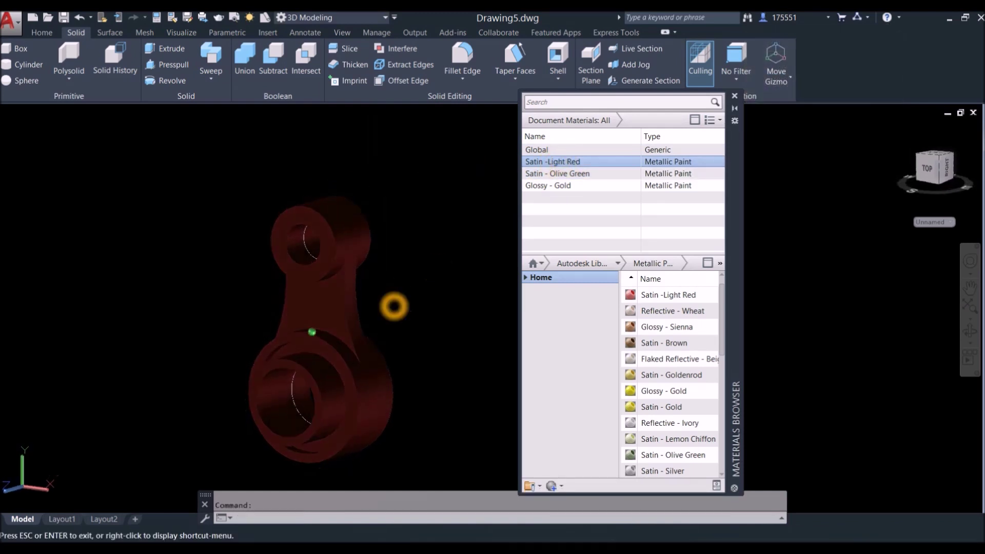
{"action": "scroll", "coordinate": [330, 257], "scroll_direction": "up", "scroll_amount": 2}
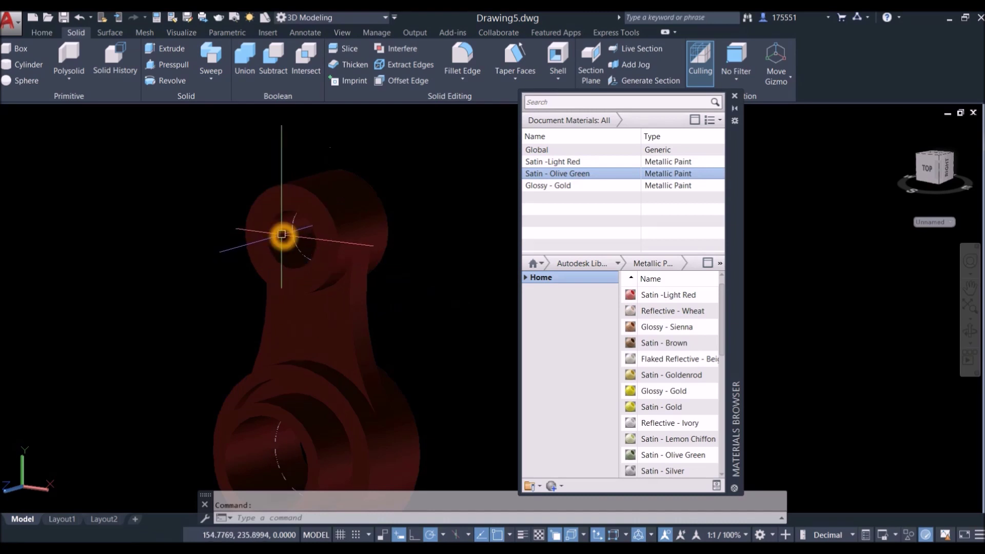
{"action": "scroll", "coordinate": [281, 235], "scroll_direction": "up", "scroll_amount": 4}
{"action": "left_click", "coordinate": [573, 176]}
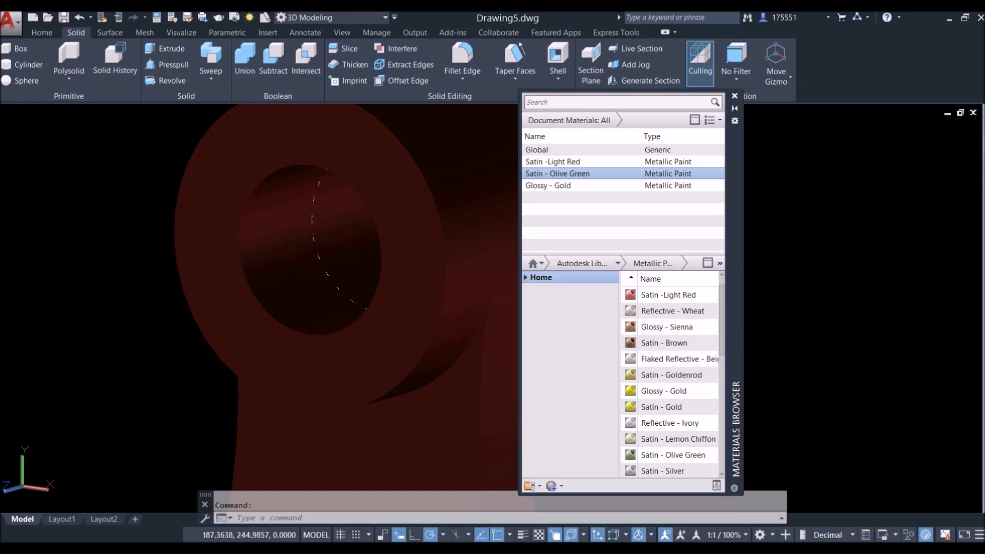
- Apply Satin - Olive Green to the upper bore's inner face
{"action": "left_click_drag", "start_coordinate": [297, 241], "coordinate": [297, 240]}
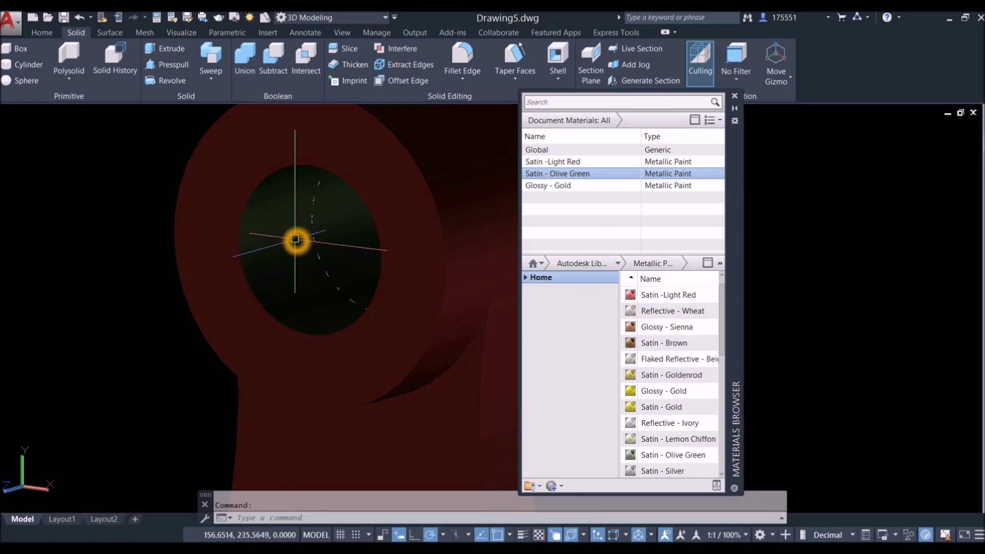
{"action": "scroll", "coordinate": [323, 221], "scroll_direction": "down", "scroll_amount": 2}
{"action": "middle_click_drag", "start_coordinate": [322, 221], "coordinate": [315, 242]}
{"action": "scroll", "coordinate": [513, 223], "scroll_direction": "down", "scroll_amount": 2}
{"action": "middle_click_drag", "start_coordinate": [449, 285], "coordinate": [432, 229]}
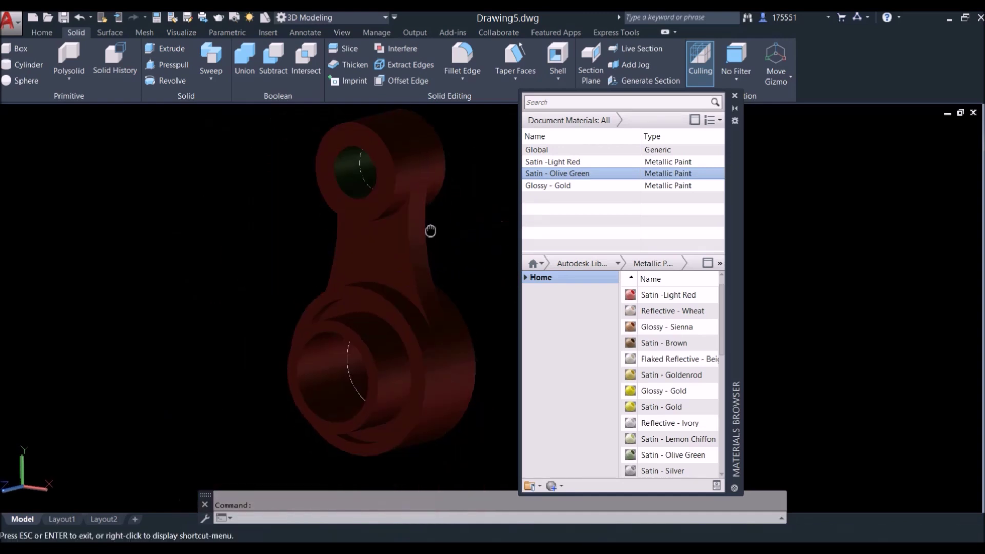
{"action": "scroll", "coordinate": [432, 230], "scroll_direction": "down", "scroll_amount": 2}
{"action": "scroll", "coordinate": [378, 275], "scroll_direction": "up", "scroll_amount": 5}
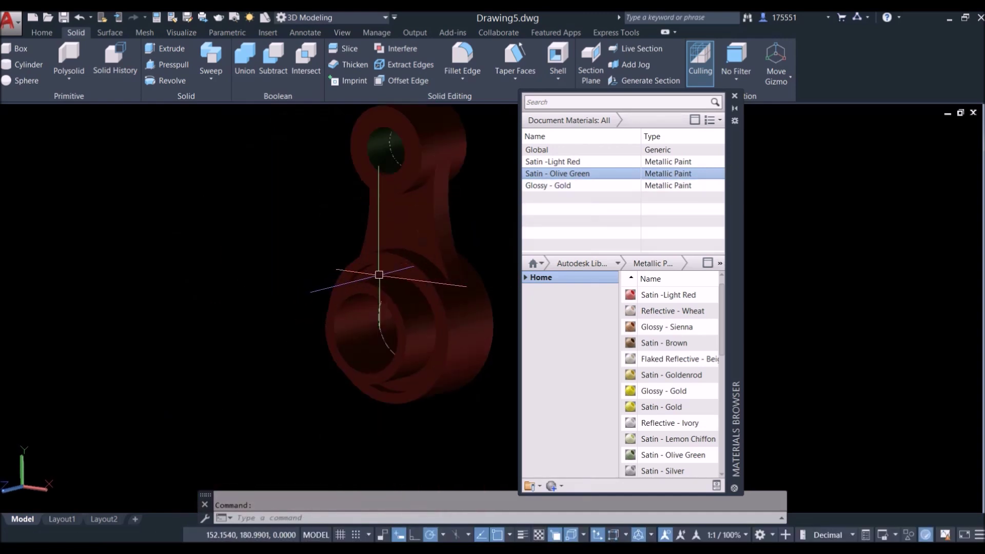
- Apply Glossy - Gold to the lower hub's recess ring face
{"action": "left_click", "coordinate": [565, 186]}
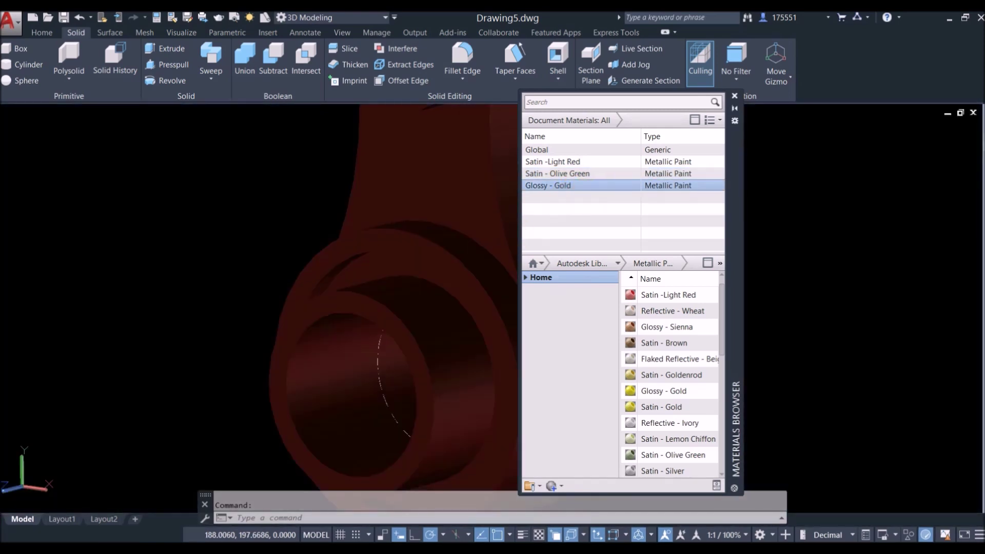
{"action": "left_click_drag", "start_coordinate": [375, 269], "coordinate": [374, 269]}
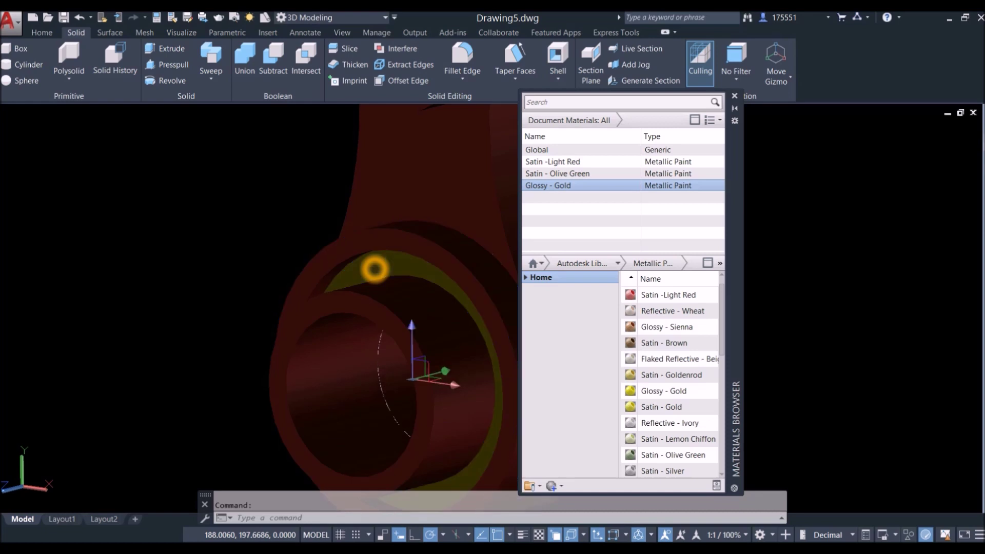
{"action": "key", "text": "Escape"}
{"action": "middle_click_drag", "start_coordinate": [391, 260], "coordinate": [347, 189]}
{"action": "left_click_drag", "start_coordinate": [557, 173], "coordinate": [350, 180]}
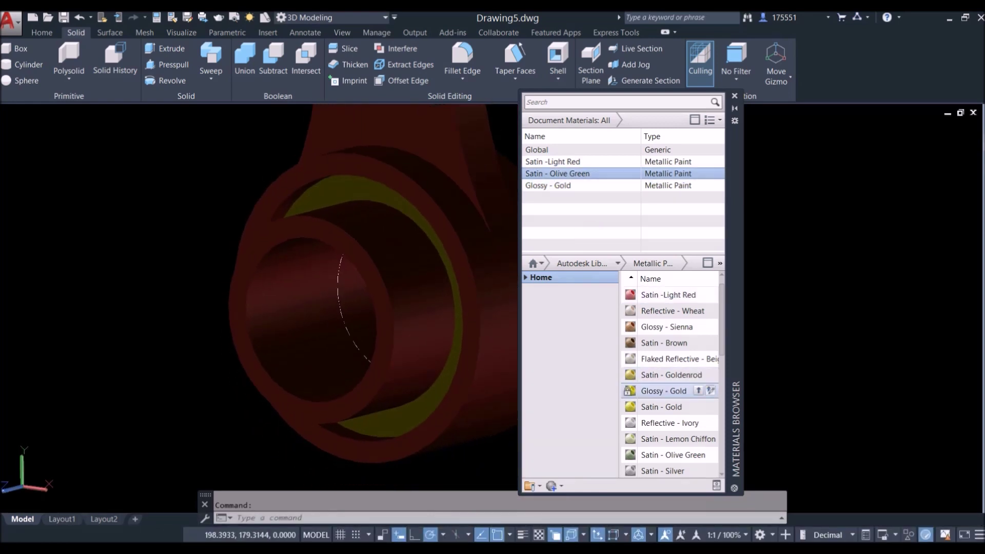
{"action": "mouse_move", "coordinate": [710, 472]}
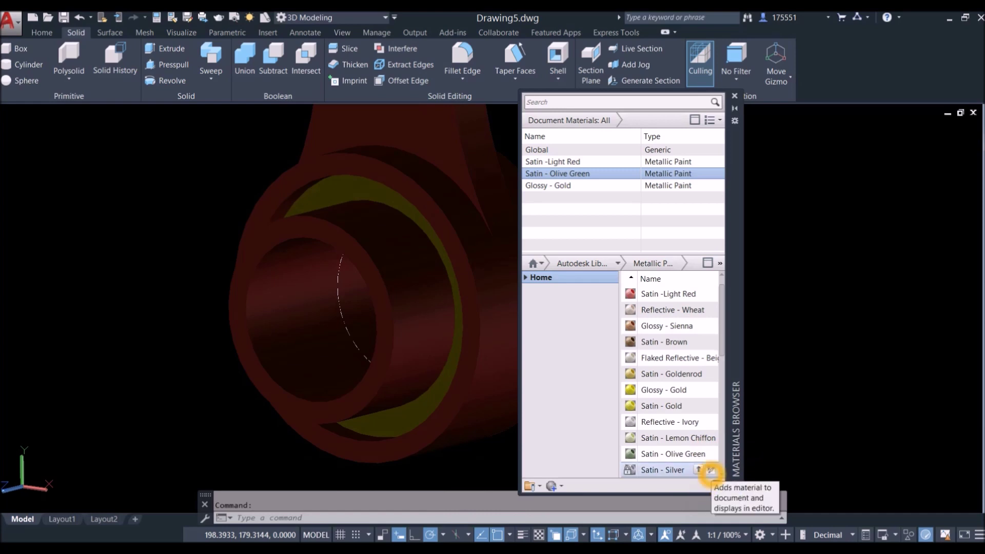
- Add Satin - Silver to the drawing's materials and give the lower bore a silver finish
{"action": "double_click", "coordinate": [559, 173]}
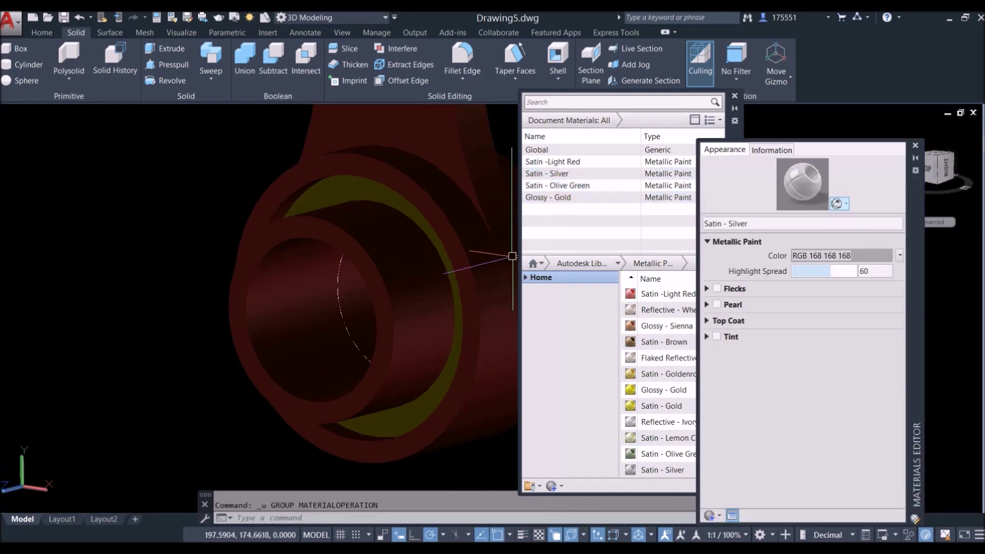
{"action": "left_click", "coordinate": [915, 145]}
{"action": "left_click", "coordinate": [568, 187]}
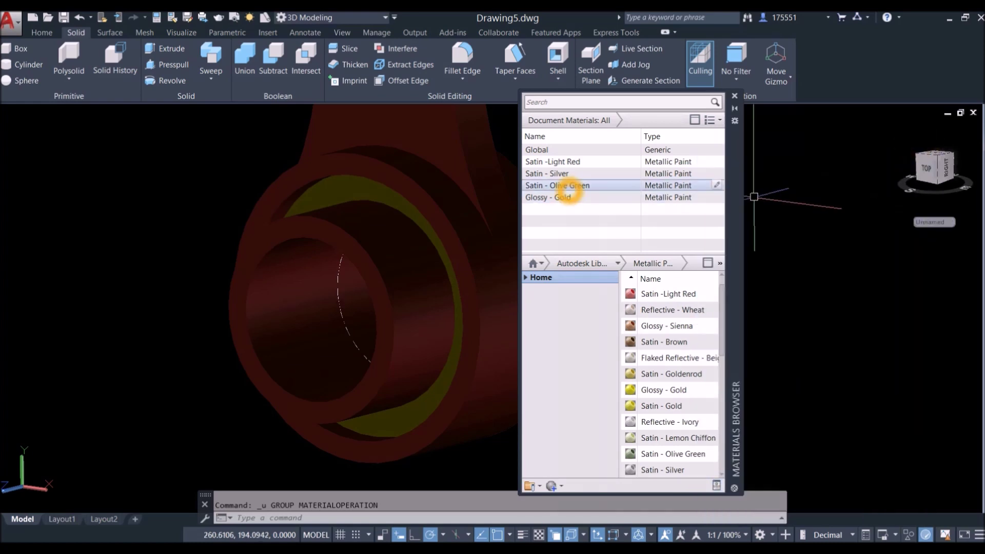
{"action": "double_click", "coordinate": [559, 173]}
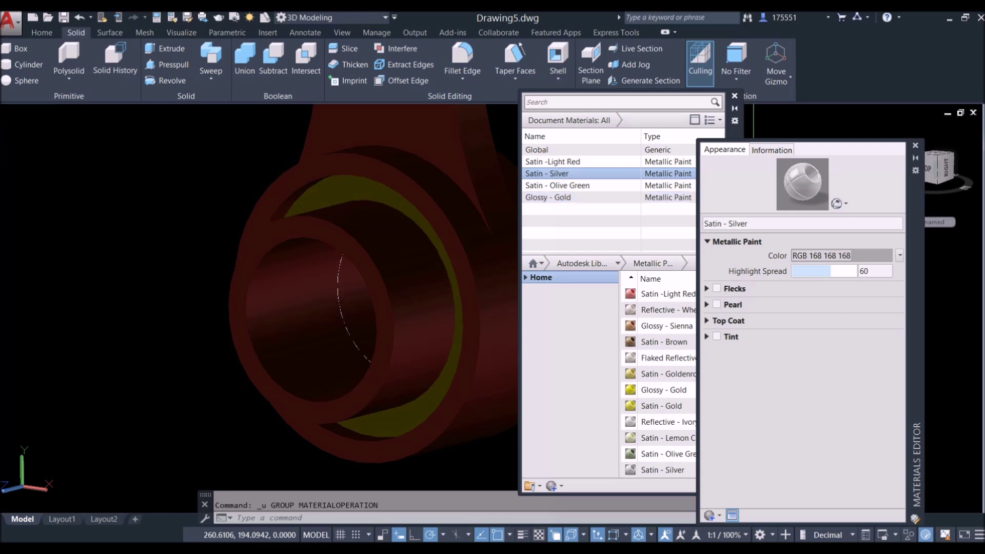
{"action": "middle_click_drag", "start_coordinate": [314, 303], "coordinate": [512, 265], "text": "shift"}
- Close the Materials Editor and Materials Browser, leaving the fully coloured connecting rod in view
{"action": "left_click", "coordinate": [914, 146]}
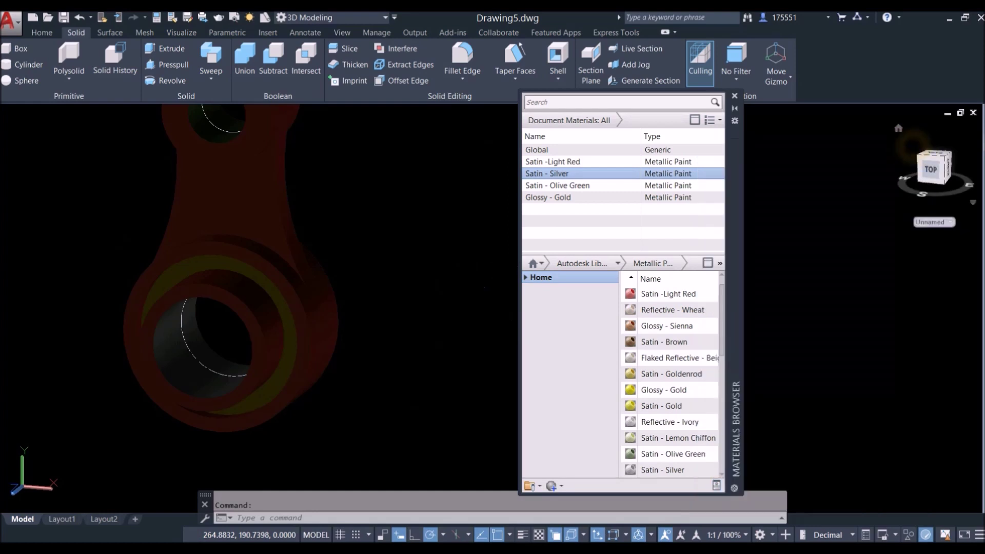
{"action": "scroll", "coordinate": [422, 251], "scroll_direction": "down", "scroll_amount": 6}
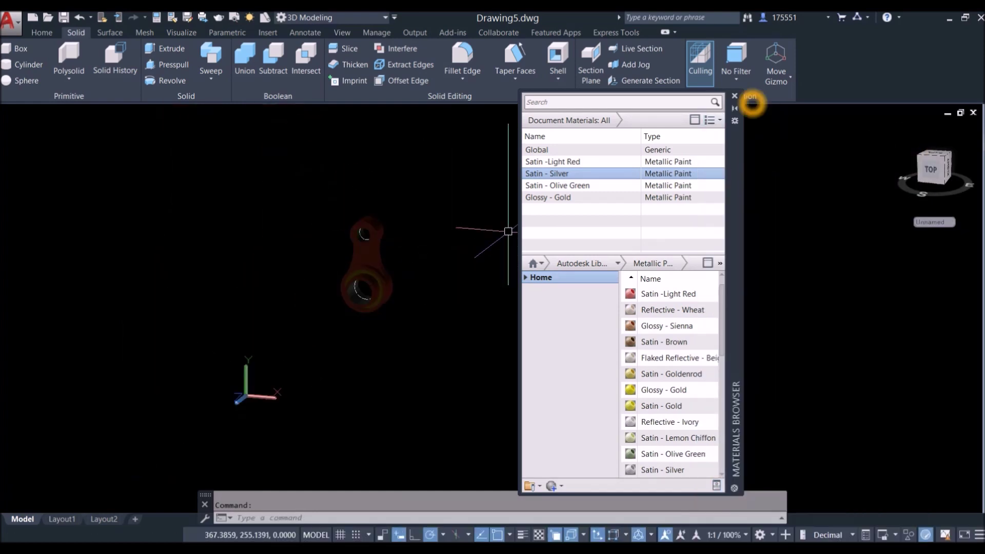
{"action": "left_click", "coordinate": [735, 96]}
{"action": "scroll", "coordinate": [412, 240], "scroll_direction": "up", "scroll_amount": 5}
{"action": "middle_click_drag", "start_coordinate": [413, 237], "coordinate": [382, 248], "text": "shift"}
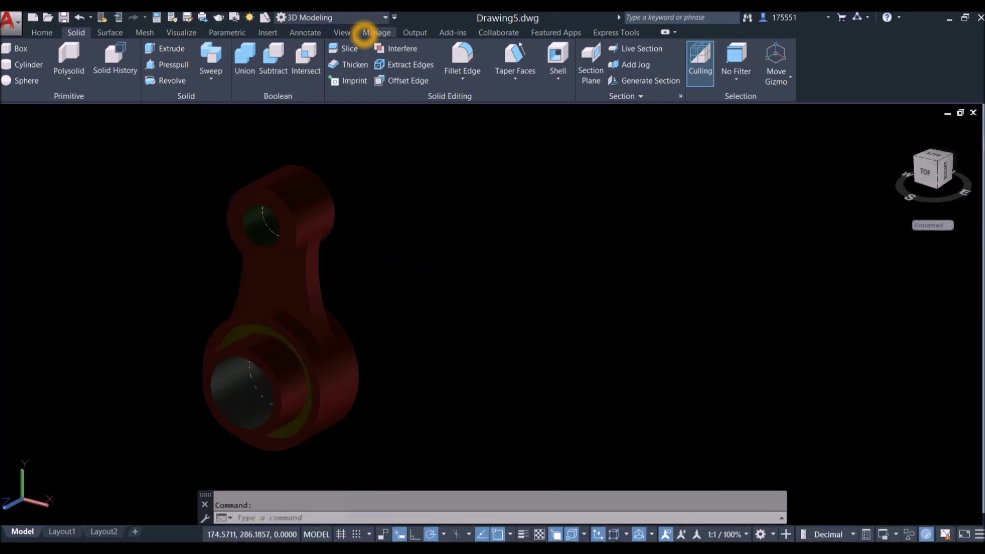
- Drop the Lights panel exposure to 6.60 to brighten the rendered red lever
{"action": "left_click", "coordinate": [181, 32]}
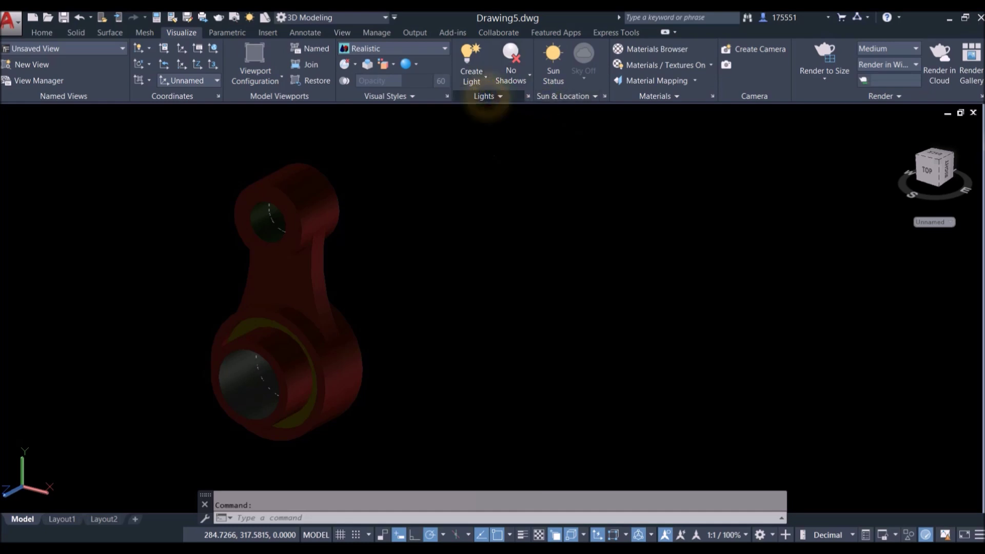
{"action": "left_click", "coordinate": [487, 96]}
{"action": "left_click_drag", "start_coordinate": [504, 126], "coordinate": [487, 132]}
{"action": "middle_click_drag", "start_coordinate": [401, 347], "coordinate": [513, 331], "text": "shift"}
{"action": "middle_click_drag", "start_coordinate": [329, 307], "coordinate": [405, 363], "text": "shift"}
- Move the lever up and to the right, clear of the leftover objects
{"action": "left_click", "coordinate": [329, 318]}
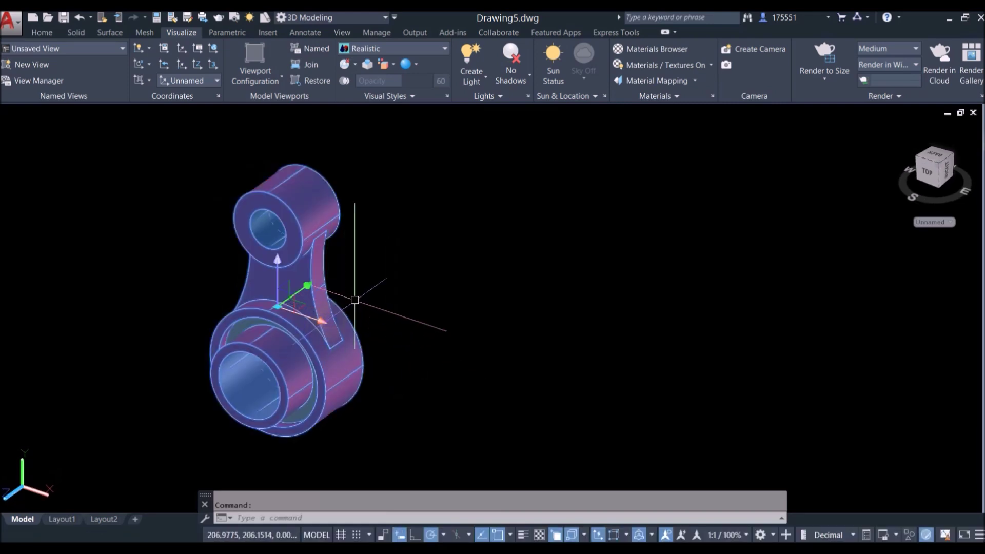
{"action": "right_click", "coordinate": [403, 252]}
{"action": "left_click", "coordinate": [444, 330]}
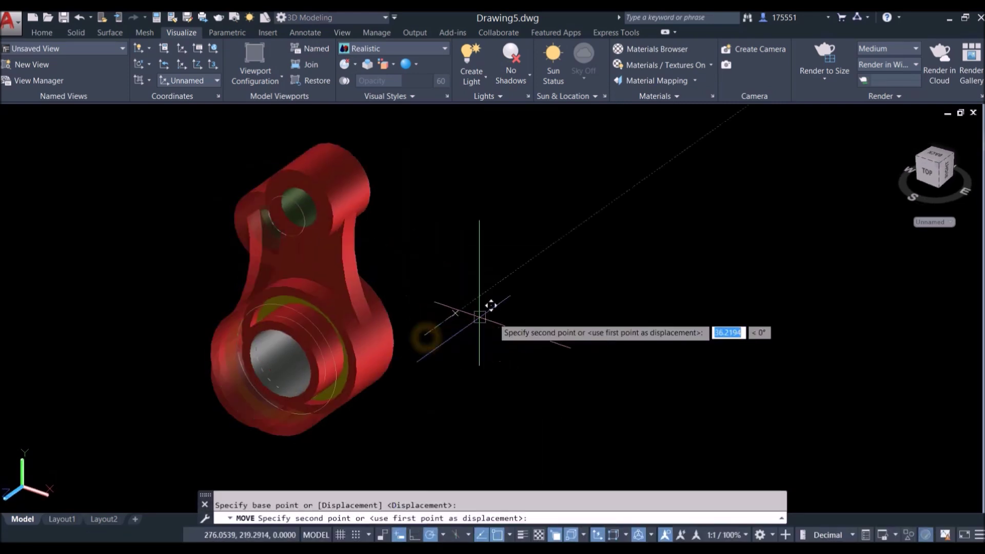
{"action": "left_click", "coordinate": [430, 337]}
{"action": "left_click", "coordinate": [631, 290]}
- Crossing-select and erase the four leftover ring and circle outlines
{"action": "left_click", "coordinate": [366, 428]}
{"action": "left_click", "coordinate": [231, 203]}
{"action": "key", "text": "Delete"}
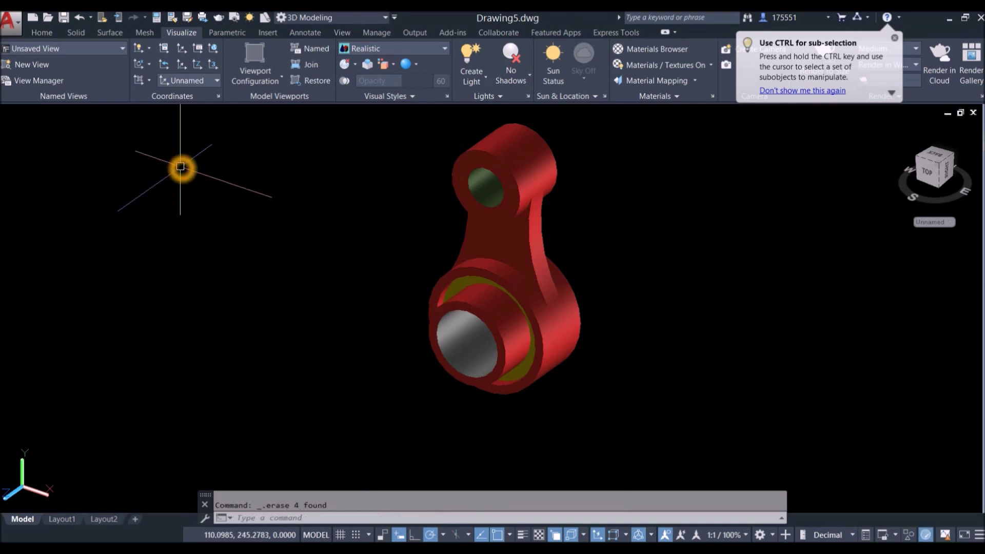
{"action": "middle_click_drag", "start_coordinate": [275, 211], "coordinate": [495, 265], "text": "shift"}
{"action": "middle_click_drag", "start_coordinate": [249, 200], "coordinate": [246, 173], "text": "shift"}
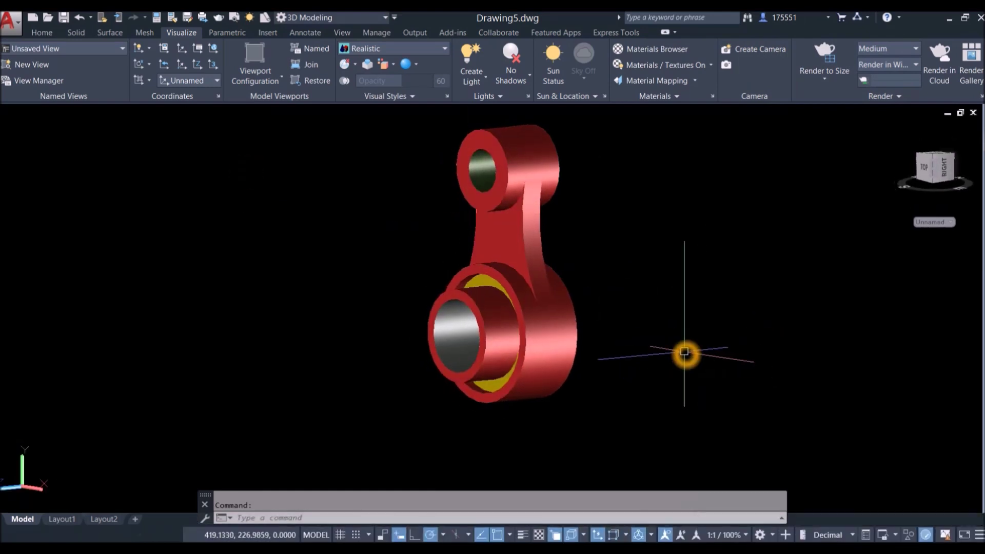
{"action": "middle_click_drag", "start_coordinate": [687, 352], "coordinate": [654, 398], "text": "shift"}
{"action": "scroll", "coordinate": [594, 385], "scroll_direction": "up", "scroll_amount": 2}
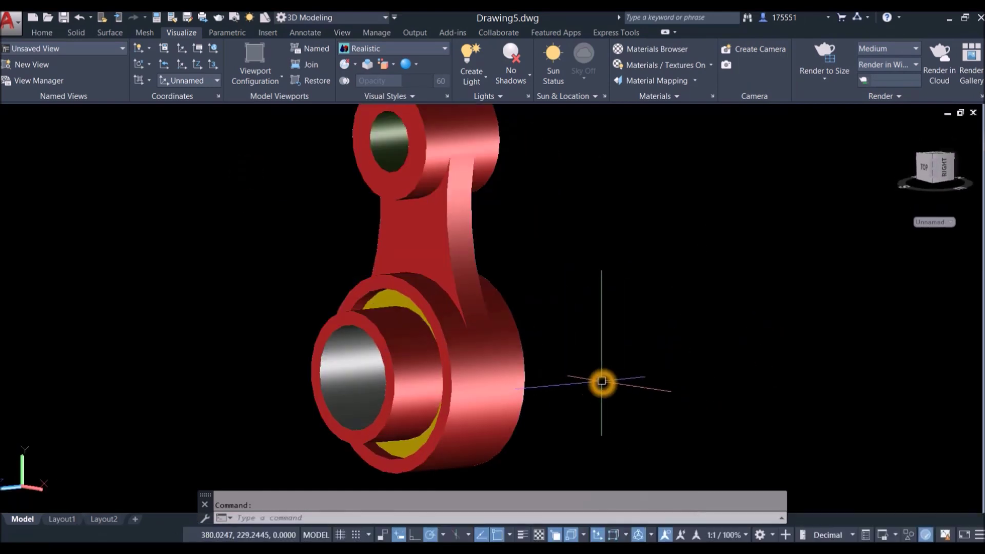